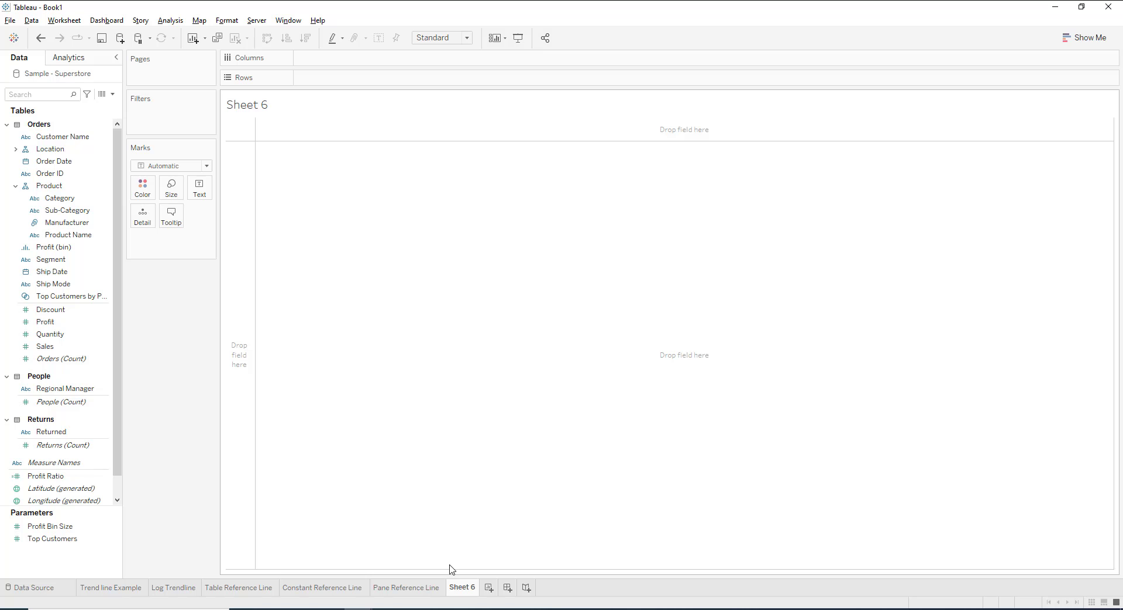
# Build a bar chart on Sheet 6 with Category and Sub-Category on Rows and Profit on Columns.
pyautogui.click(59, 500)
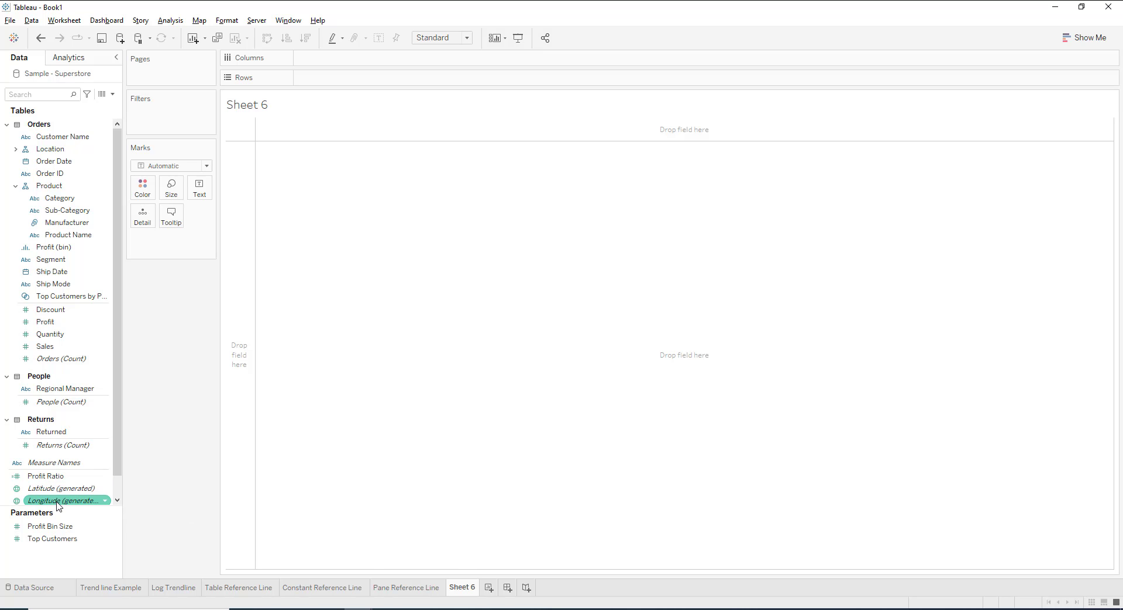
pyautogui.click(35, 162)
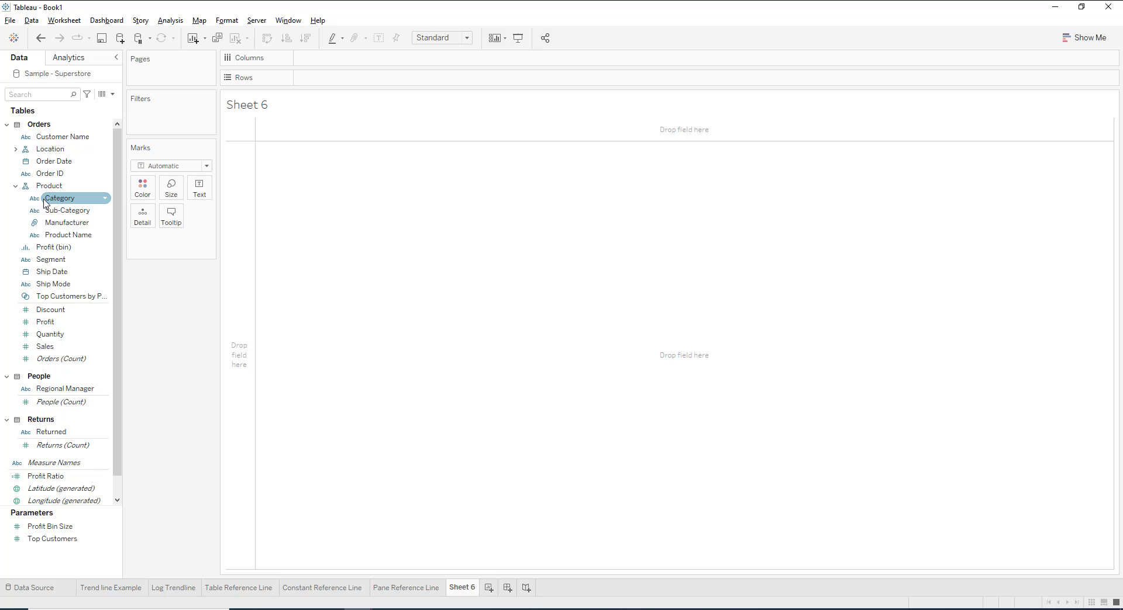
pyautogui.moveTo(47, 202); pyautogui.dragTo(308, 82)
pyautogui.moveTo(64, 210); pyautogui.dragTo(413, 82)
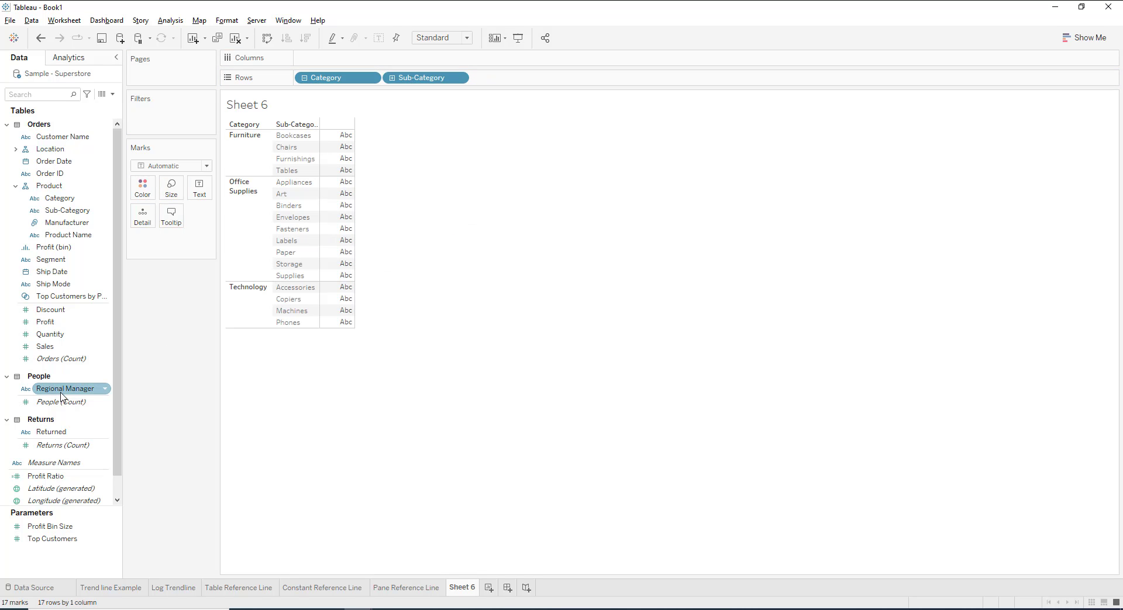
pyautogui.moveTo(44, 323); pyautogui.dragTo(313, 63)
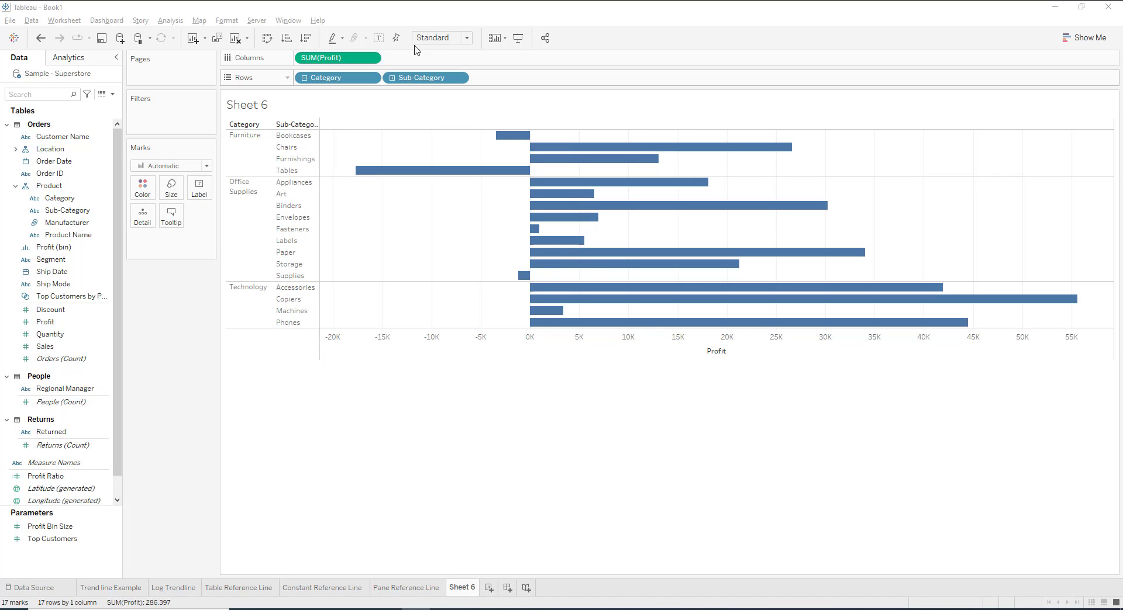
# Sort the sub-categories by profit ascending and descending, and cycle the Profit axis sort through ascending and unsorted back to descending.
pyautogui.click(286, 38)
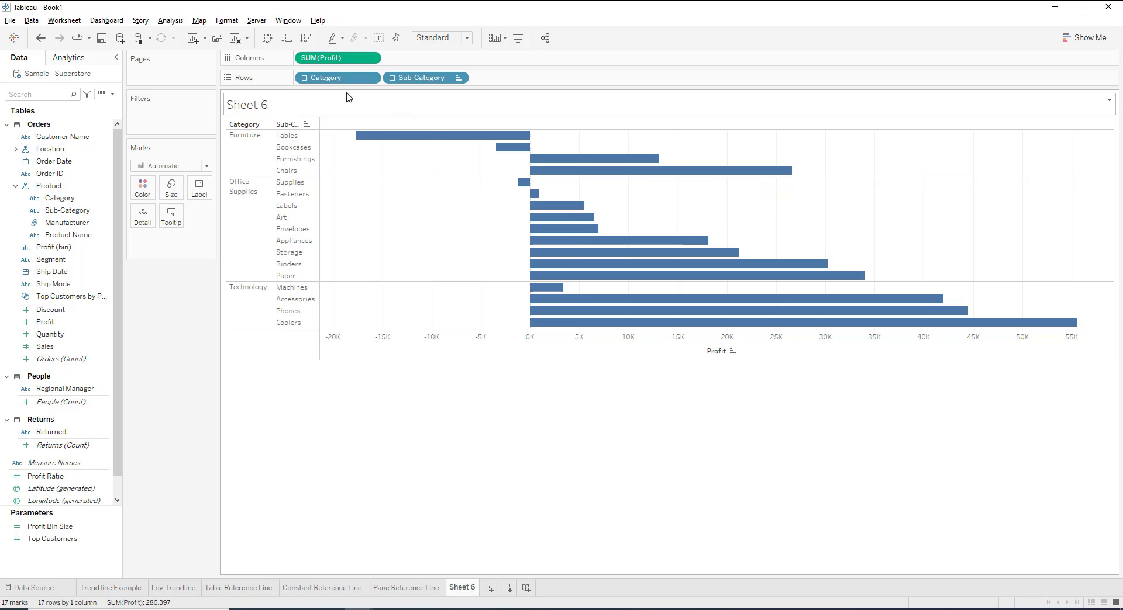
pyautogui.click(305, 38)
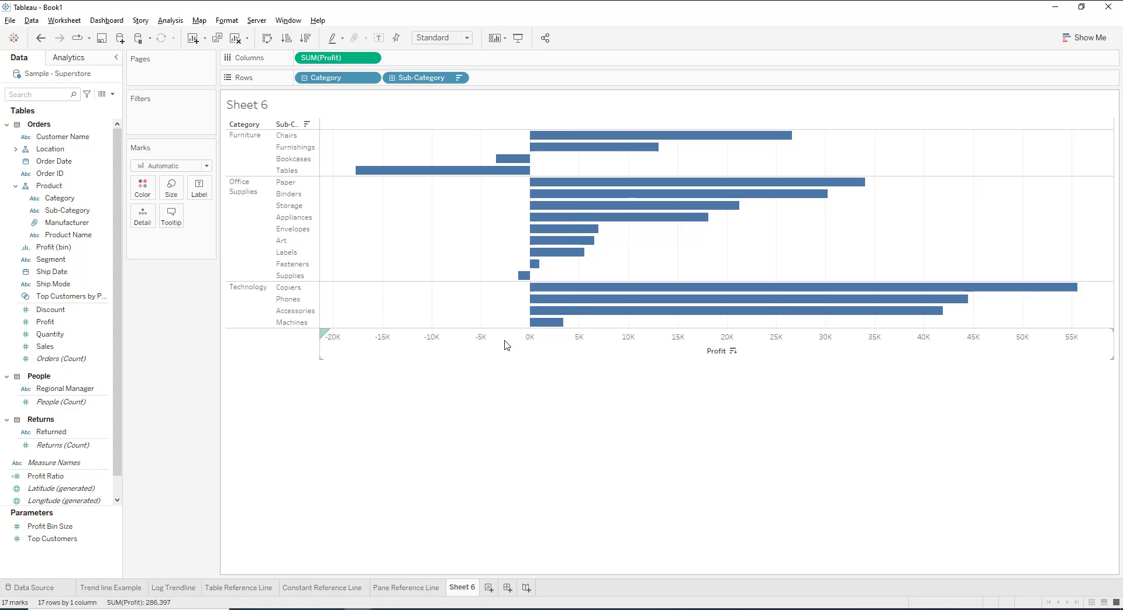
pyautogui.click(733, 352)
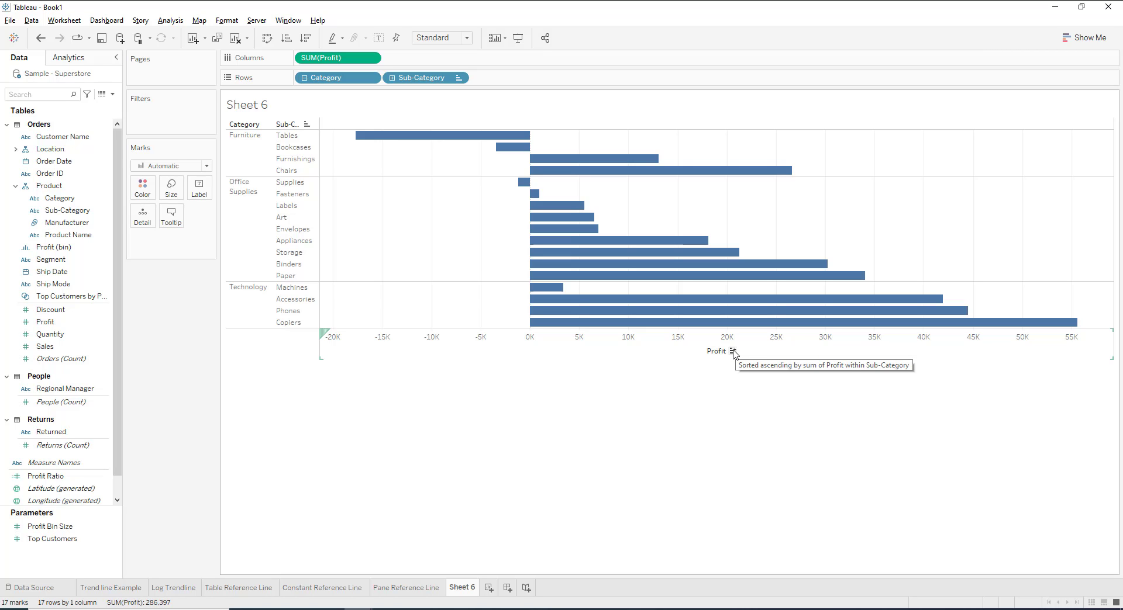
pyautogui.click(733, 351)
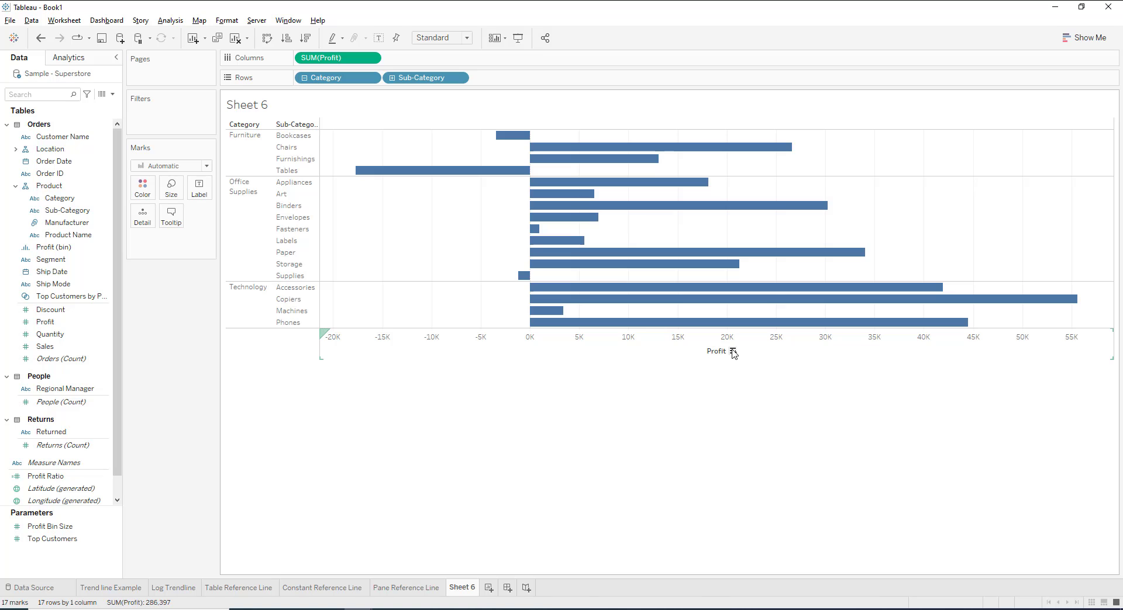
pyautogui.click(733, 351)
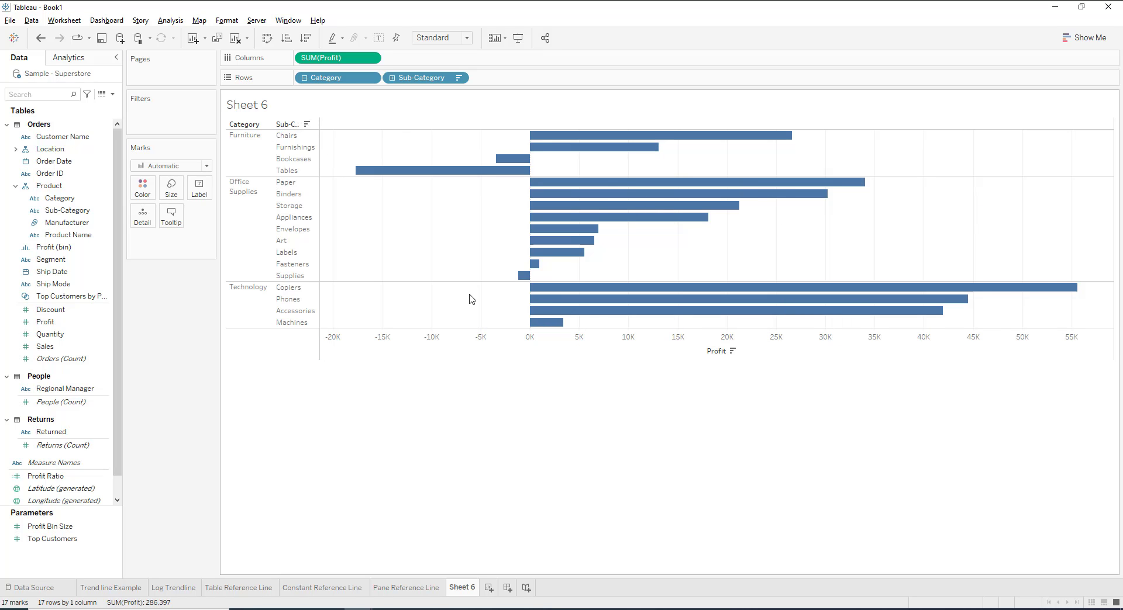
# Cycle the Sub-Category header's sort through ascending profit, data source order and alphabetic order.
pyautogui.click(308, 124)
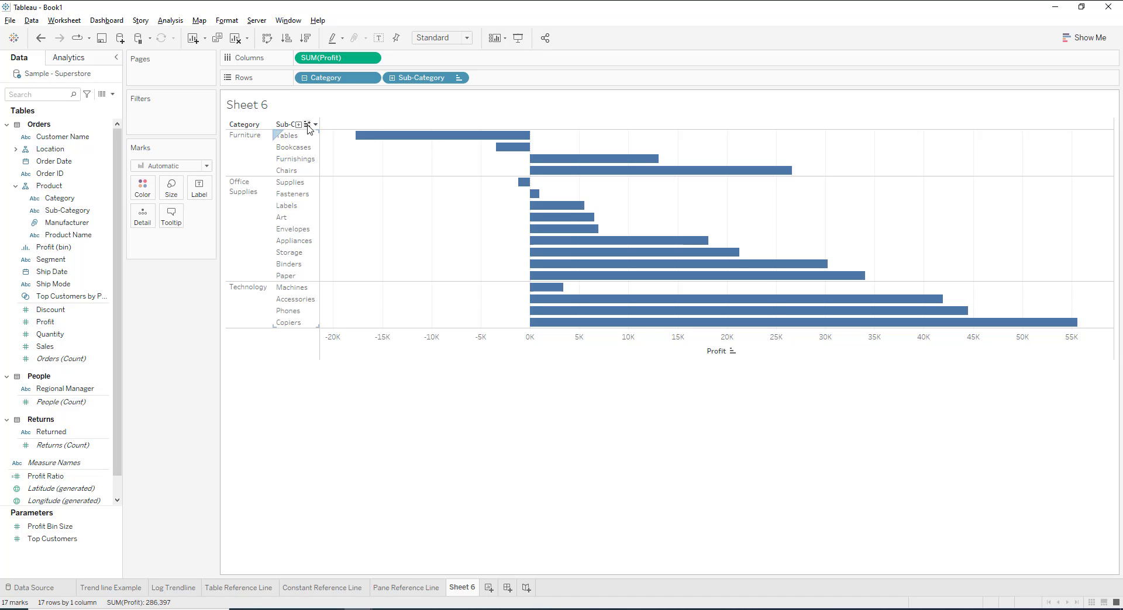
pyautogui.click(307, 125)
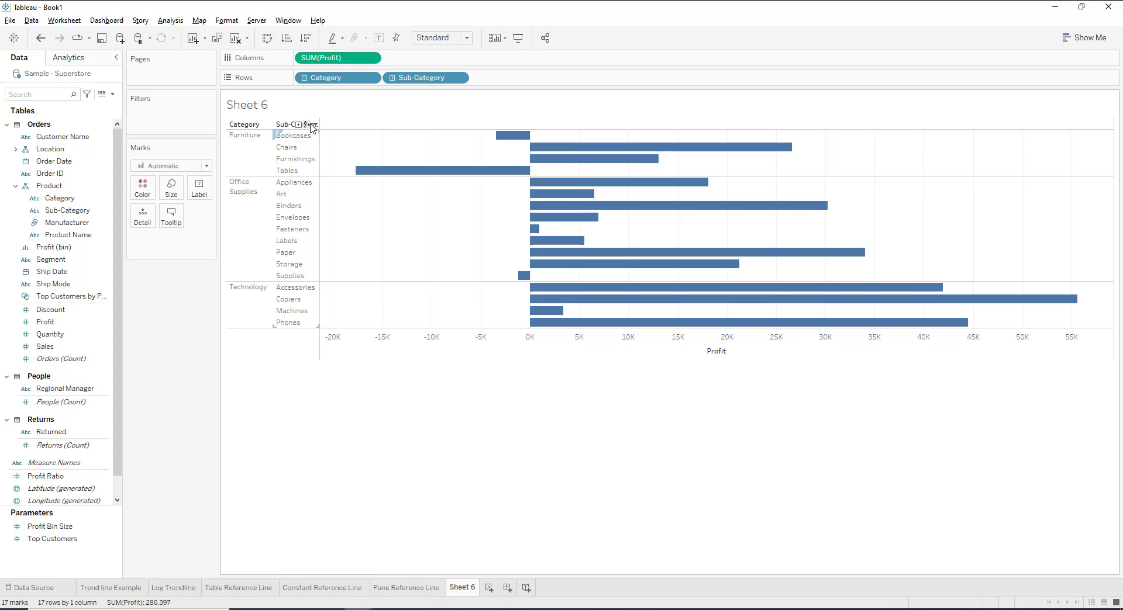
pyautogui.click(310, 126)
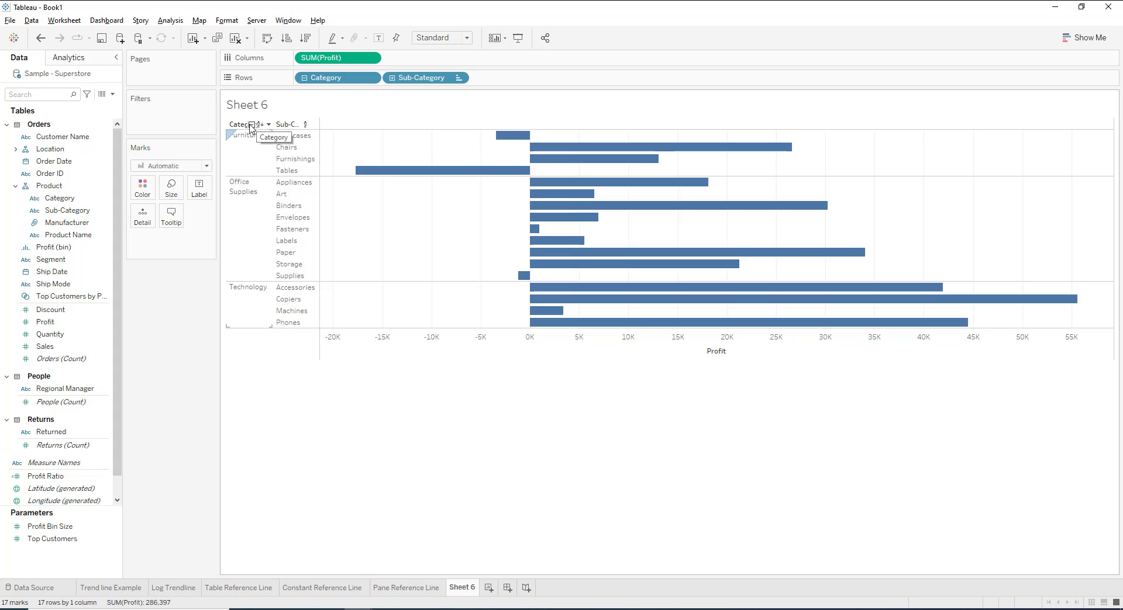
# Sort the Category field alphabetically, and collapse and re-expand its sub-category level.
pyautogui.click(269, 125)
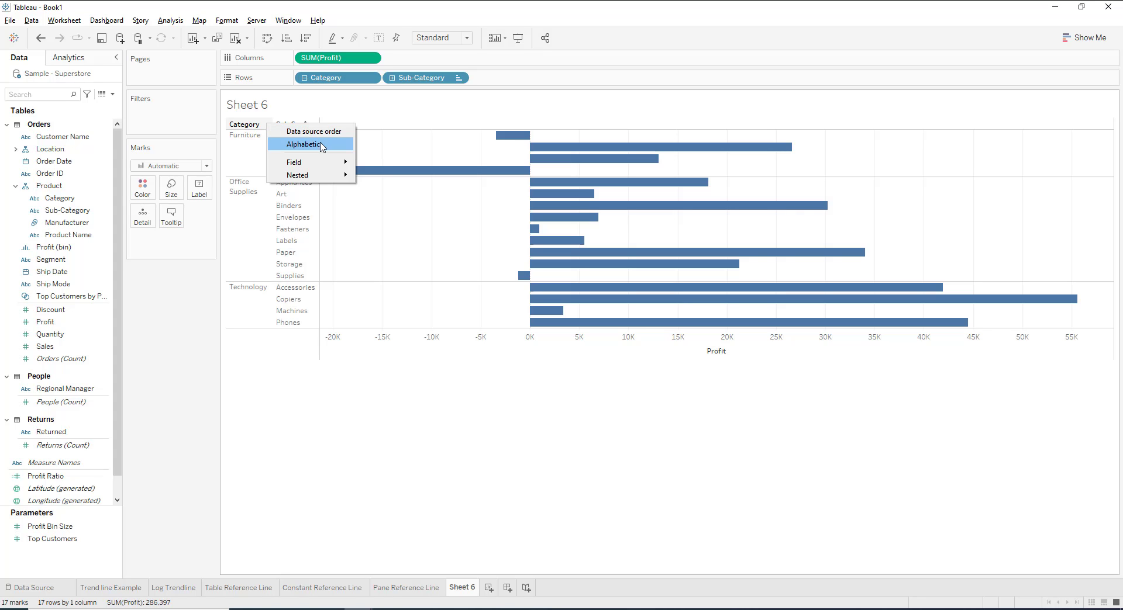
pyautogui.moveTo(336, 164)
pyautogui.click(320, 152)
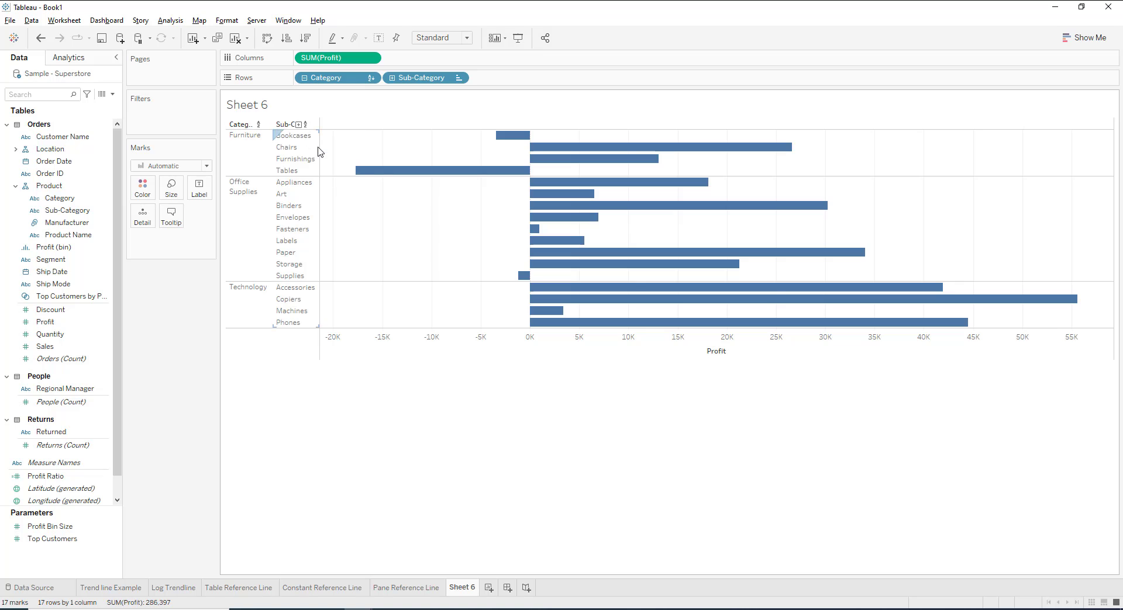
pyautogui.click(250, 126)
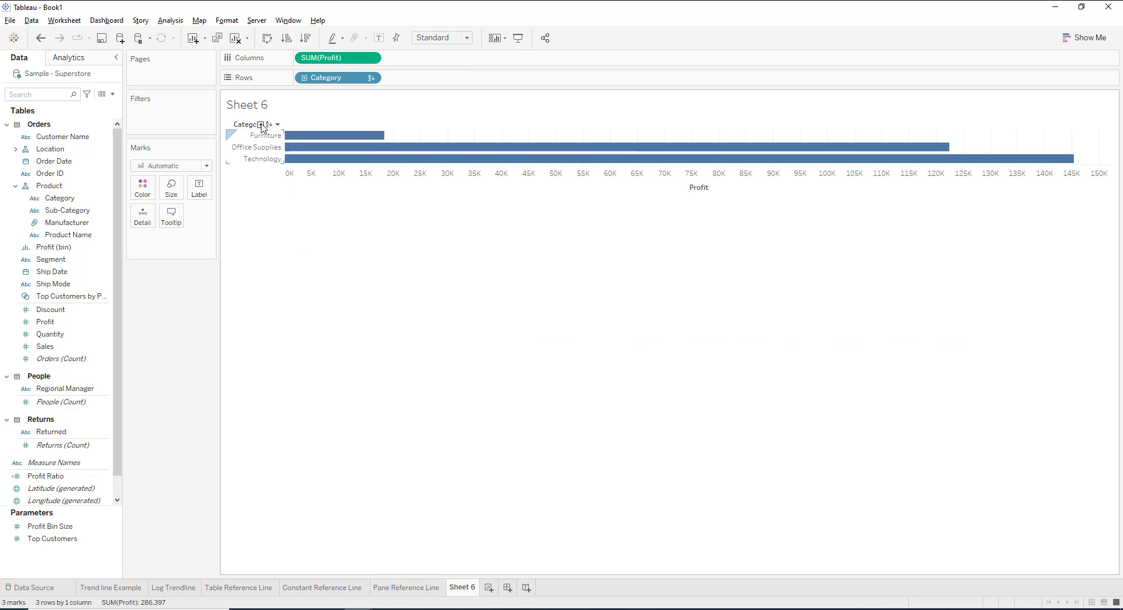
pyautogui.click(261, 125)
# Review the Category header's Field and Nested sort options, and close them without choosing one.
pyautogui.click(271, 126)
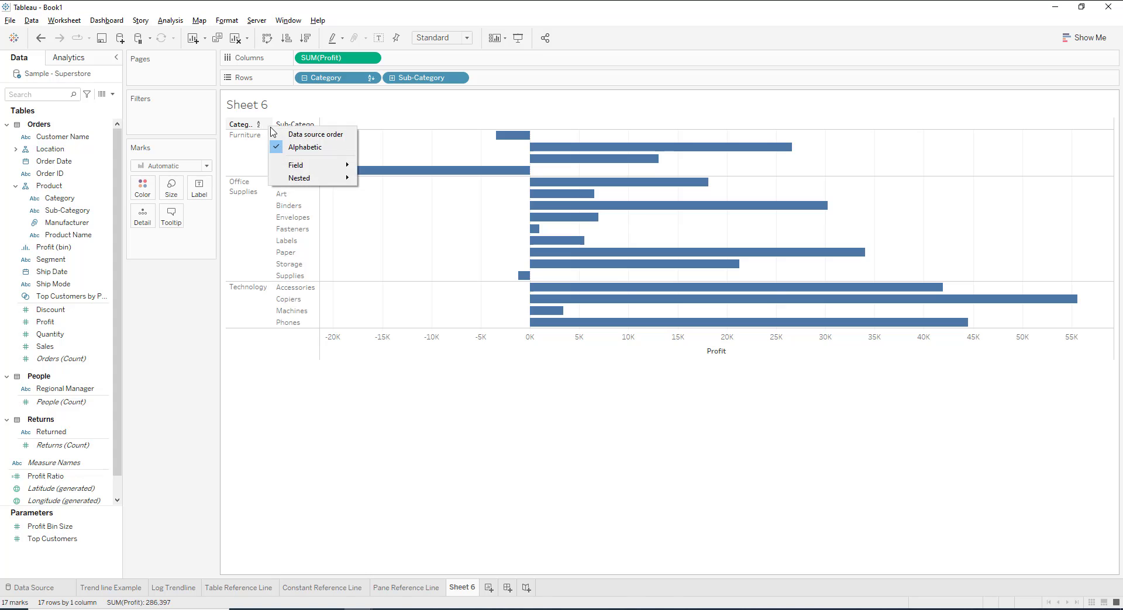
pyautogui.moveTo(328, 169)
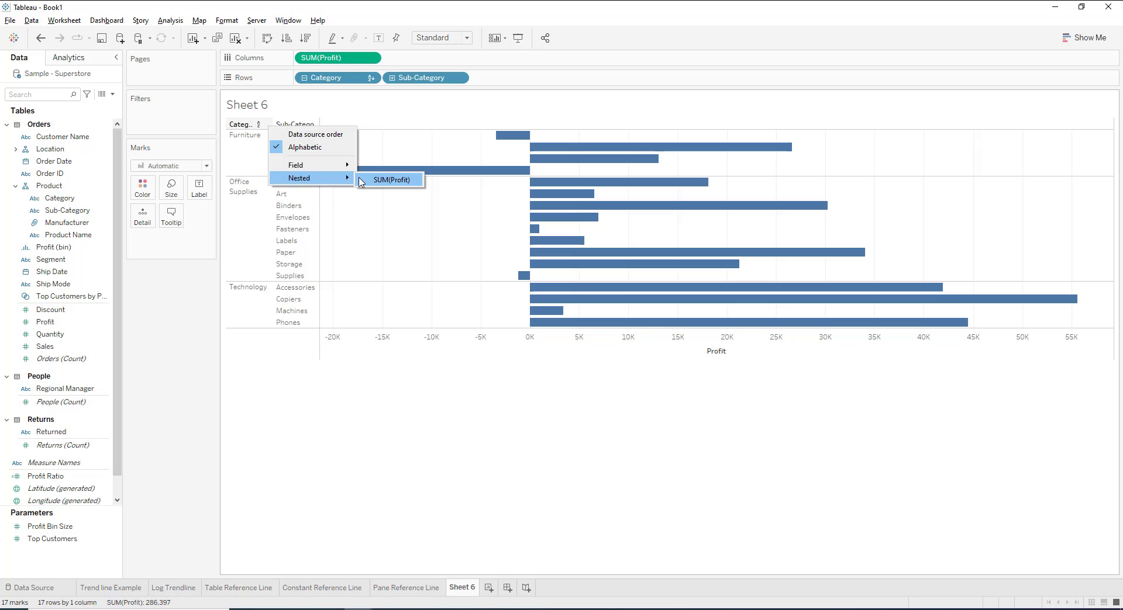
pyautogui.click(655, 455)
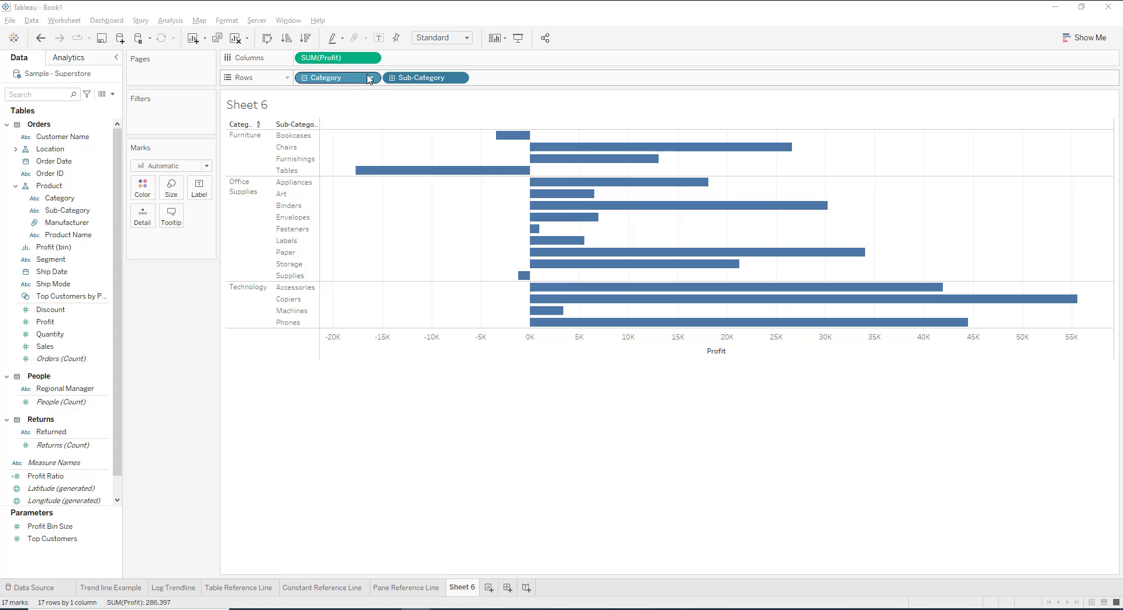
# Sort Sub-Category by the Profit field in ascending order with Sum aggregation, moving the Sort dialog up.
pyautogui.click(460, 79)
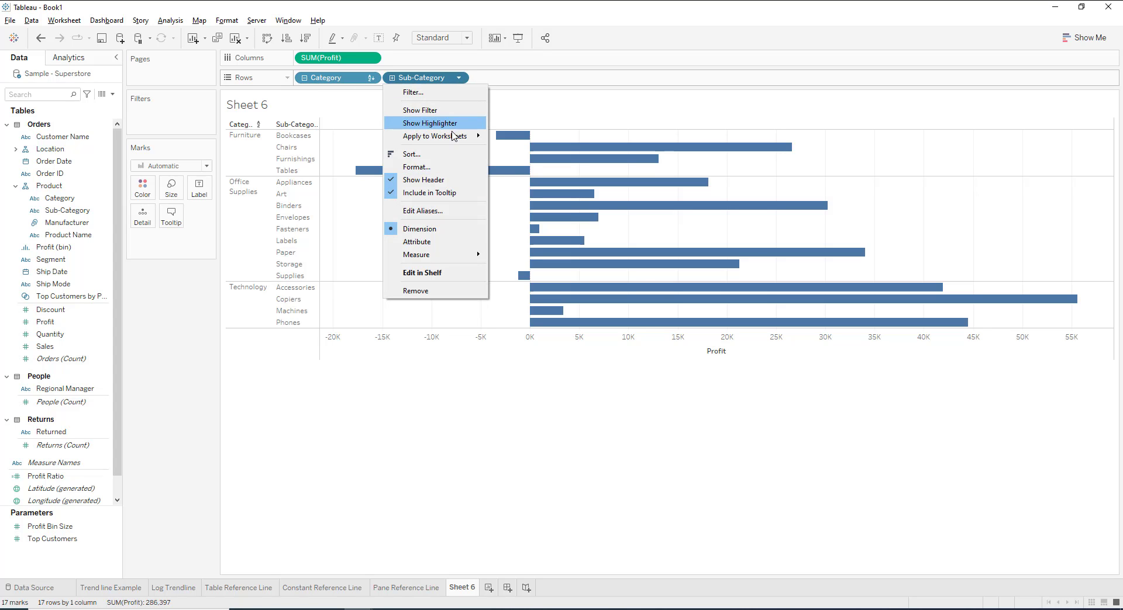
pyautogui.click(422, 158)
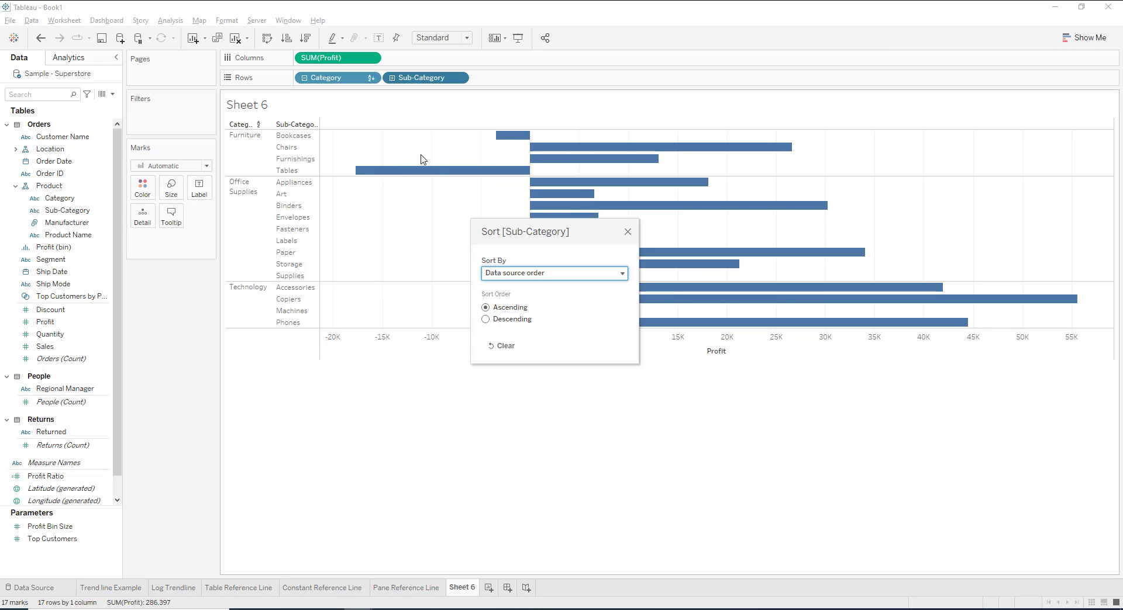
pyautogui.moveTo(522, 233); pyautogui.dragTo(522, 132)
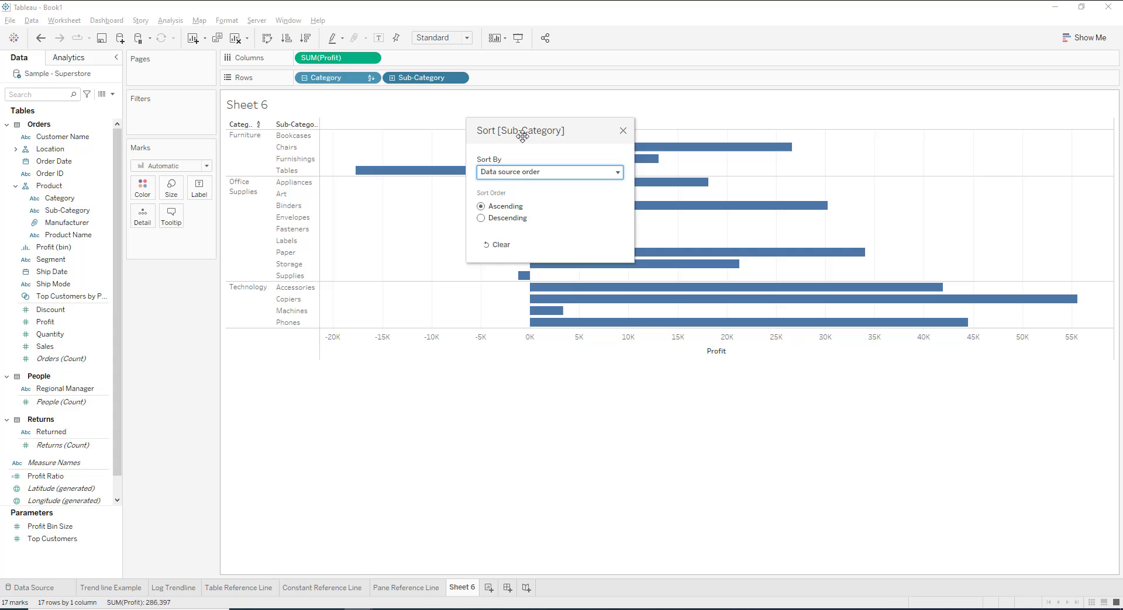
pyautogui.click(519, 170)
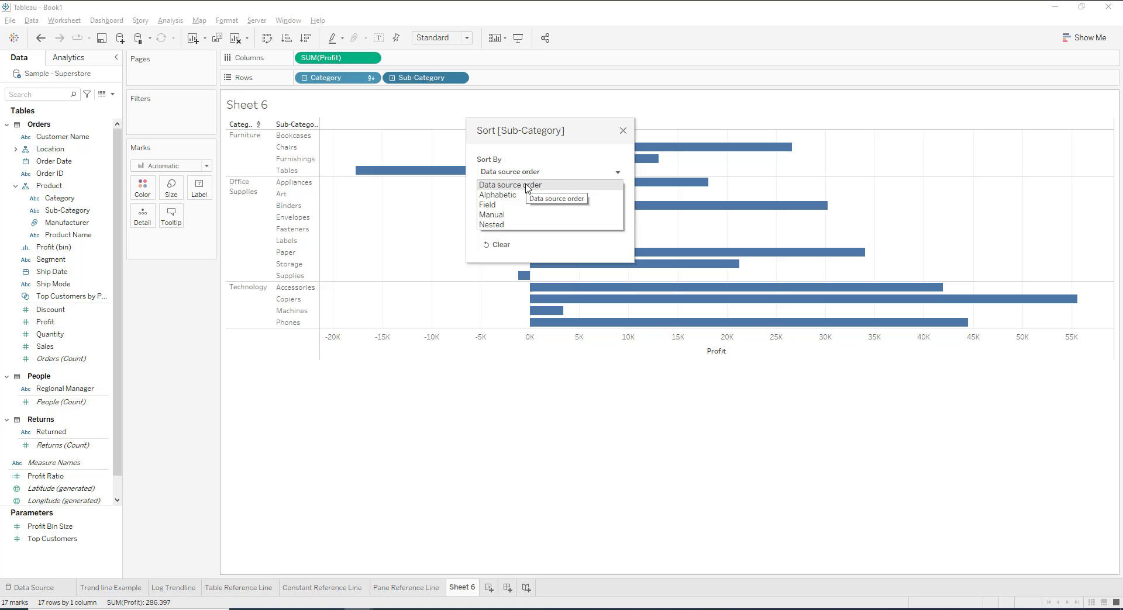
pyautogui.click(494, 205)
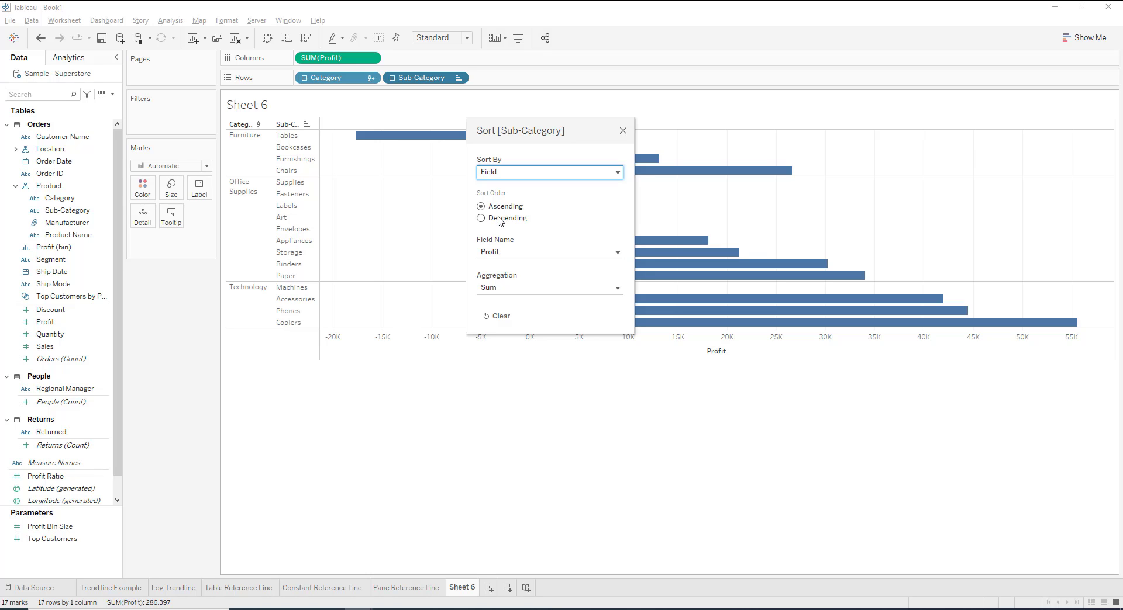
pyautogui.click(511, 254)
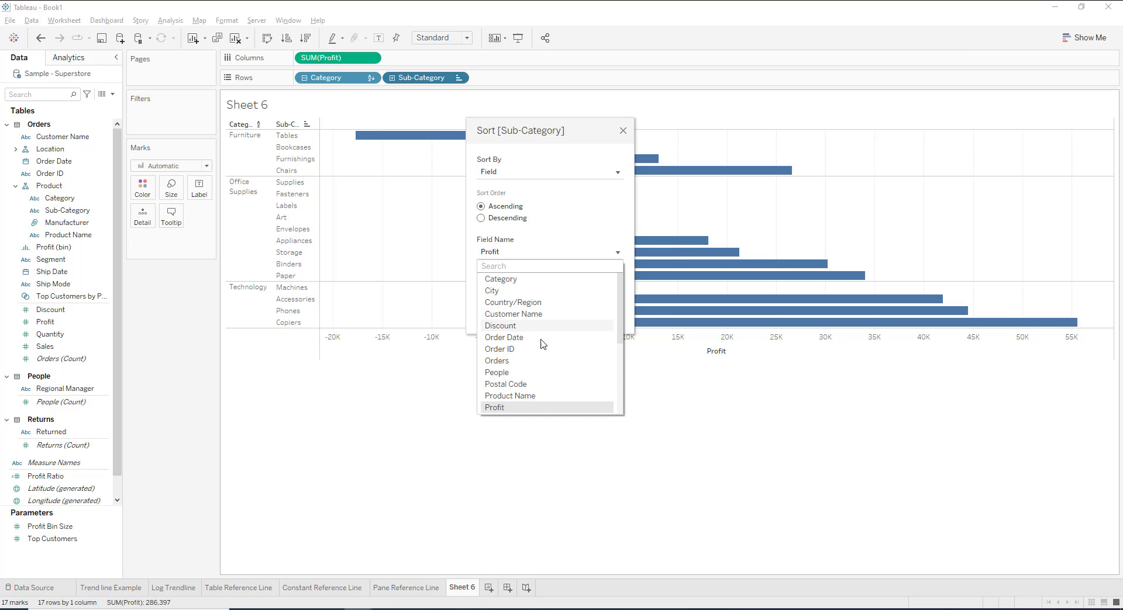
pyautogui.click(517, 408)
pyautogui.click(506, 288)
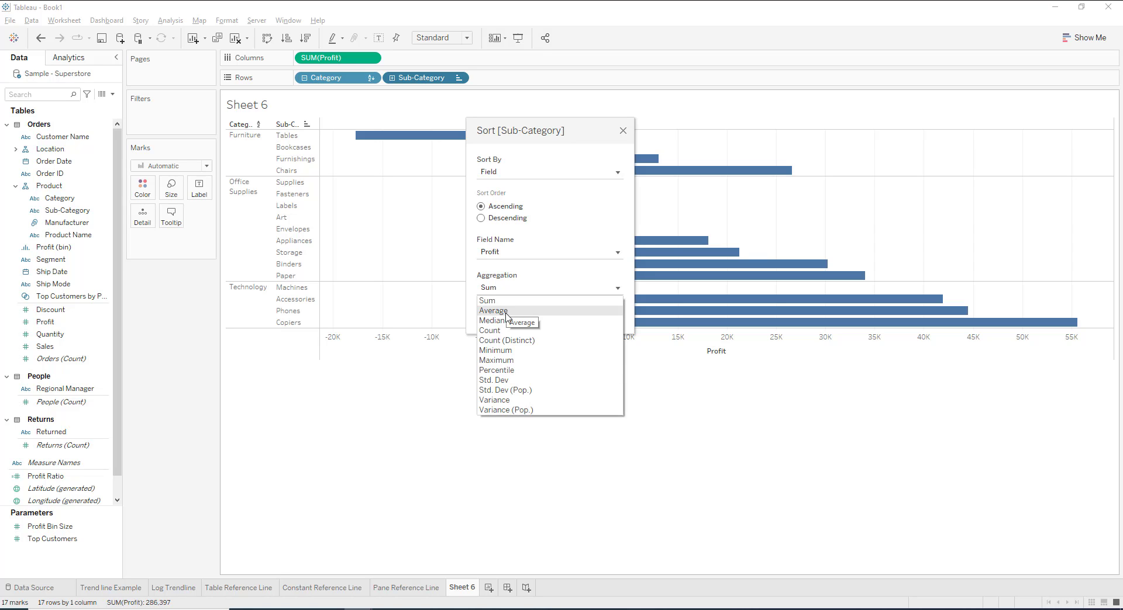
pyautogui.click(511, 292)
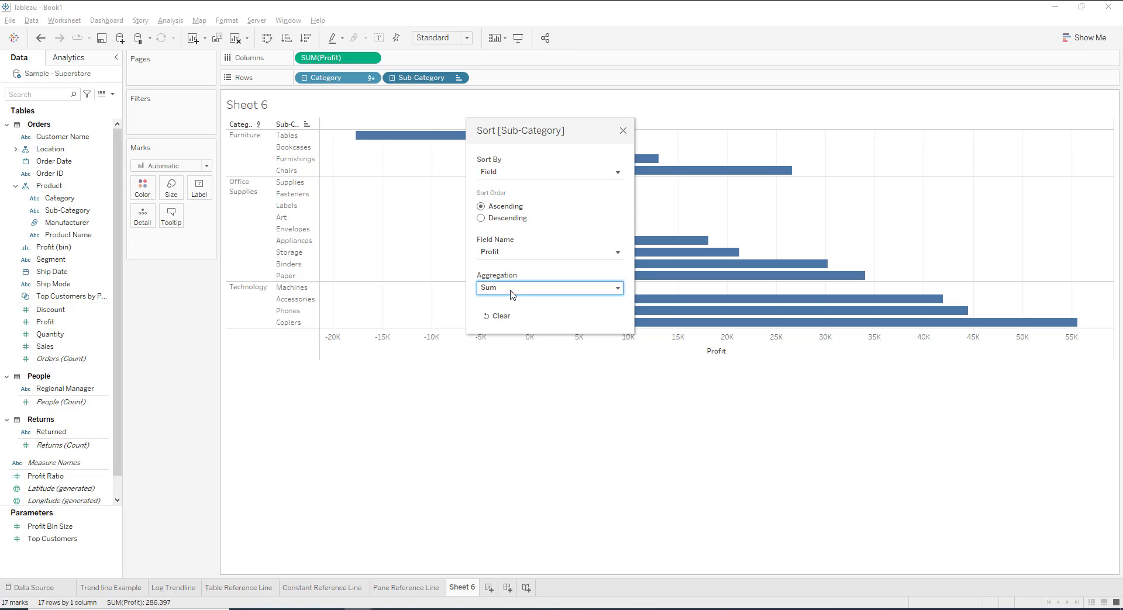
# Switch the Sub-Category sort to Manual and look through the list of sub-categories.
pyautogui.click(548, 172)
pyautogui.click(517, 216)
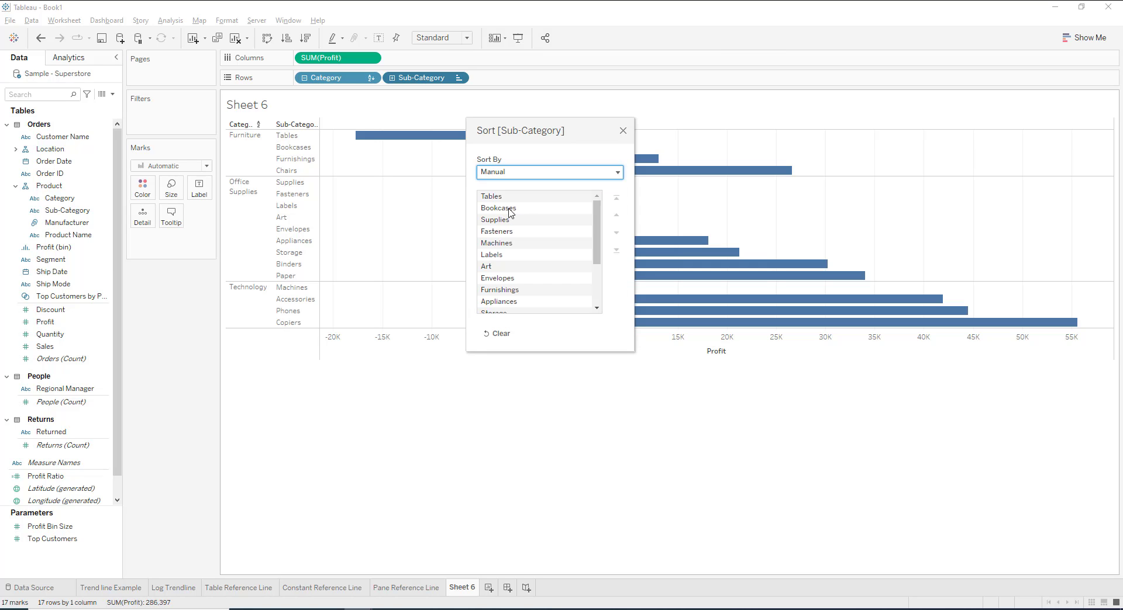
pyautogui.moveTo(597, 224); pyautogui.dragTo(600, 280)
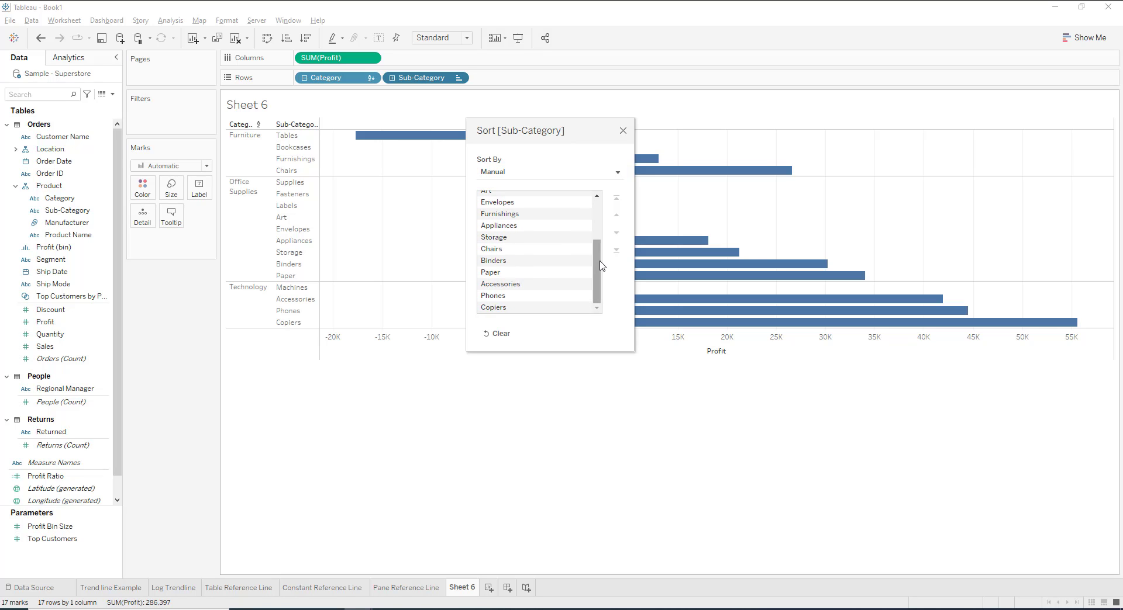
pyautogui.moveTo(597, 253); pyautogui.dragTo(597, 214)
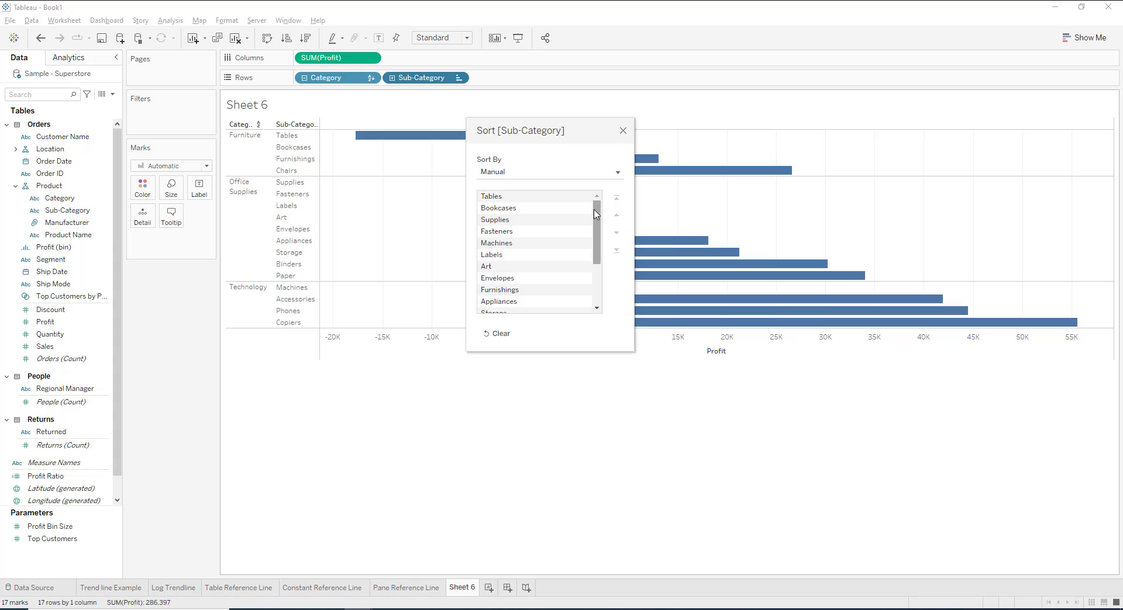
# Move Supplies down the manual sort order to directly below Paper.
pyautogui.click(507, 221)
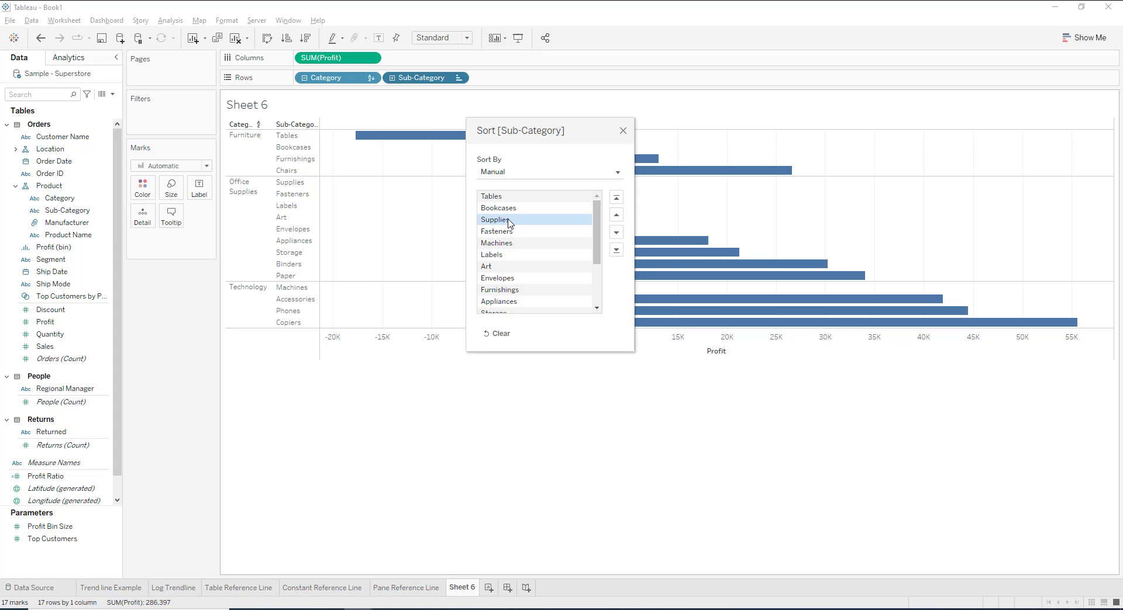
pyautogui.click(617, 233)
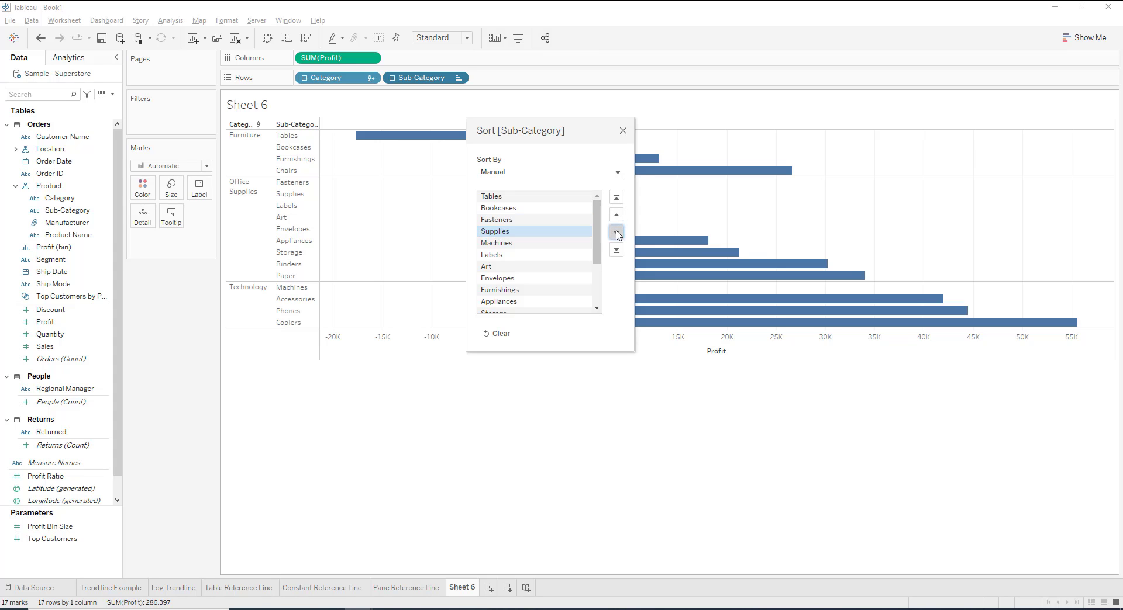
pyautogui.click(617, 234)
pyautogui.click(617, 234)
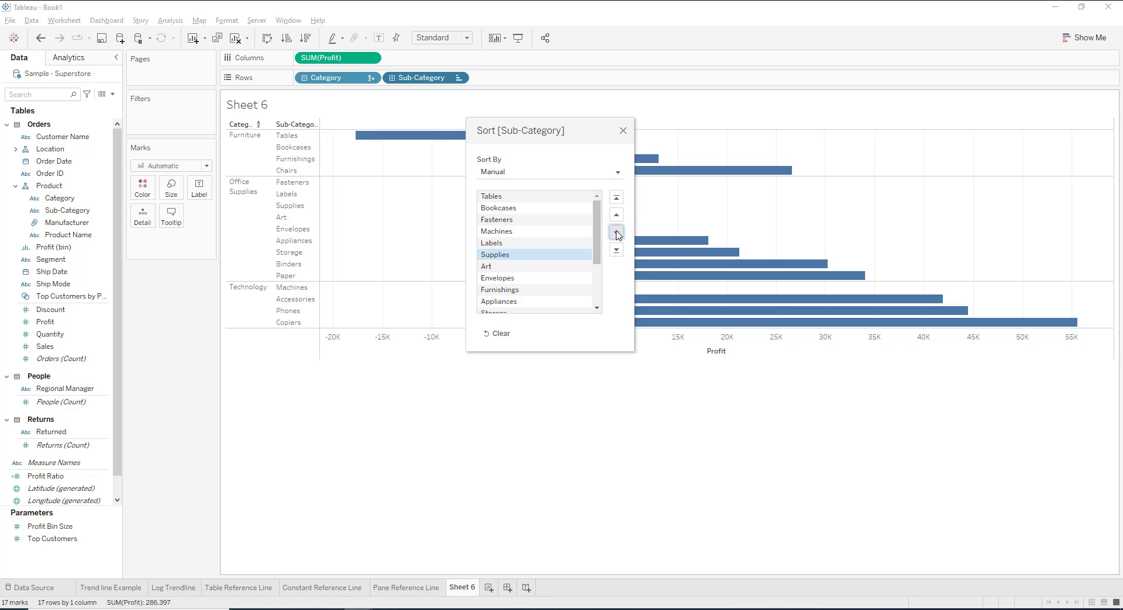
pyautogui.click(617, 233)
pyautogui.click(617, 233)
pyautogui.click(617, 233)
pyautogui.click(617, 233)
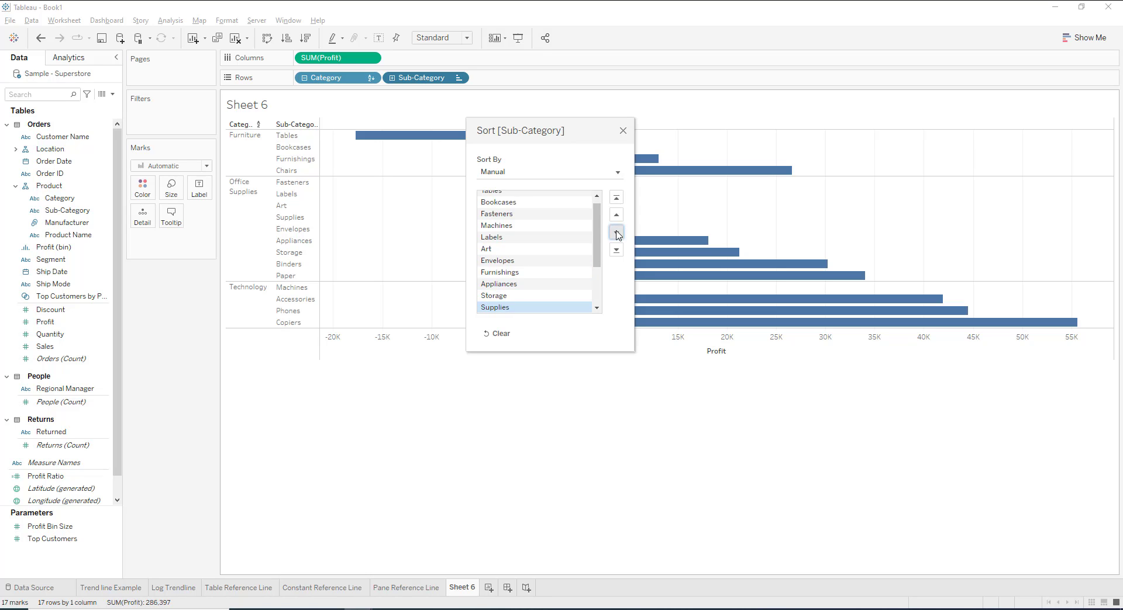
pyautogui.click(617, 233)
pyautogui.click(616, 233)
pyautogui.click(617, 233)
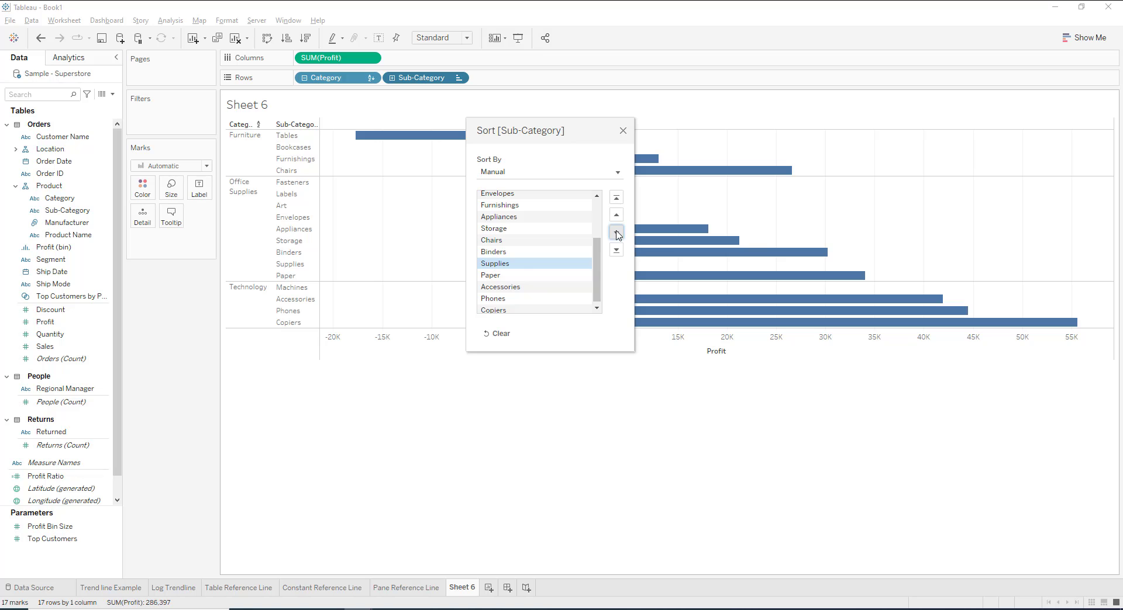
pyautogui.click(617, 233)
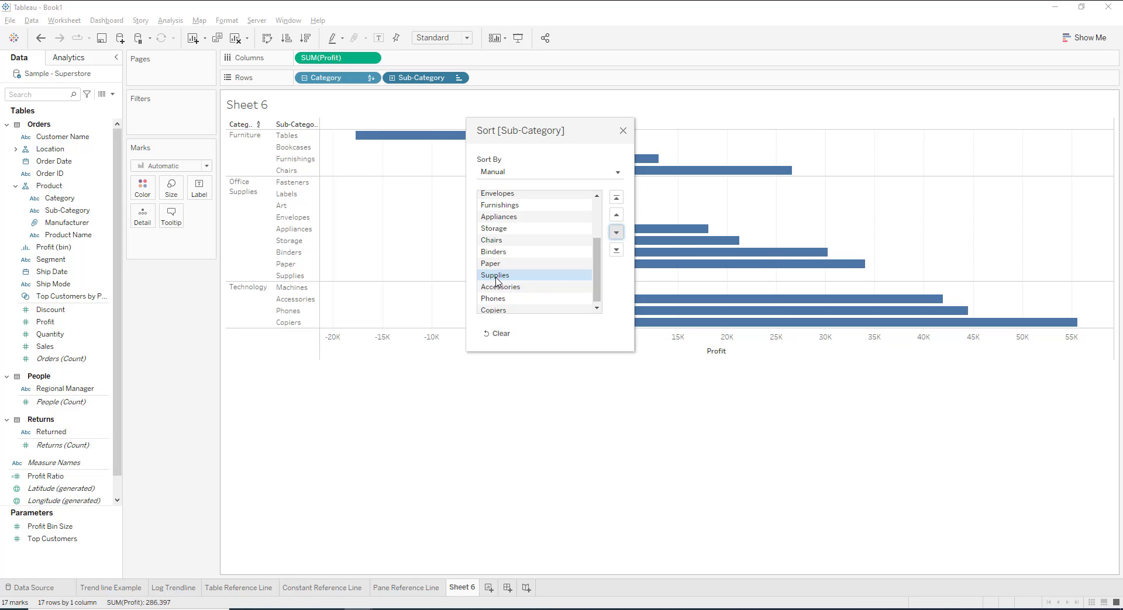
# Close the Sub-Category sort settings and clear the manual sort from Sub-Category.
pyautogui.click(623, 132)
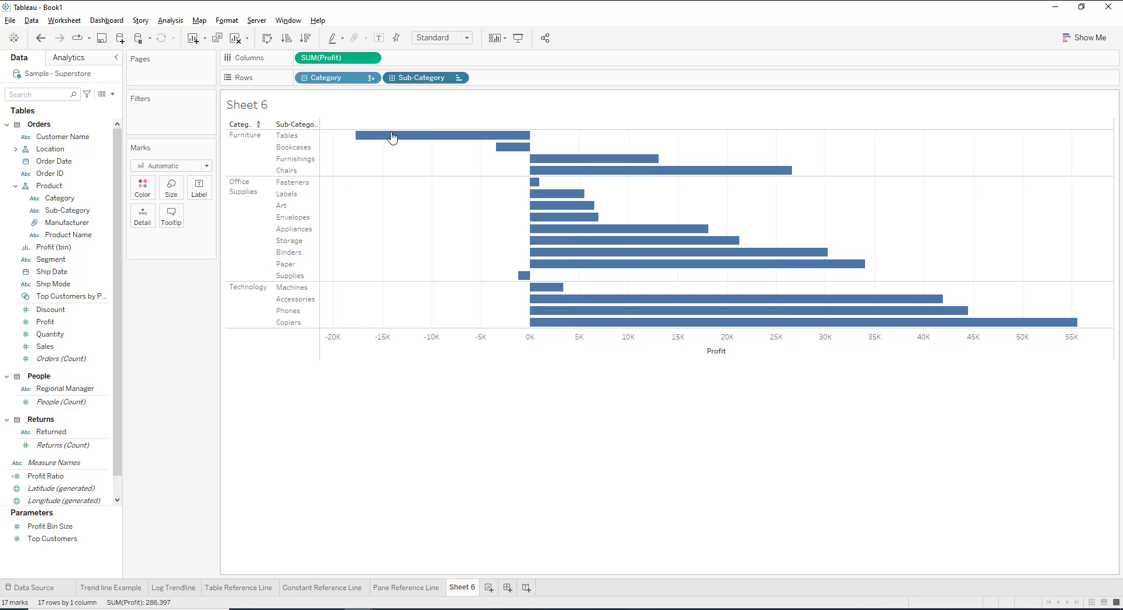
pyautogui.click(462, 81)
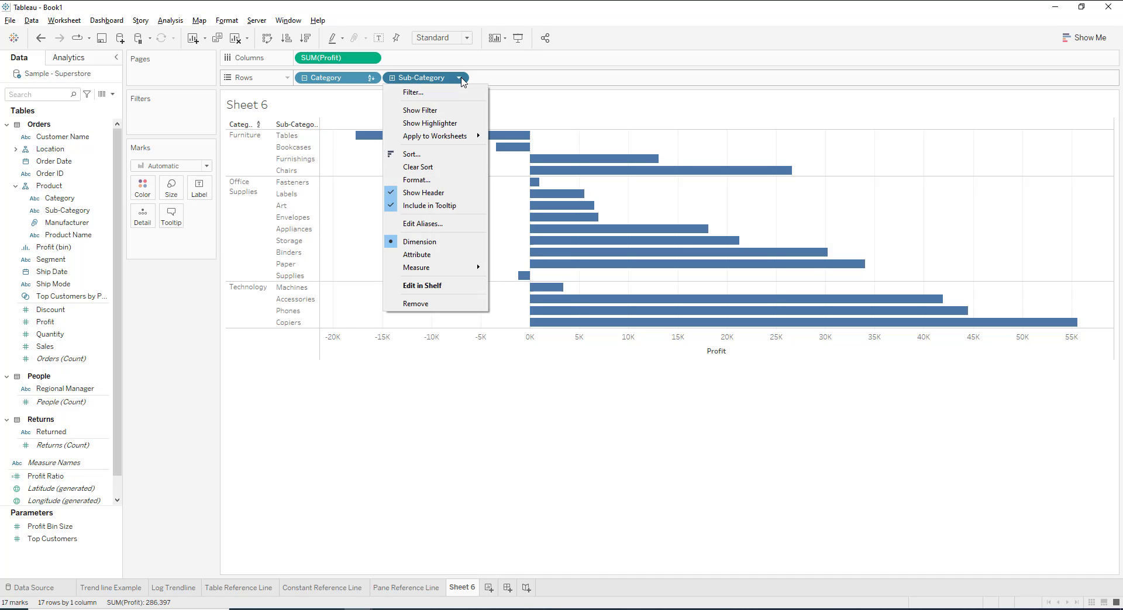
pyautogui.click(438, 168)
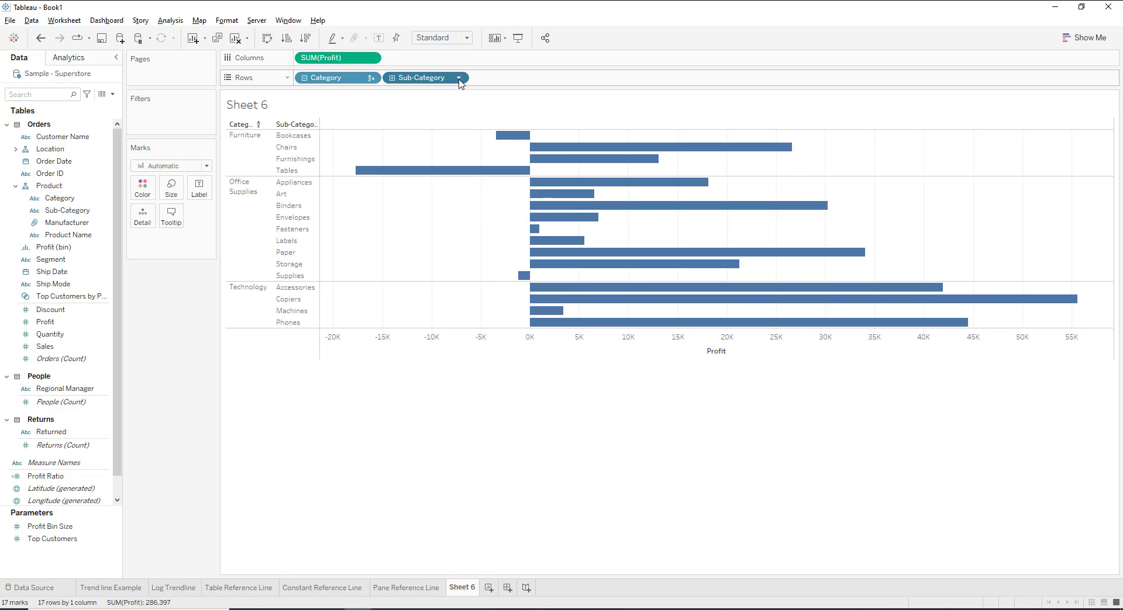
# Sort Sub-Category with the Nested option, ascending by Profit with Sum aggregation.
pyautogui.click(459, 78)
pyautogui.click(448, 154)
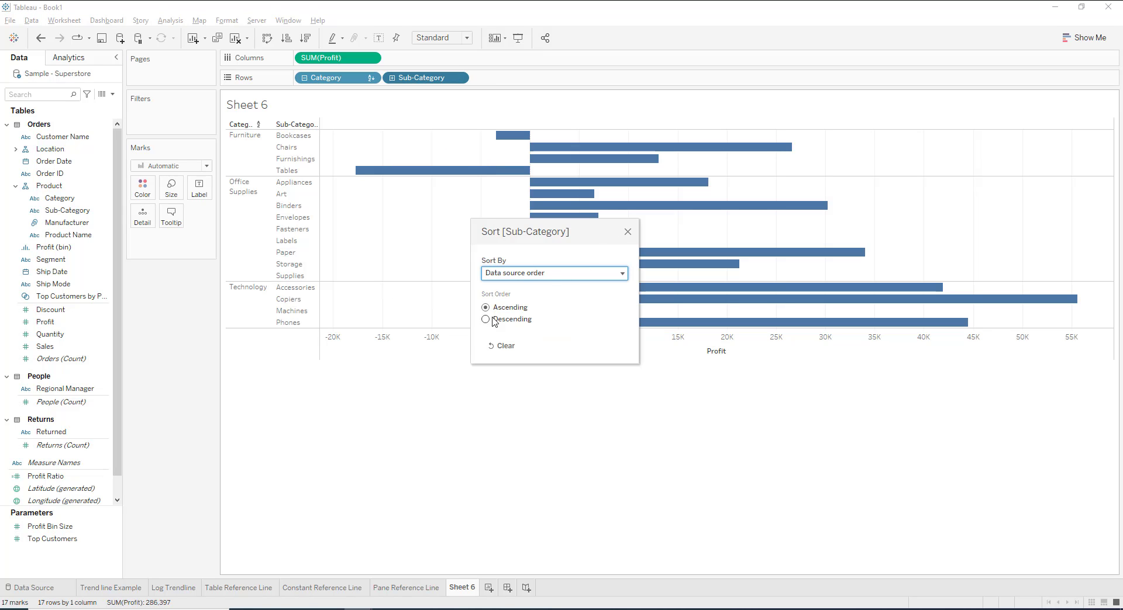
pyautogui.click(549, 273)
pyautogui.click(513, 325)
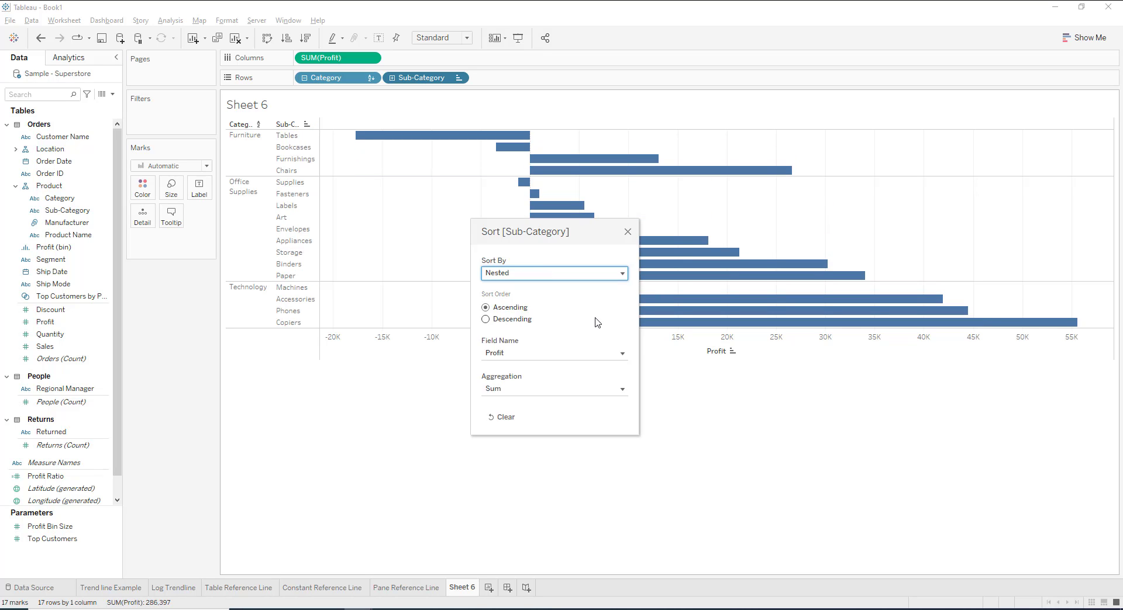
# Change the nested Sub-Category sort to use the Category field with Count aggregation, and close the sort settings.
pyautogui.click(502, 353)
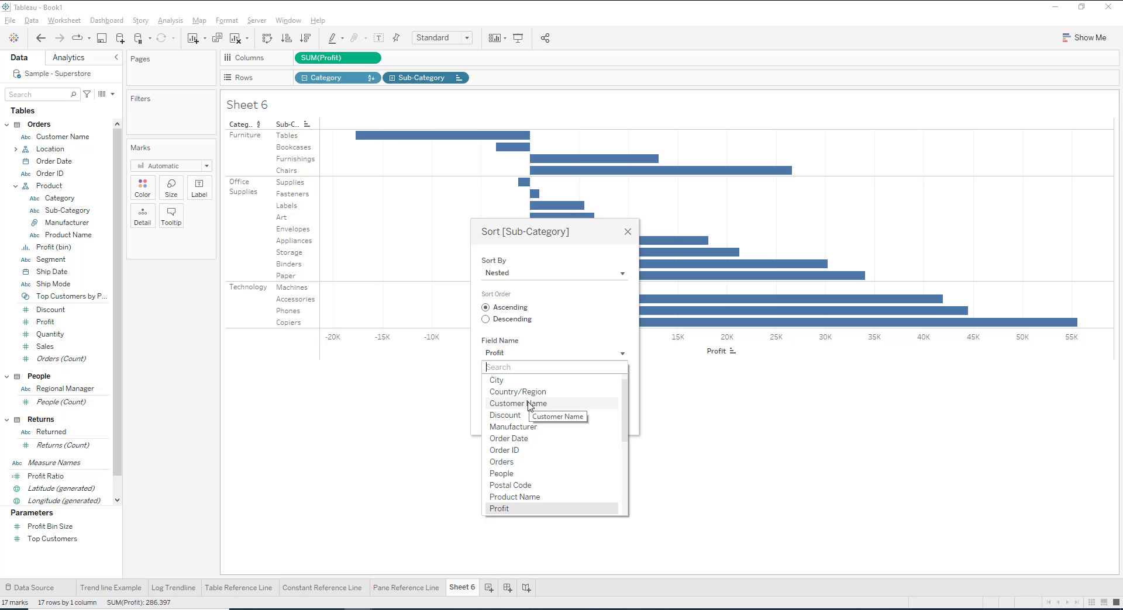
pyautogui.scroll(-4, 530, 431)
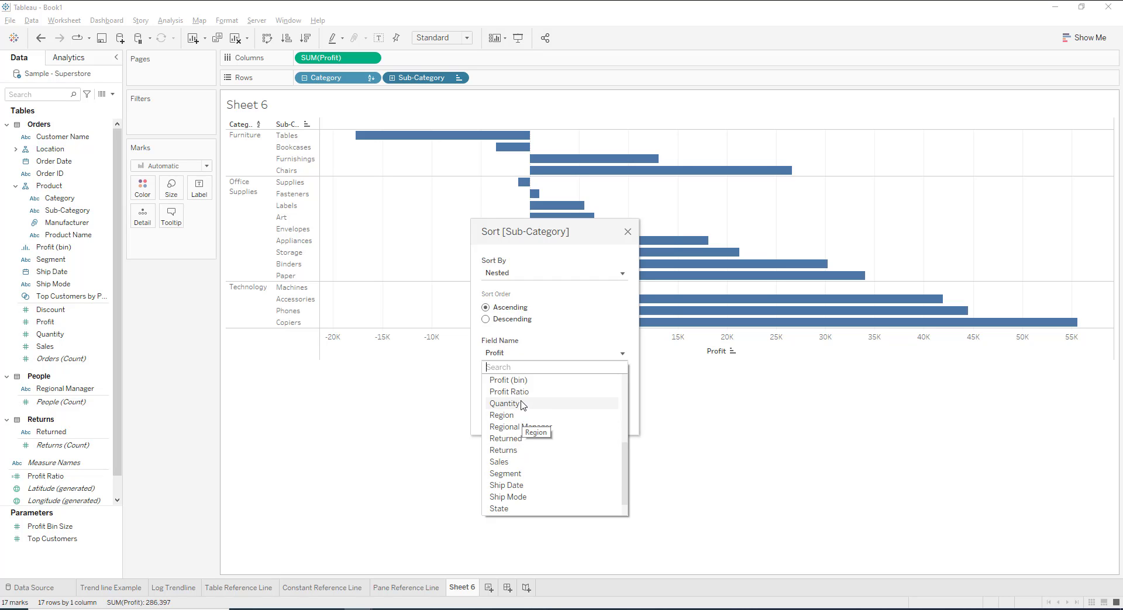
pyautogui.scroll(5, 524, 439)
pyautogui.click(523, 381)
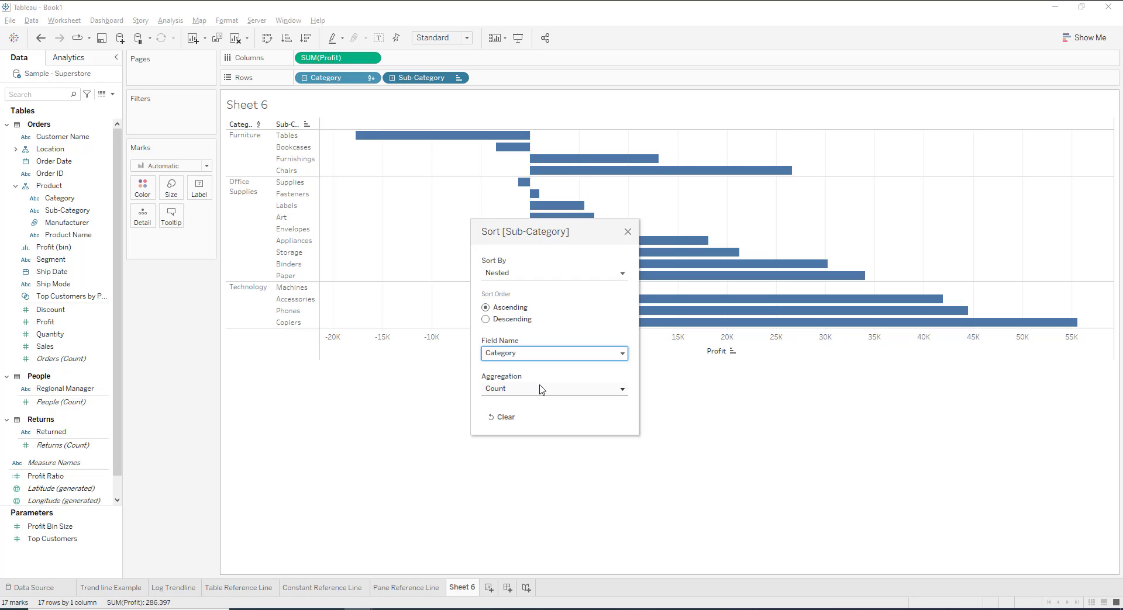
pyautogui.click(544, 390)
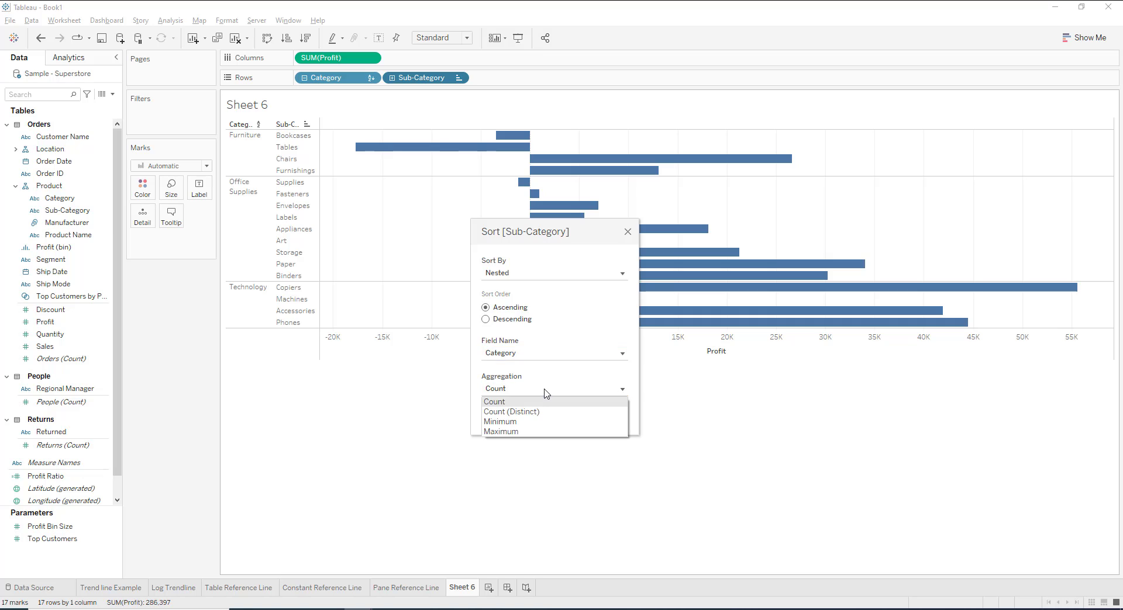
pyautogui.click(548, 404)
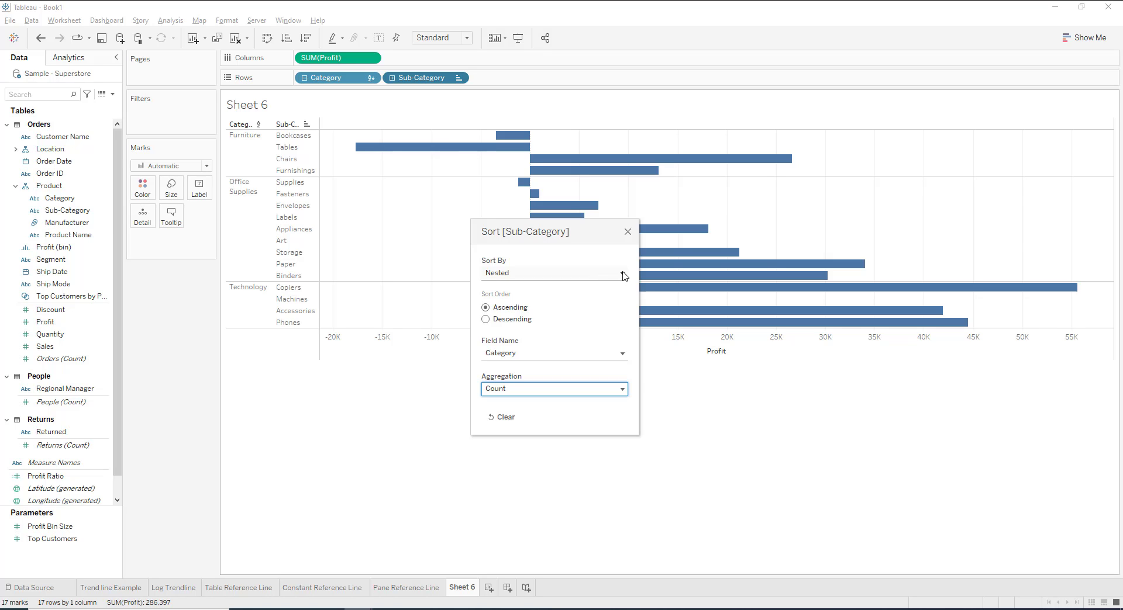
pyautogui.click(628, 233)
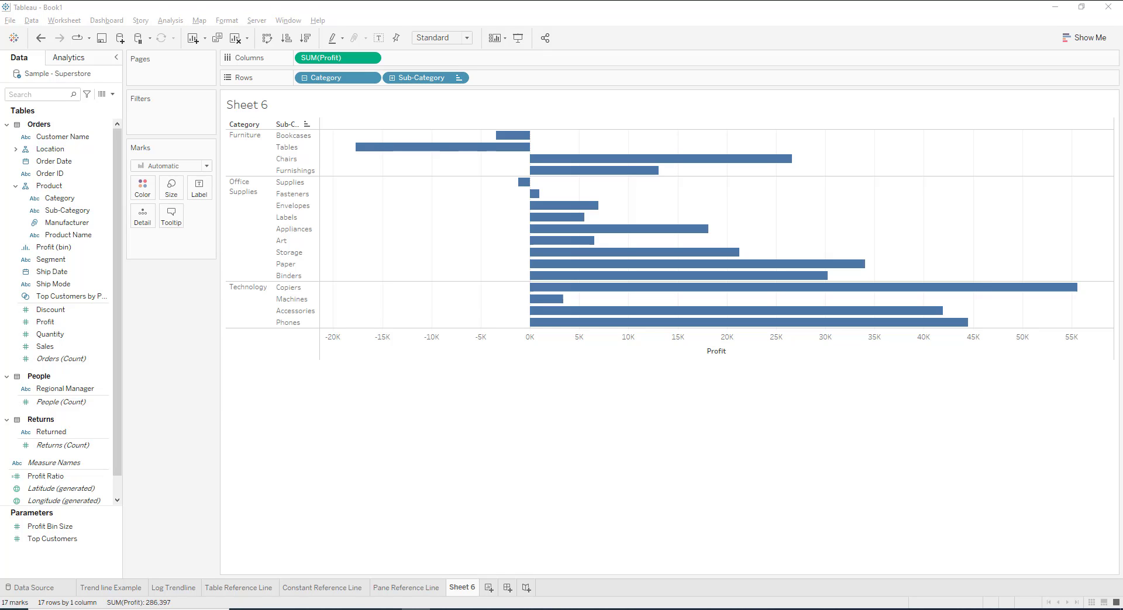
# Rename the Sheet 6 worksheet as Sorting Example.
pyautogui.rightClick(472, 589)
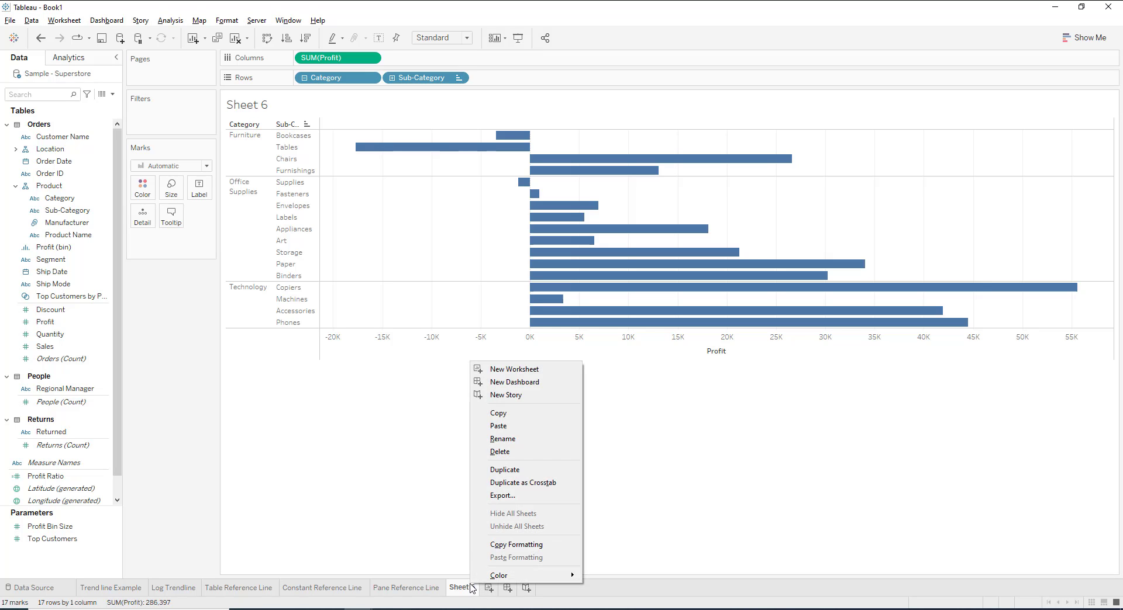
pyautogui.click(508, 443)
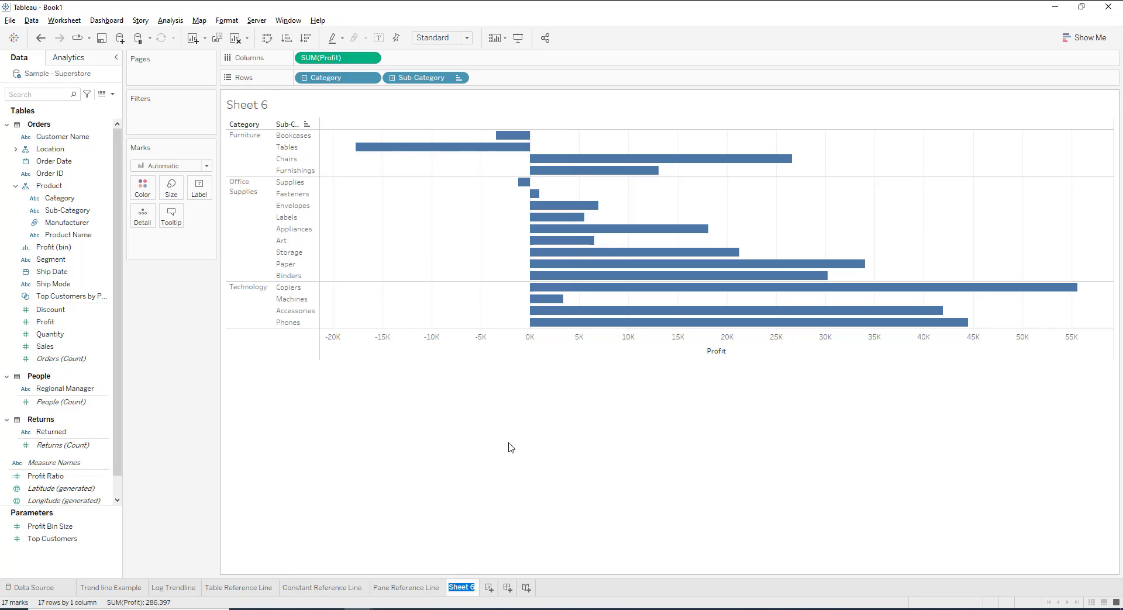
pyautogui.write('Sorting ')
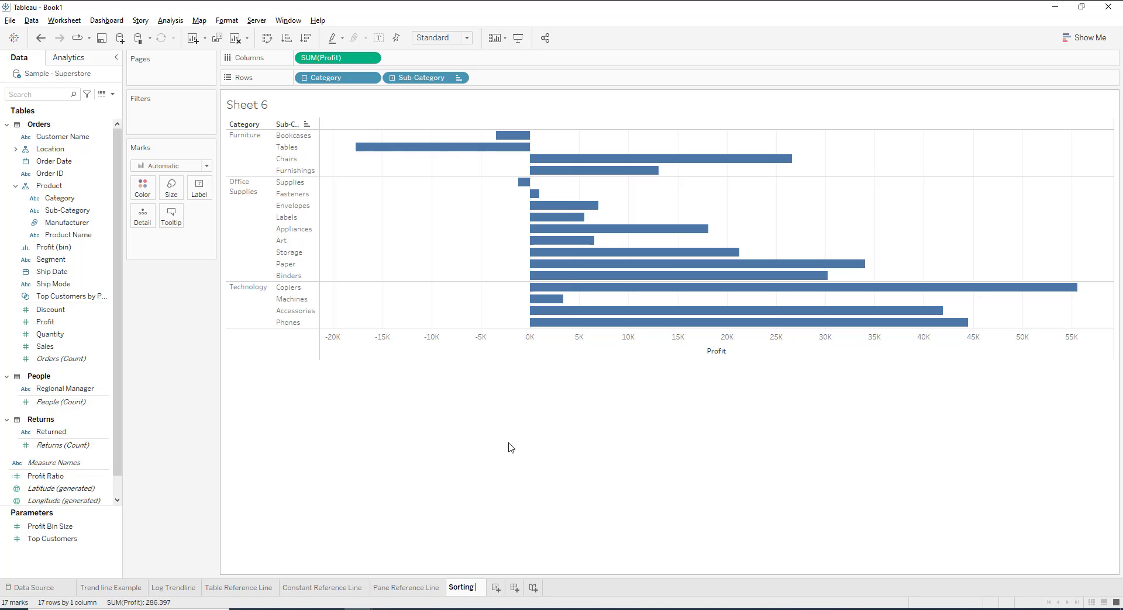
pyautogui.write('Example')
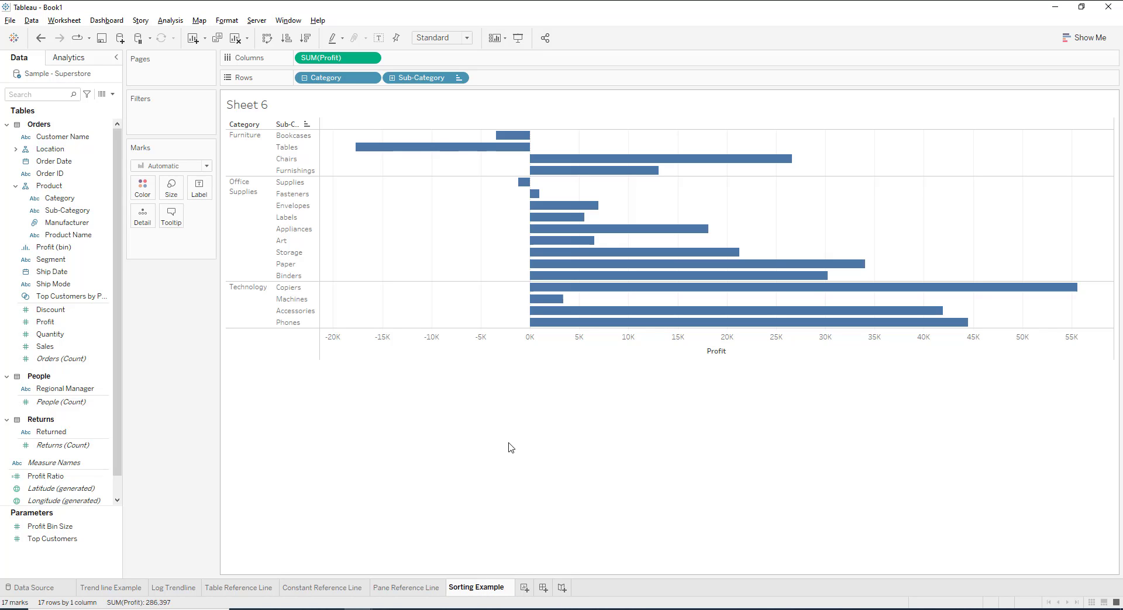
pyautogui.press('Return')
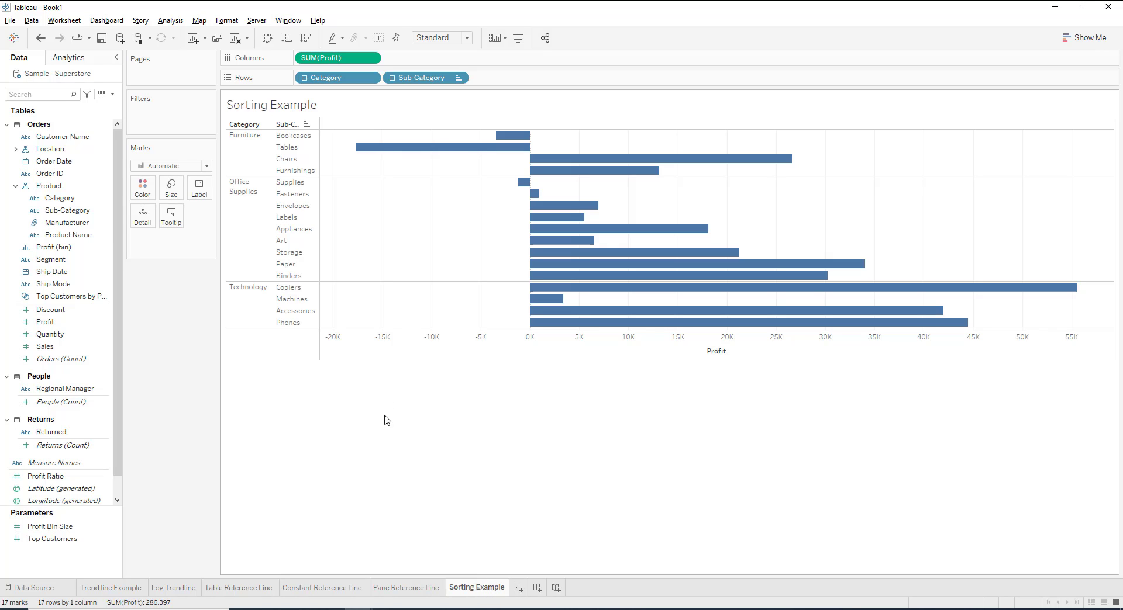
# Create a new worksheet and build a bar chart with Profit on Columns and Manufacturer on Rows.
pyautogui.click(519, 591)
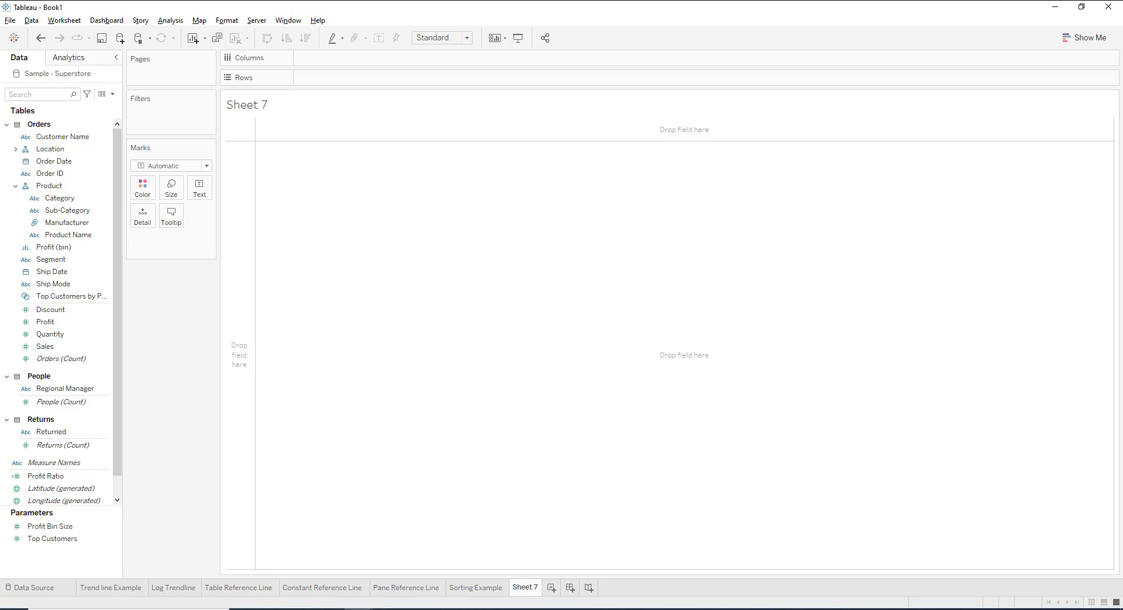
pyautogui.click(61, 235)
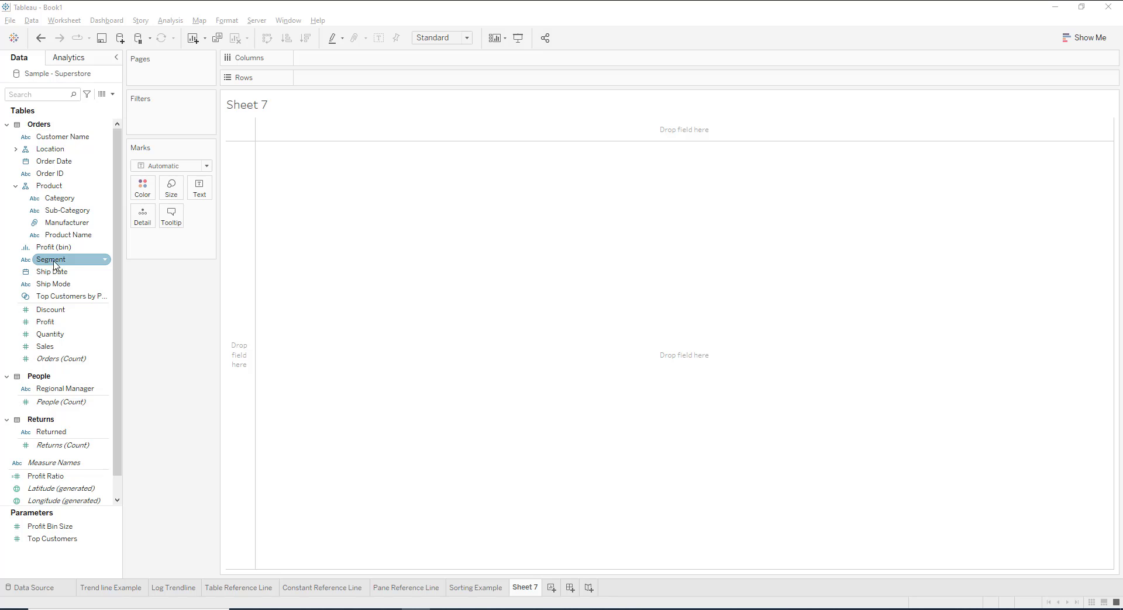
pyautogui.click(55, 251)
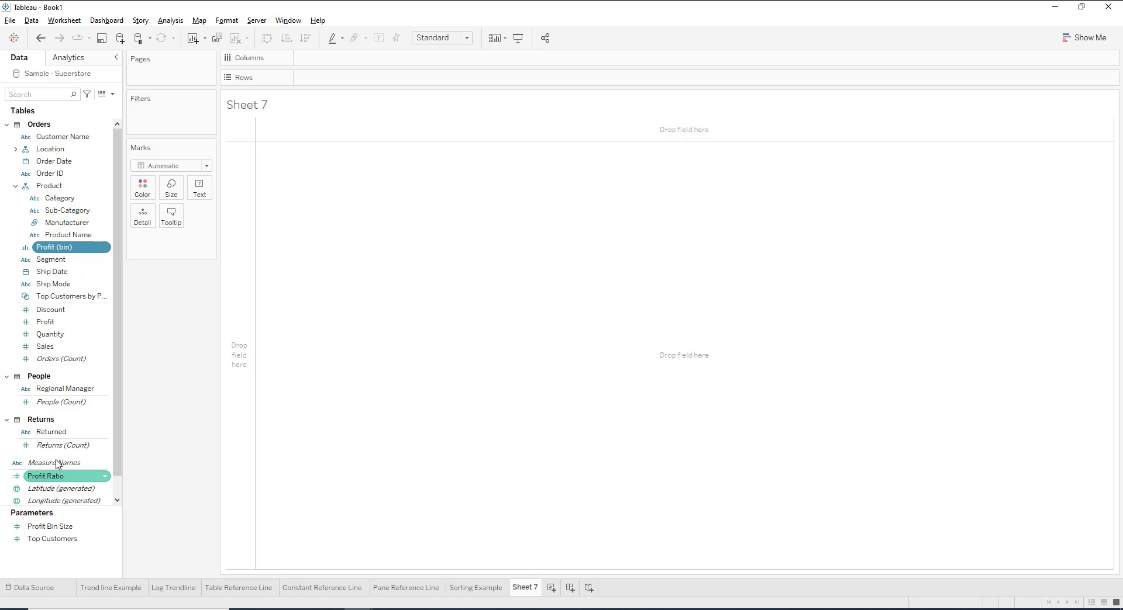
pyautogui.moveTo(52, 327)
pyautogui.mouseDown()
pyautogui.moveTo(111, 291)
pyautogui.moveTo(366, 55)
pyautogui.moveTo(333, 59)
pyautogui.mouseUp()
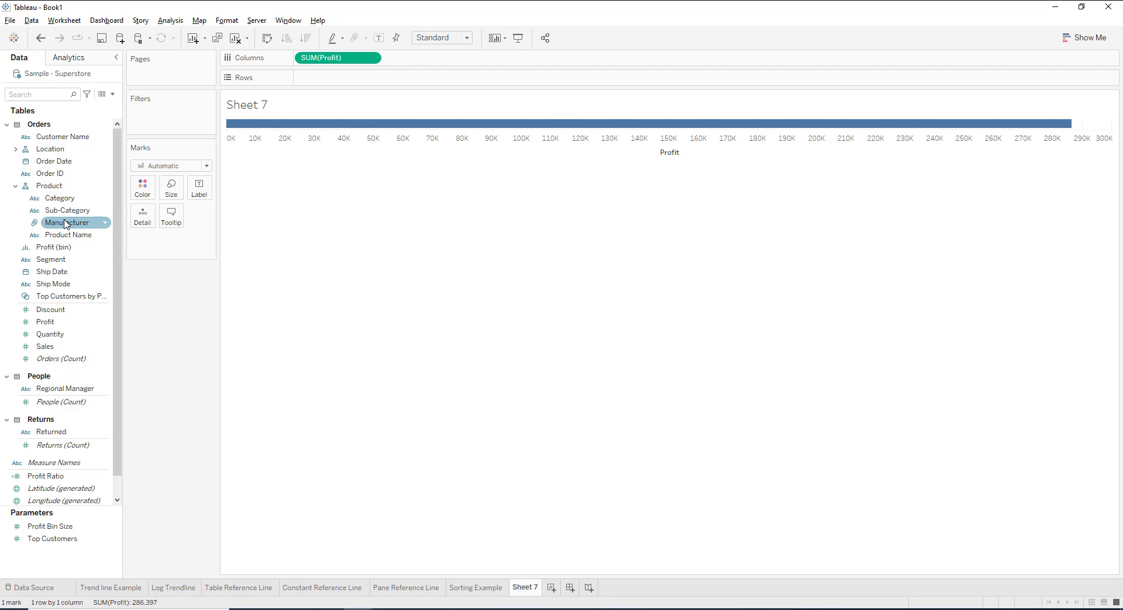
pyautogui.moveTo(71, 226); pyautogui.dragTo(333, 79)
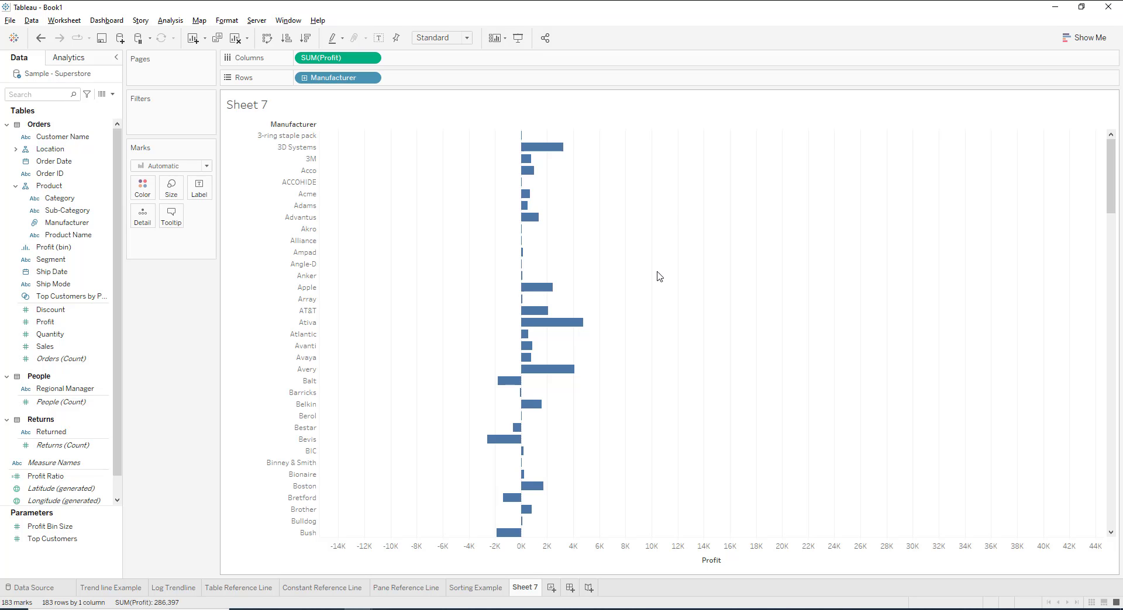
# Look through the manufacturers and sort them by profit, trying descending order before settling on ascending.
pyautogui.scroll(-6, 612, 397)
pyautogui.scroll(-20, 613, 418)
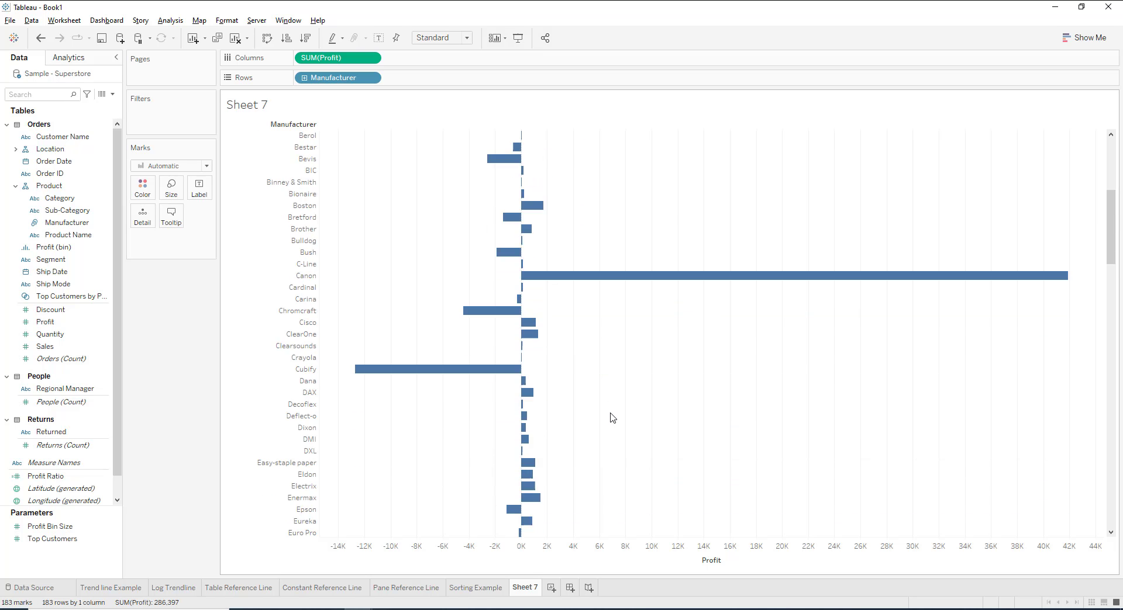
pyautogui.scroll(20, 612, 418)
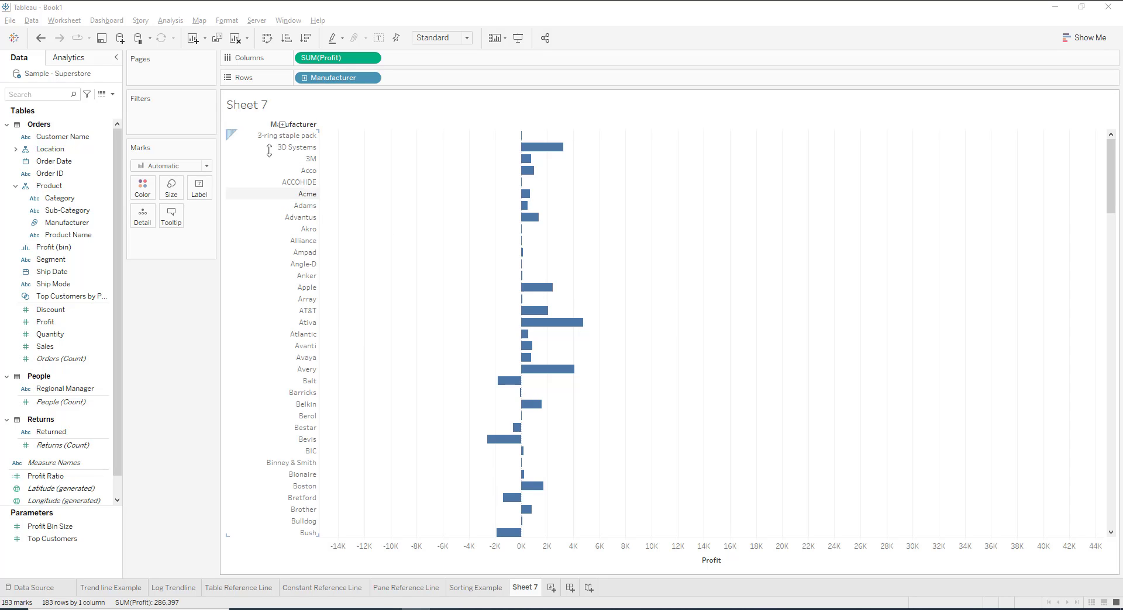
pyautogui.click(287, 40)
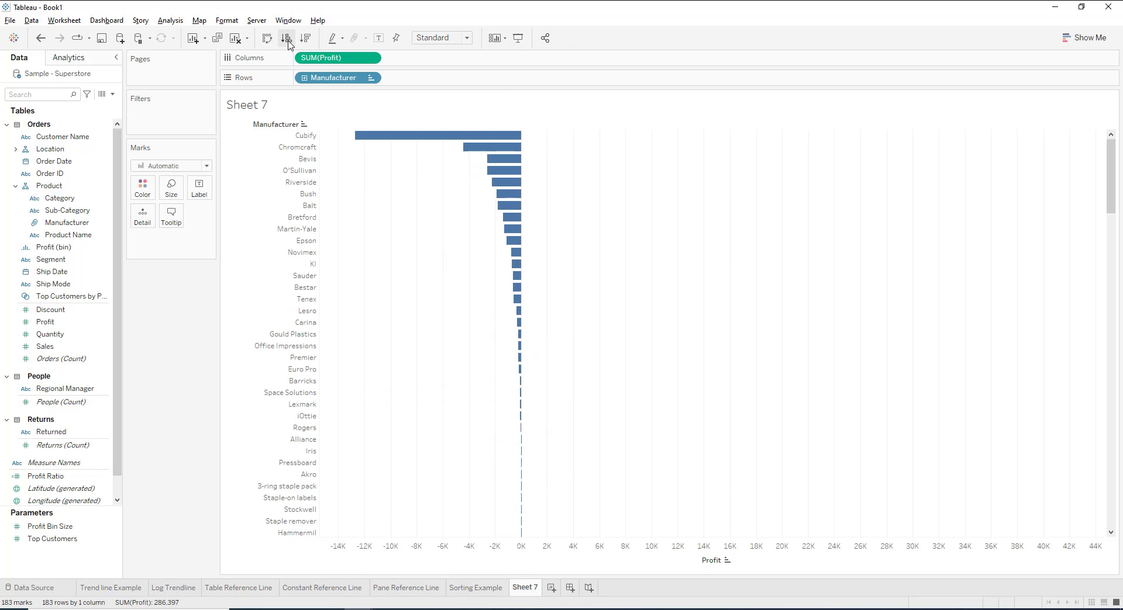
pyautogui.click(306, 39)
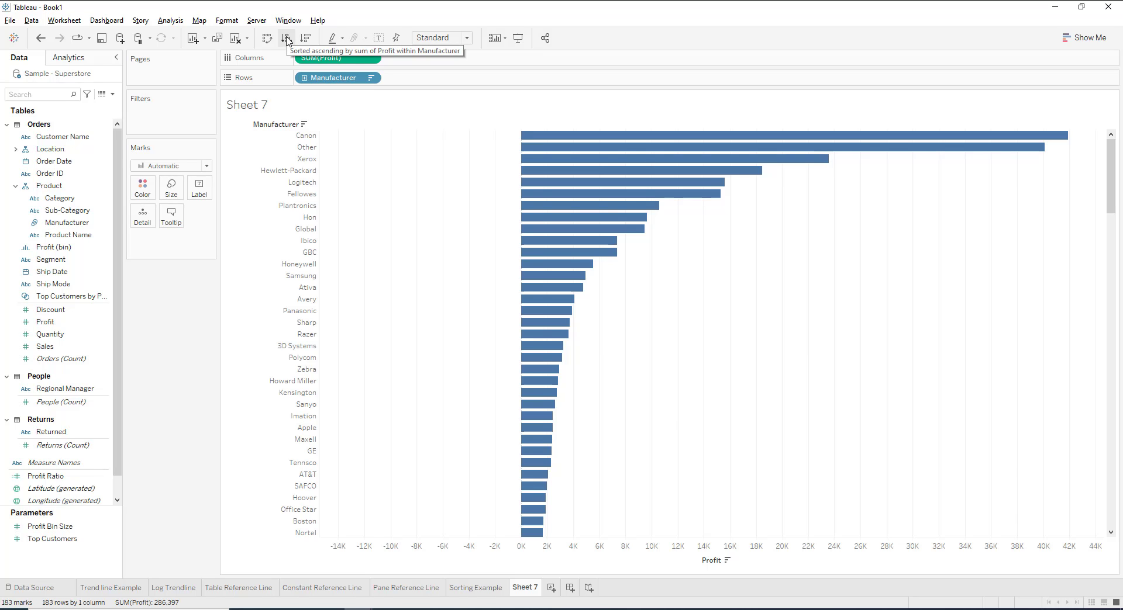
pyautogui.click(287, 39)
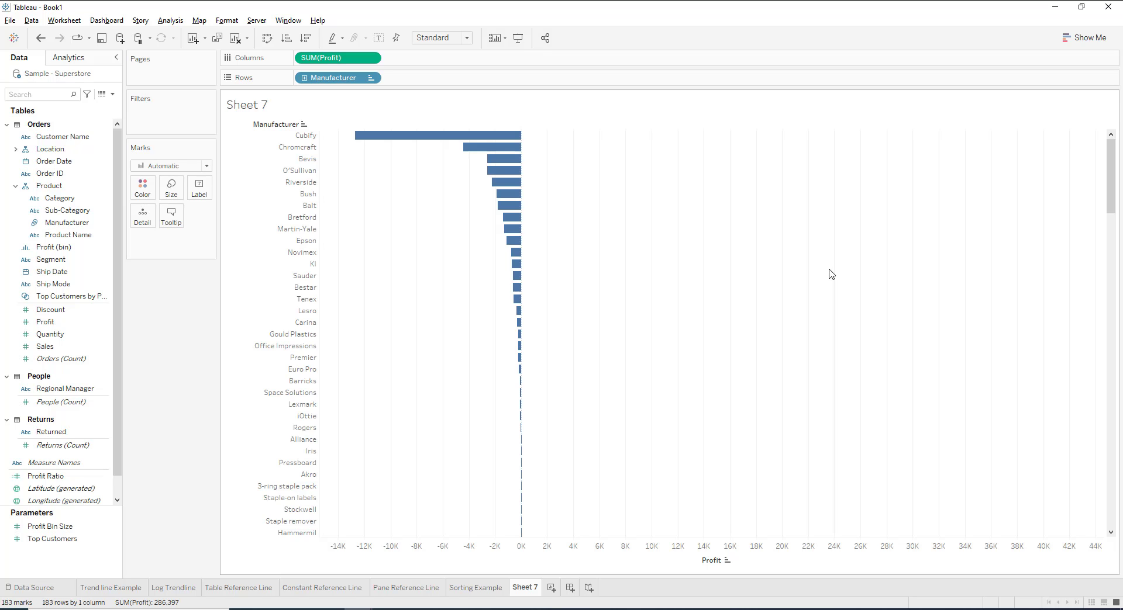
# Select the lowest-profit manufacturers' bars from Cubify through Binney & Smith and exclude them from the chart.
pyautogui.scroll(-10, 831, 275)
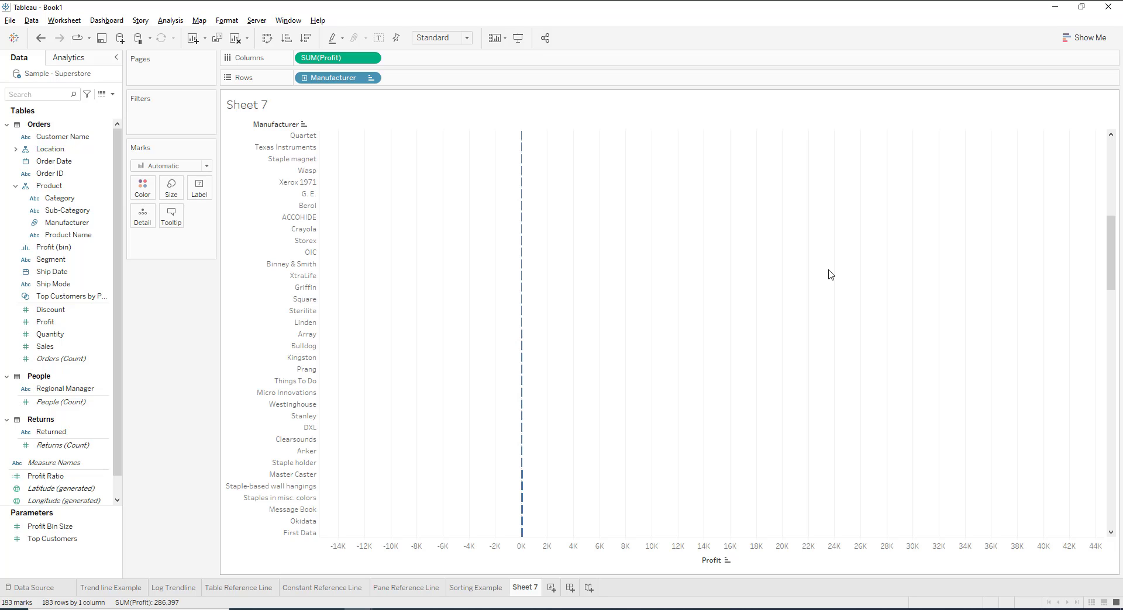
pyautogui.scroll(10, 831, 275)
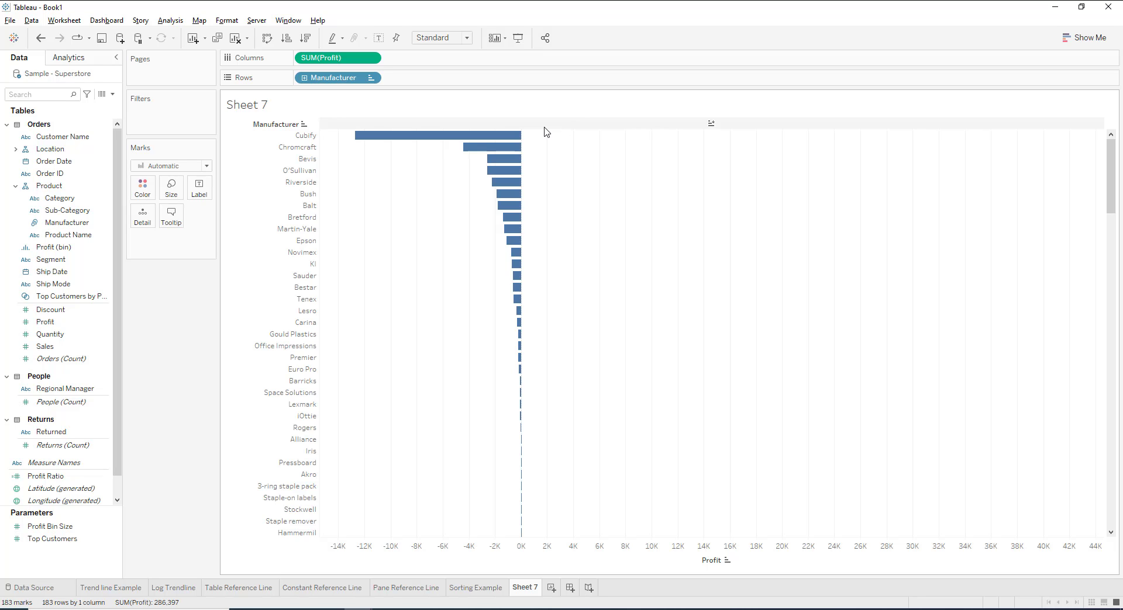
pyautogui.moveTo(552, 131); pyautogui.dragTo(396, 573)
pyautogui.moveTo(395, 556); pyautogui.dragTo(346, 539)
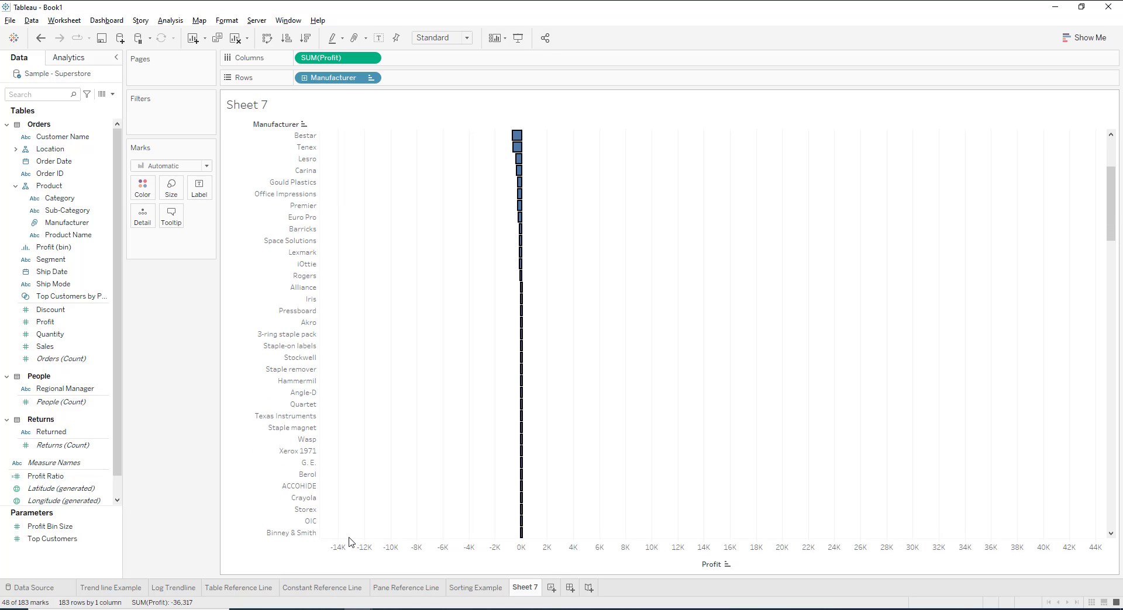
pyautogui.rightClick(515, 151)
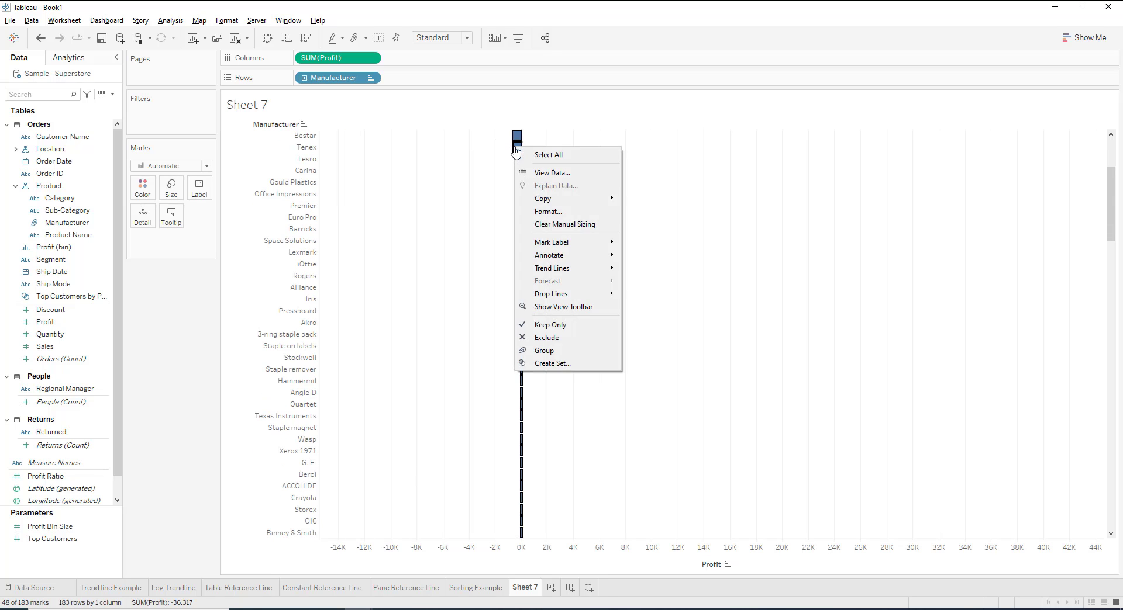
pyautogui.click(582, 342)
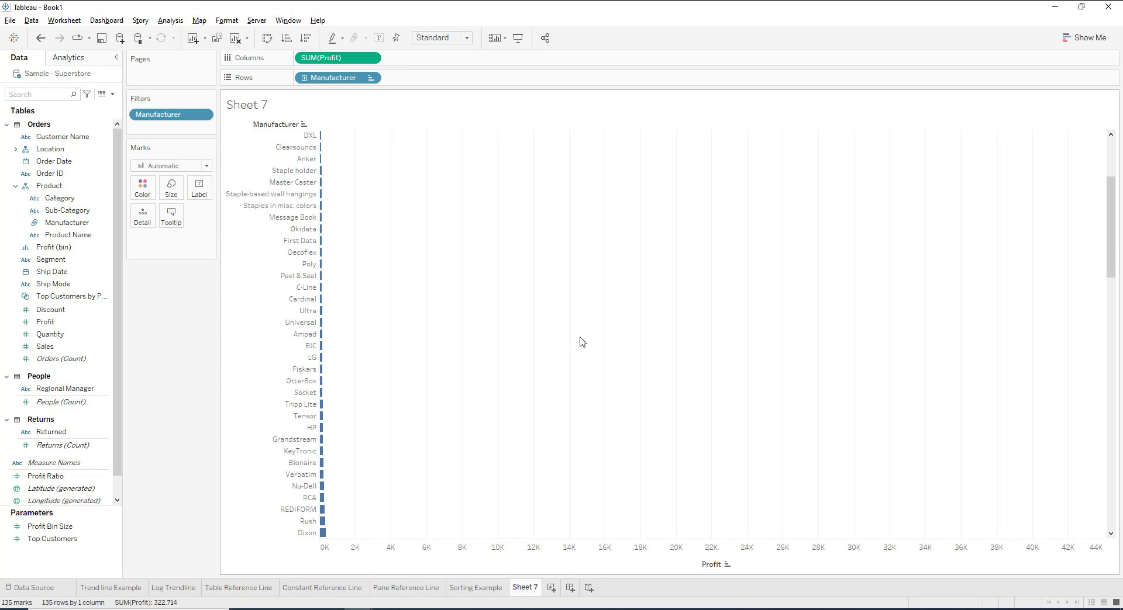
# Examine the profit bars of the manufacturers that remain after the exclusion.
pyautogui.scroll(5, 569, 338)
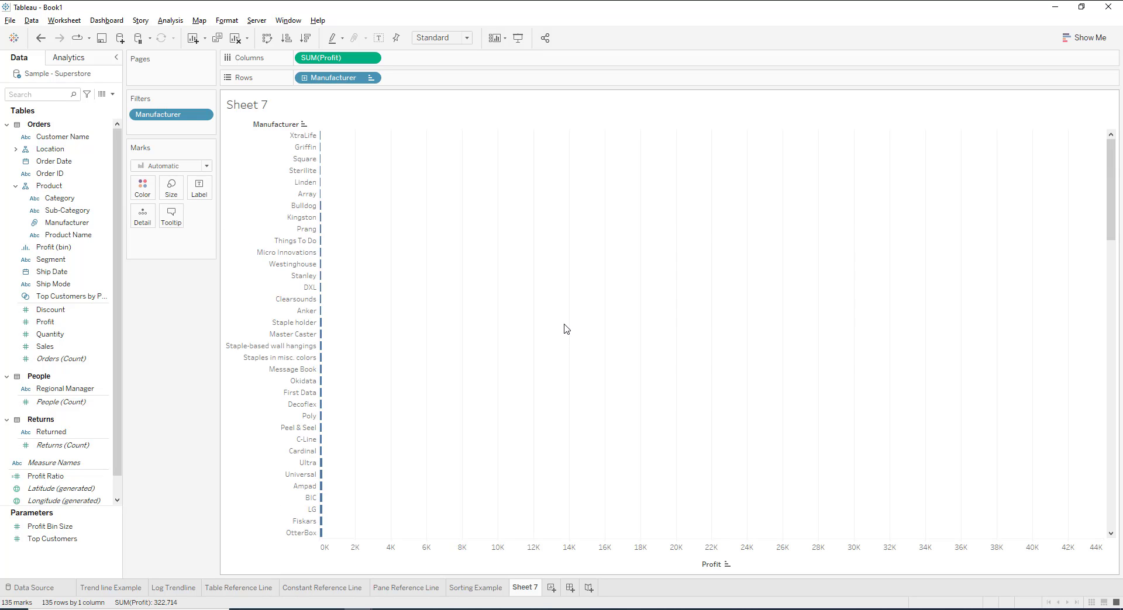
pyautogui.moveTo(321, 136)
pyautogui.scroll(-20, 453, 255)
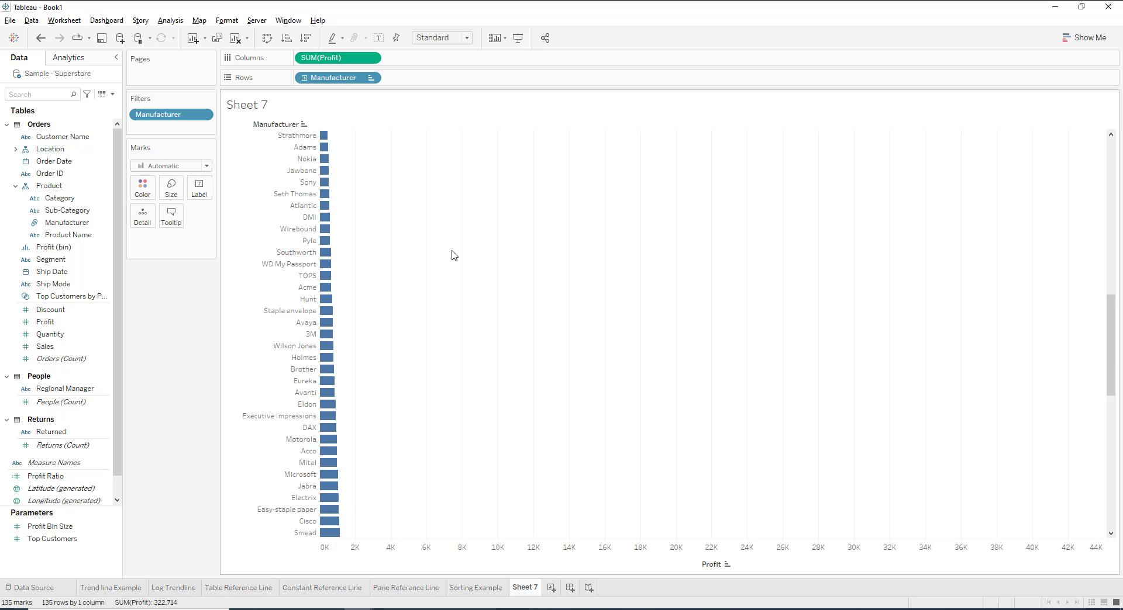
pyautogui.scroll(20, 453, 255)
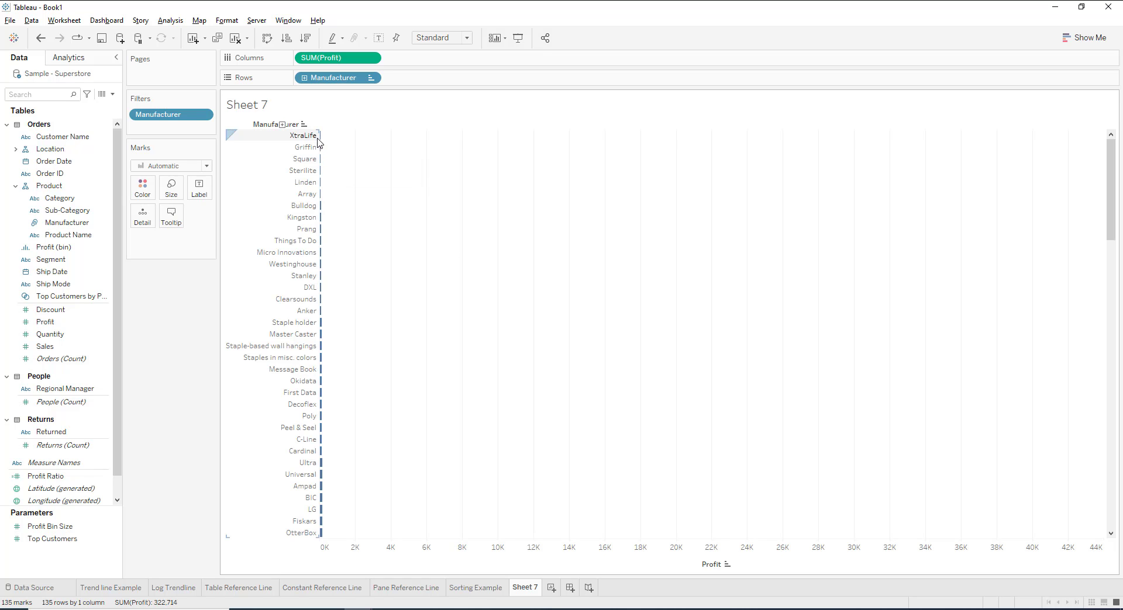
pyautogui.scroll(-10, 533, 310)
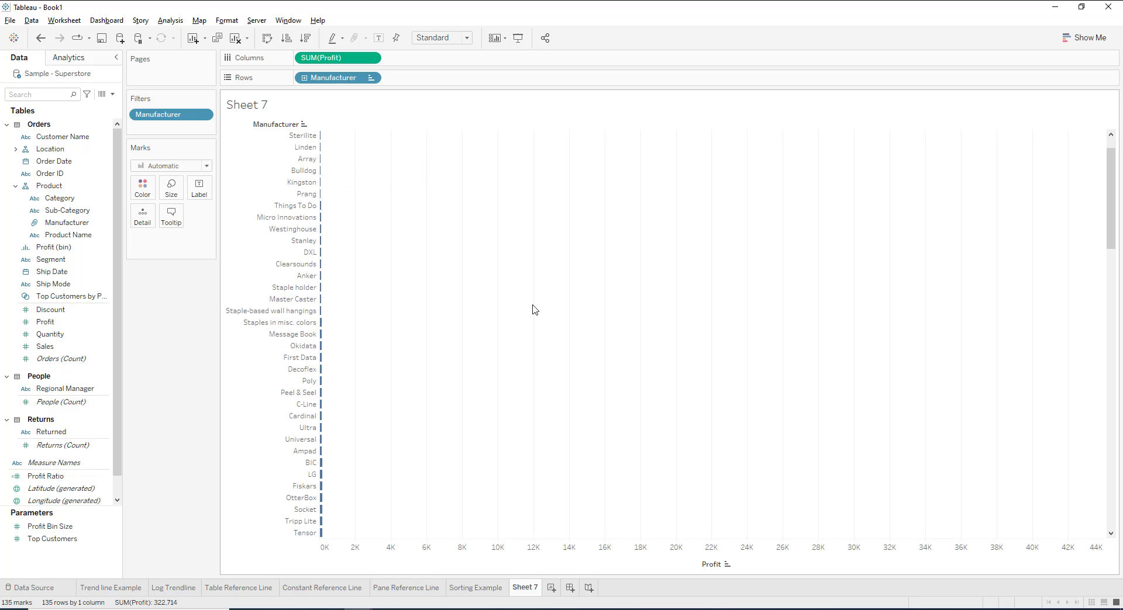
# Select the highest-profit manufacturers' bars from Boston through Canon, keep only those in the chart, and clear the selection.
pyautogui.scroll(10, 534, 310)
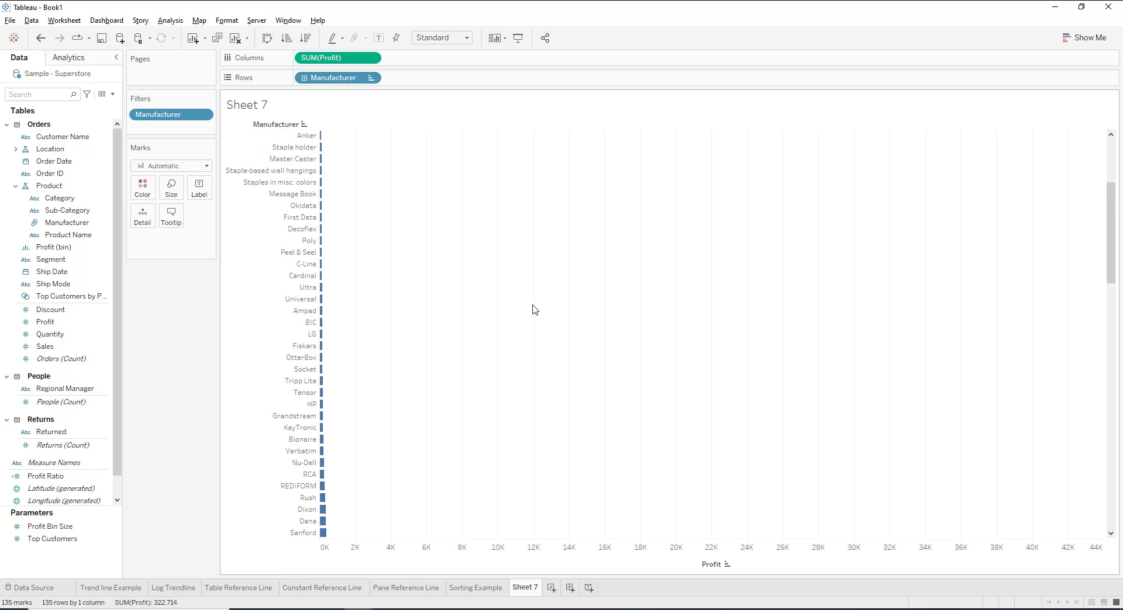
pyautogui.scroll(-15, 448, 358)
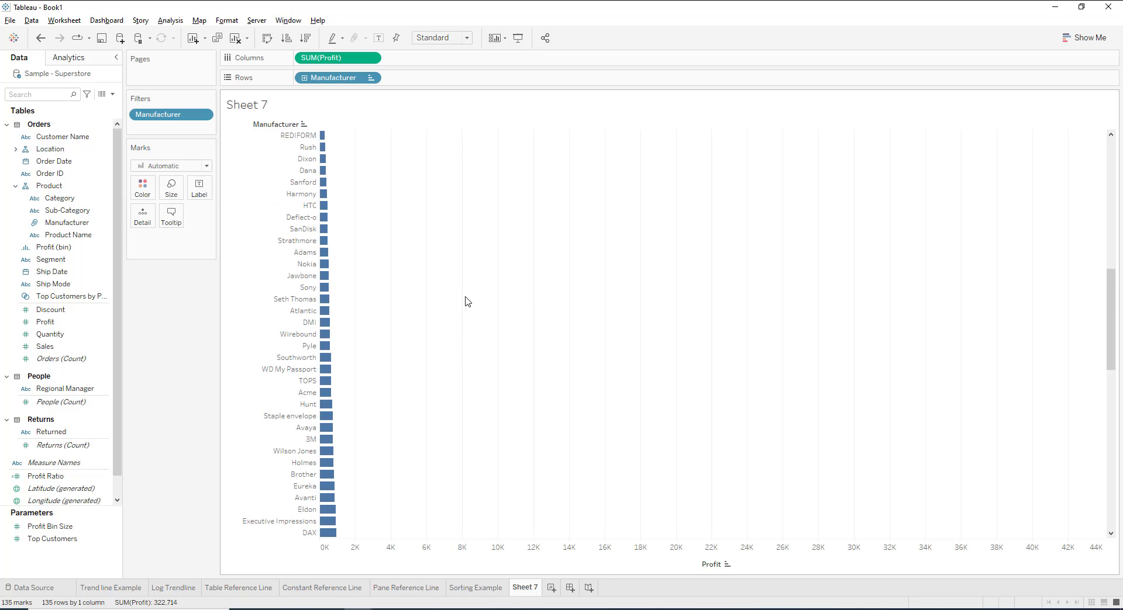
pyautogui.moveTo(1113, 413); pyautogui.dragTo(303, 147)
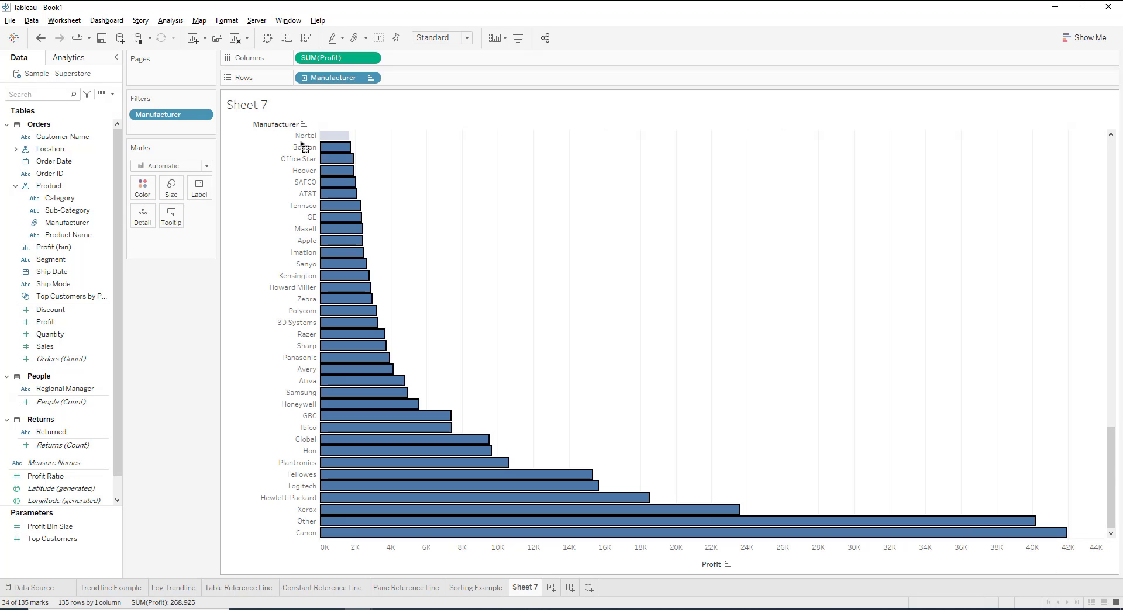
pyautogui.moveTo(339, 152)
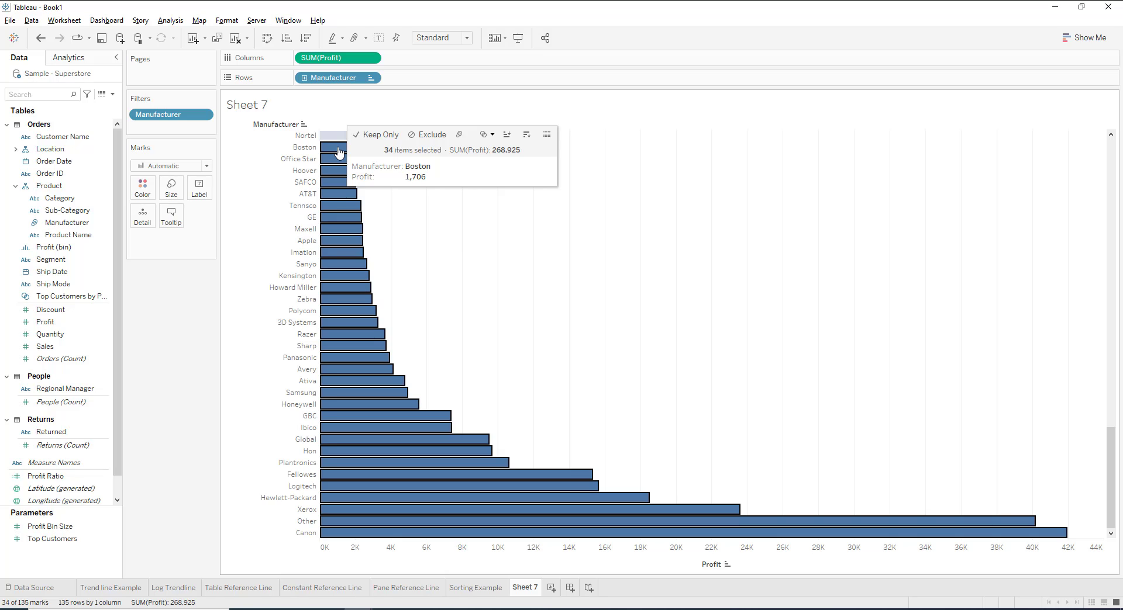
pyautogui.click(390, 140)
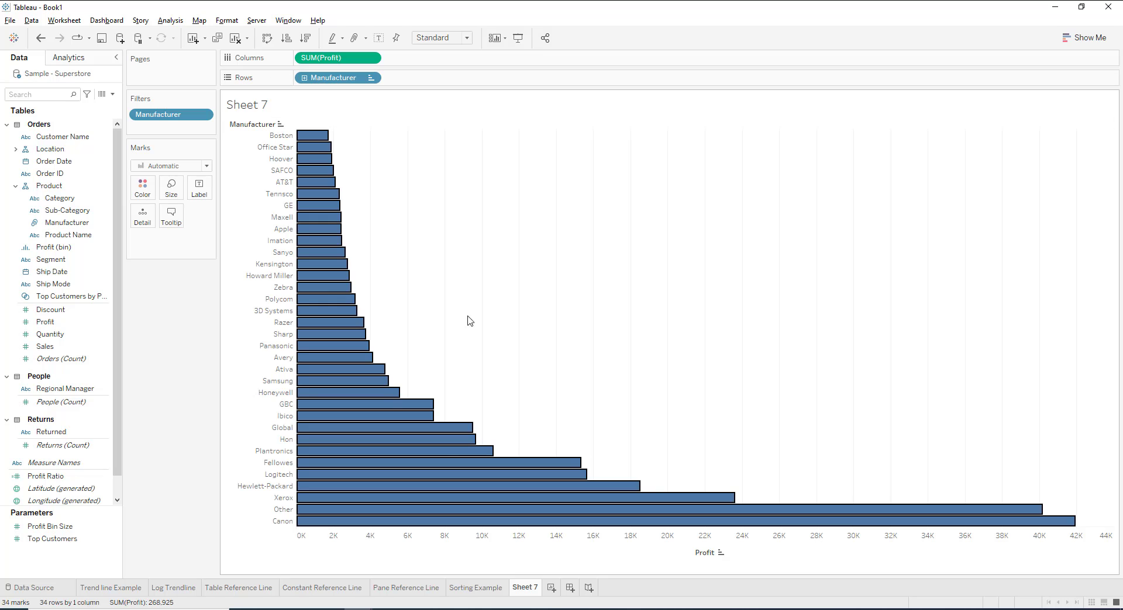
pyautogui.click(495, 239)
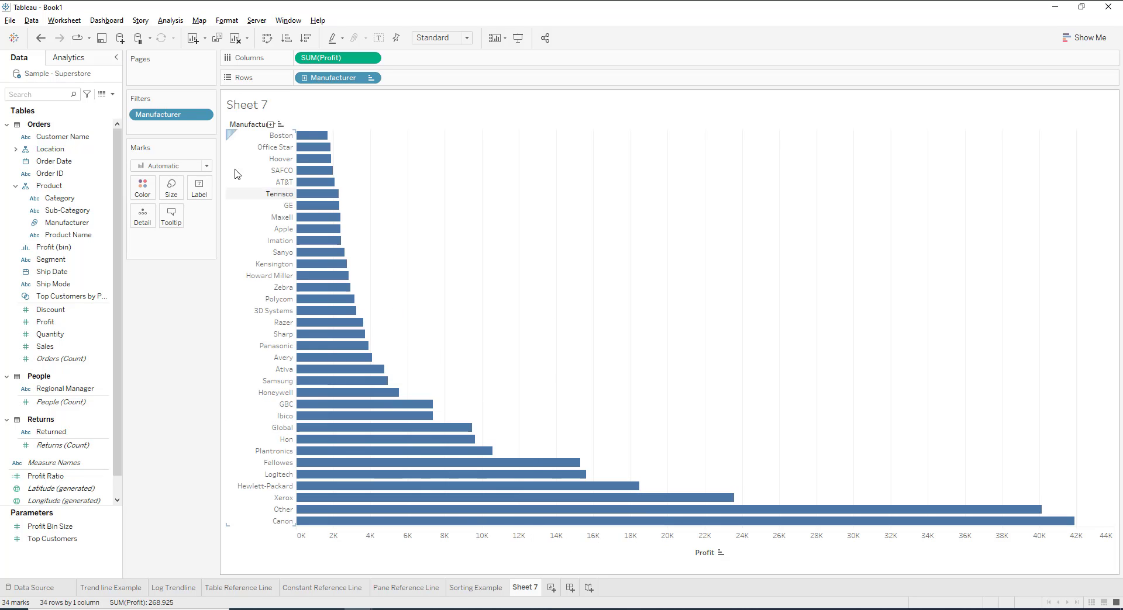
# Review which manufacturers are included in the Manufacturer filter's value list and close it without changes.
pyautogui.click(202, 115)
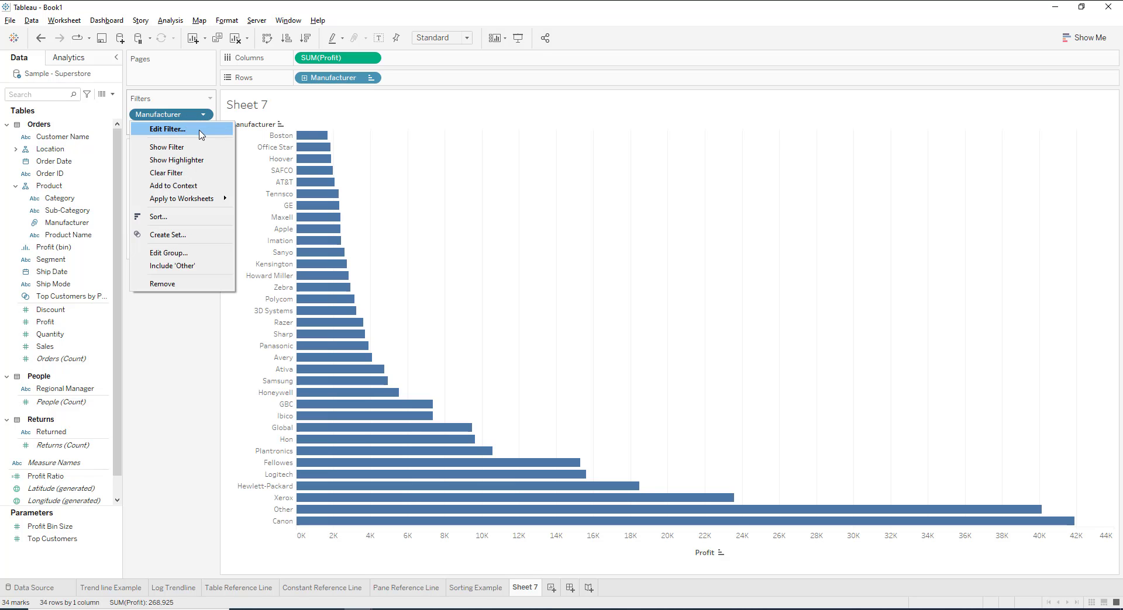
pyautogui.click(201, 134)
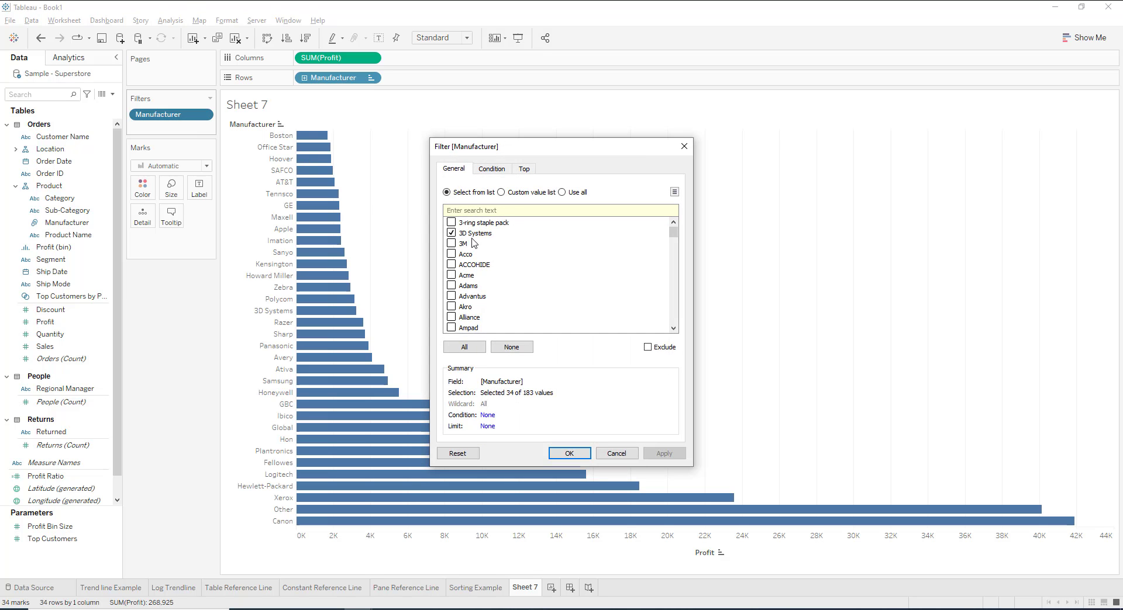
pyautogui.scroll(-4, 471, 257)
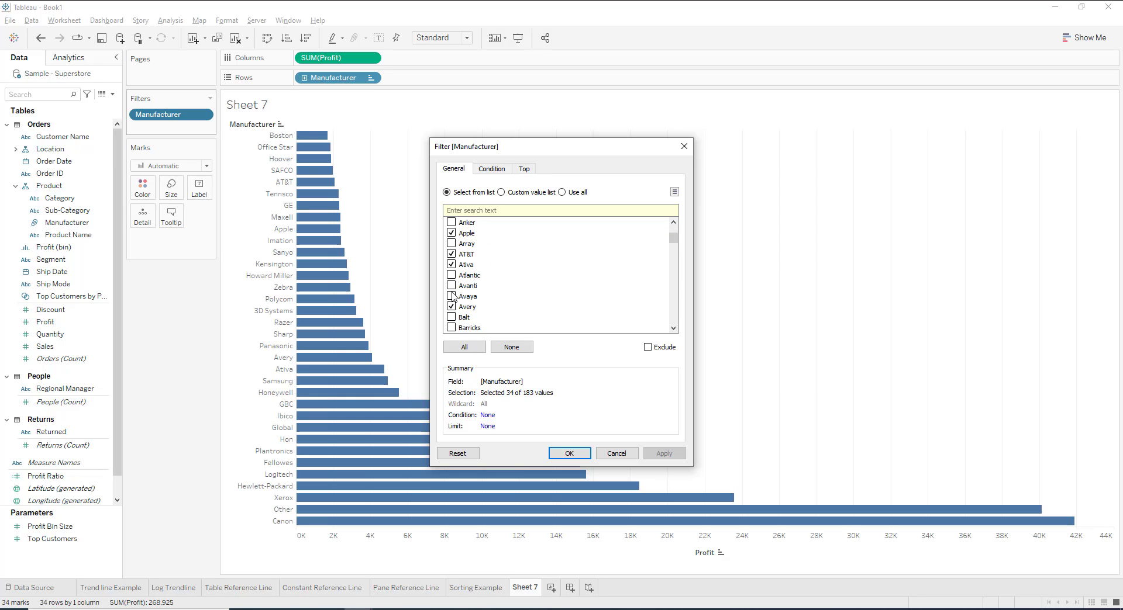
pyautogui.scroll(-6, 453, 295)
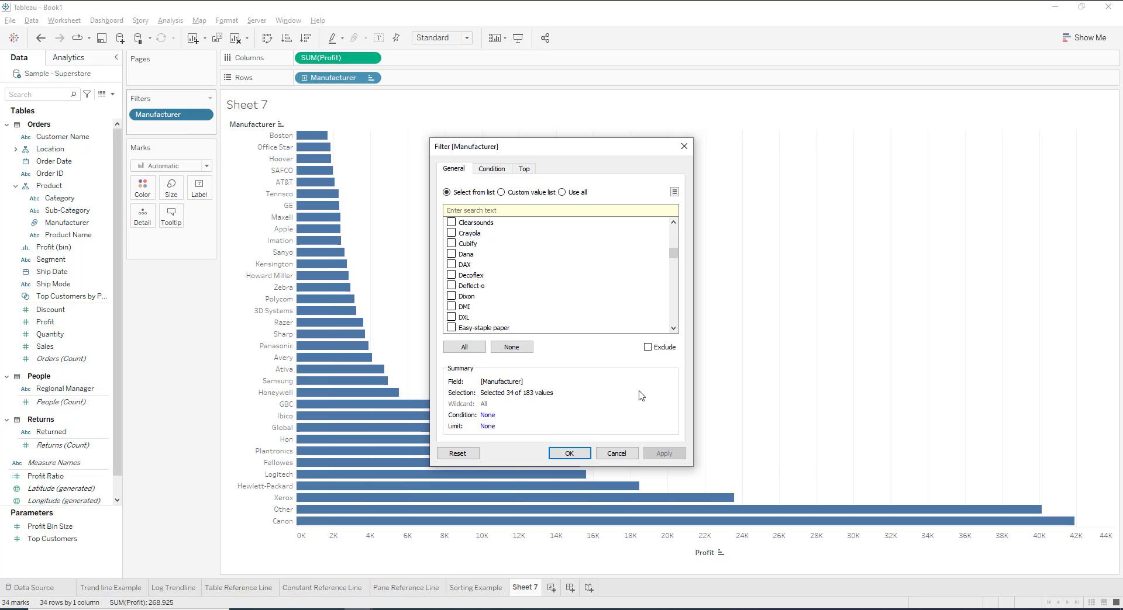
pyautogui.click(626, 454)
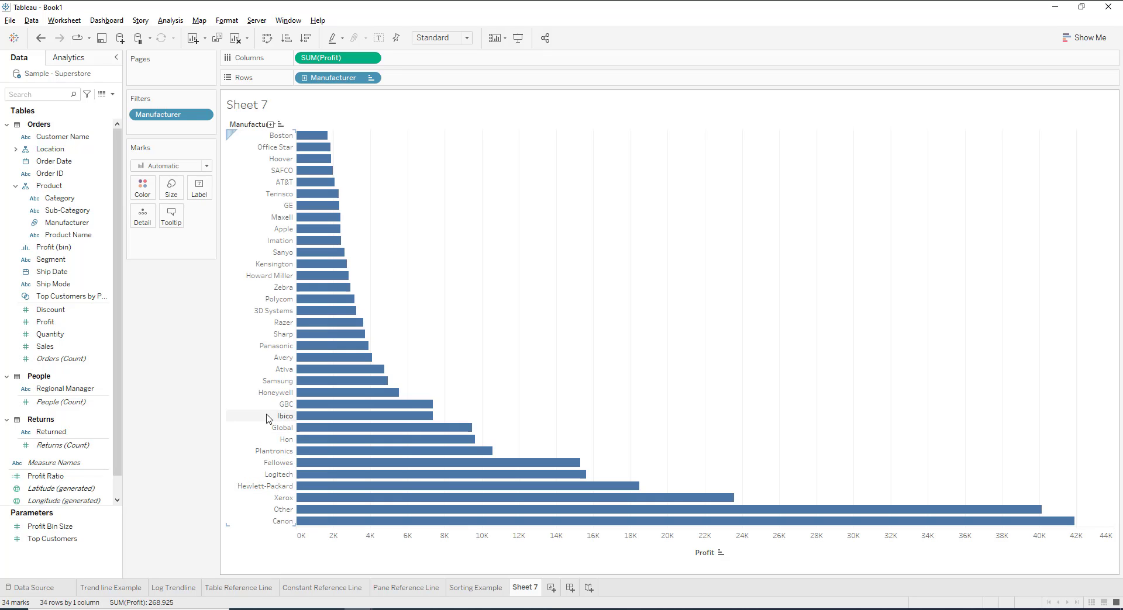
# Select the bars from Ibico through Canon and keep only those manufacturers in the chart.
pyautogui.click(246, 419)
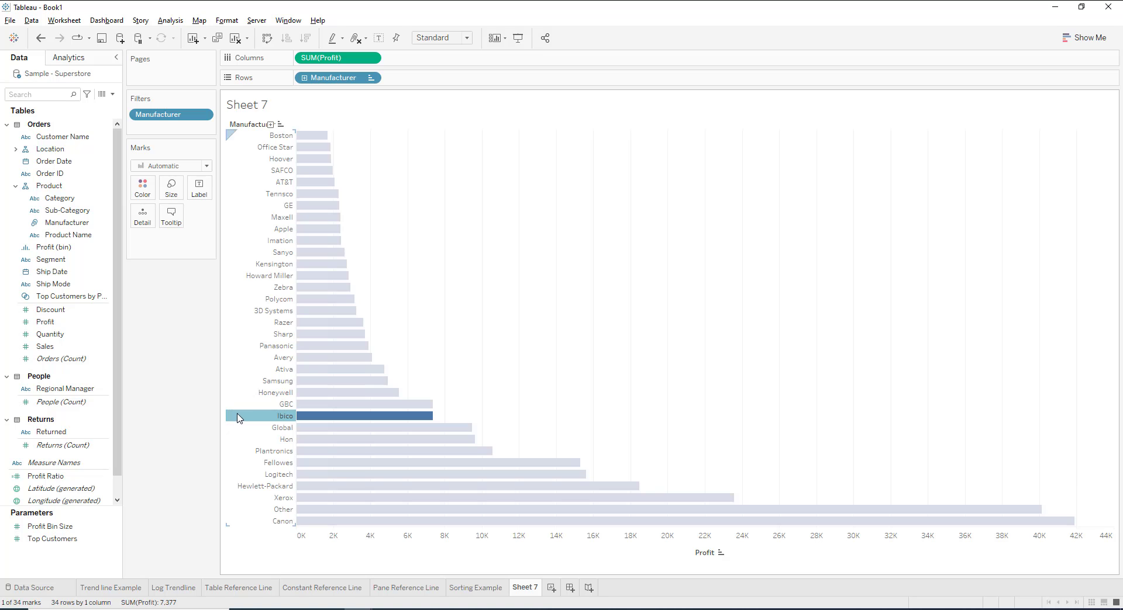
pyautogui.moveTo(475, 416); pyautogui.dragTo(245, 530)
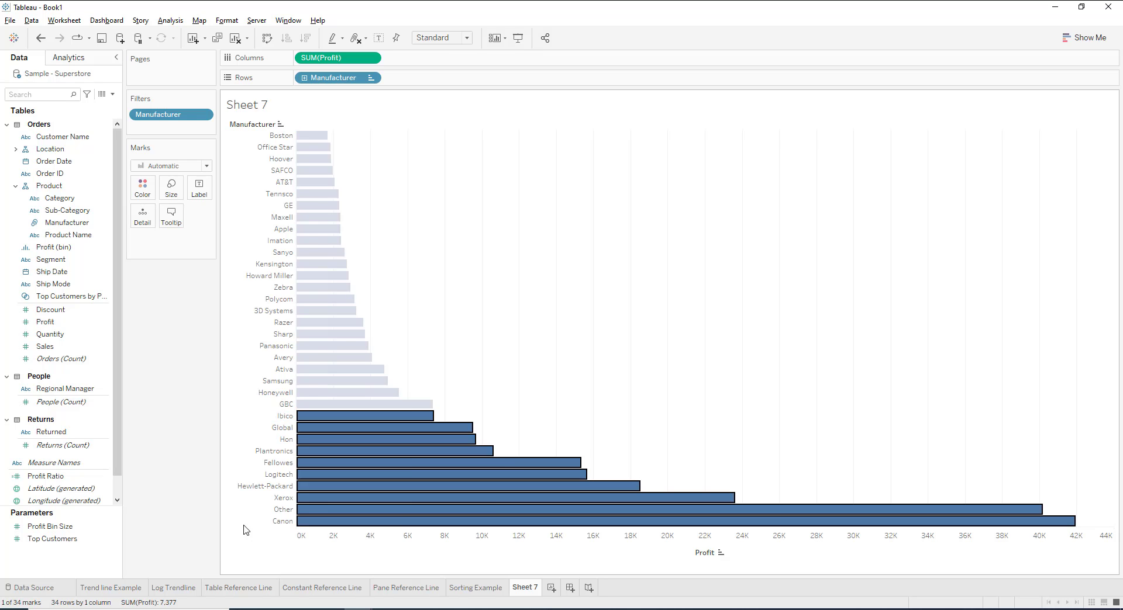
pyautogui.rightClick(380, 420)
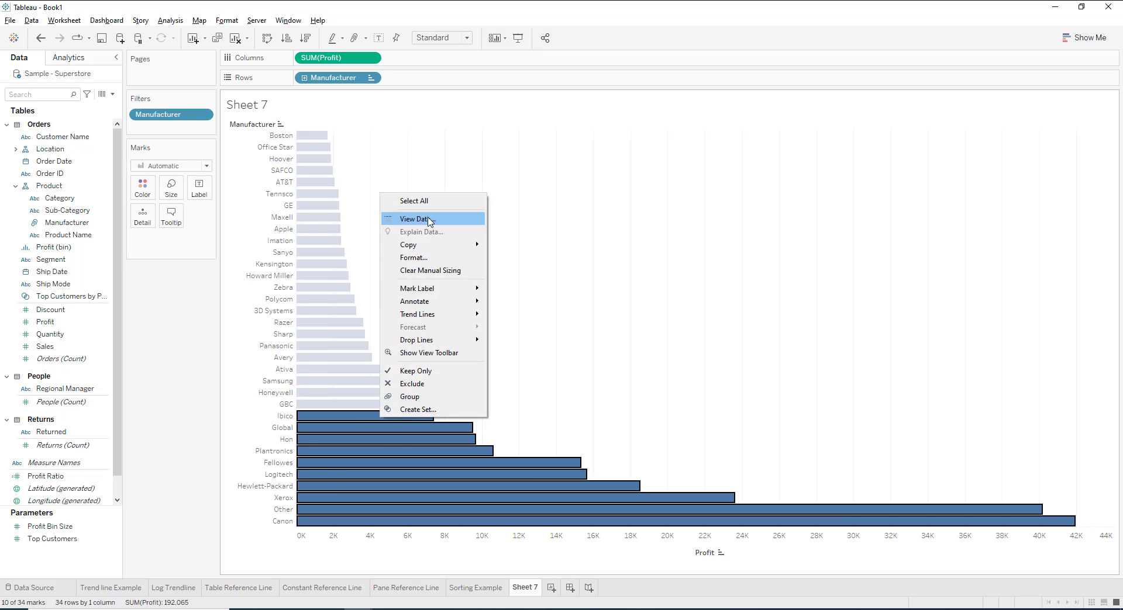
pyautogui.click(438, 373)
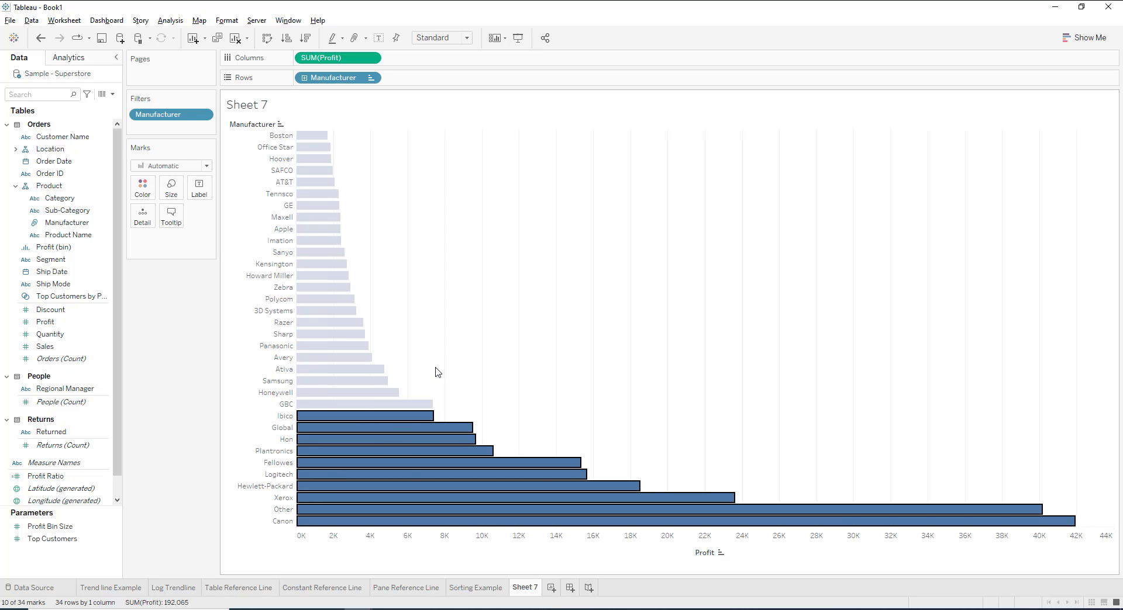
pyautogui.click(616, 372)
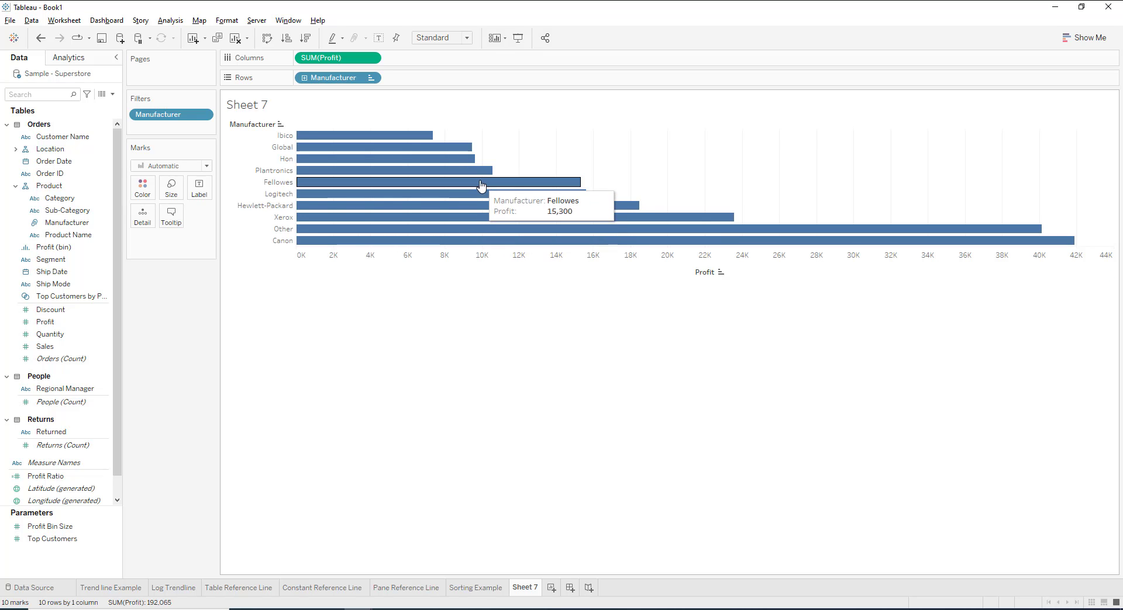
# Rename the worksheet as Keep EXCLUDE Filter.
pyautogui.rightClick(525, 587)
pyautogui.click(570, 445)
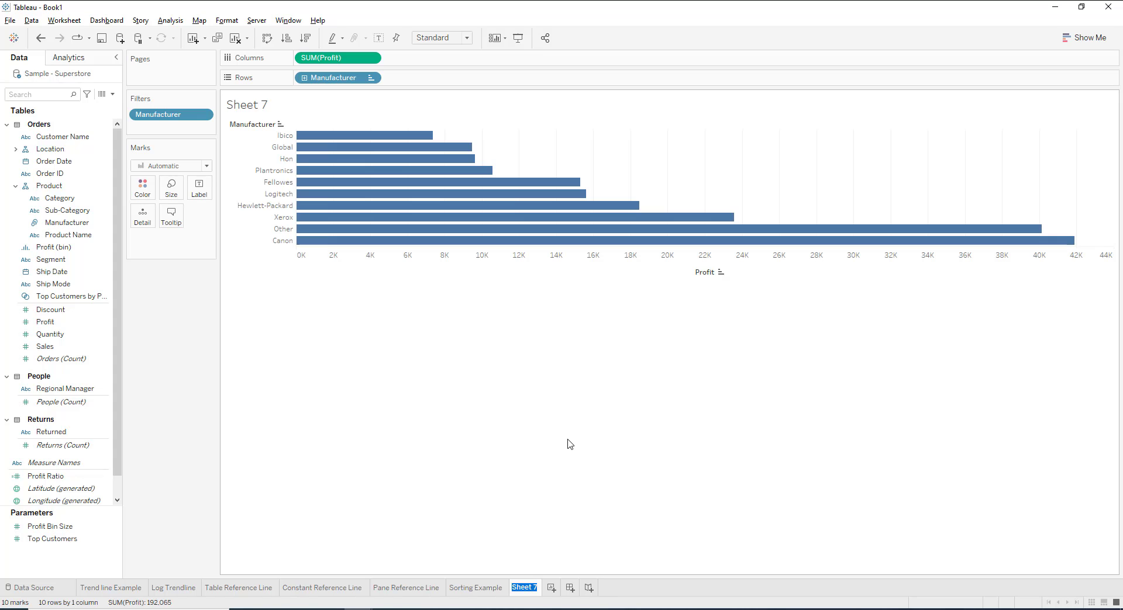
pyautogui.write('Keep EXCLU')
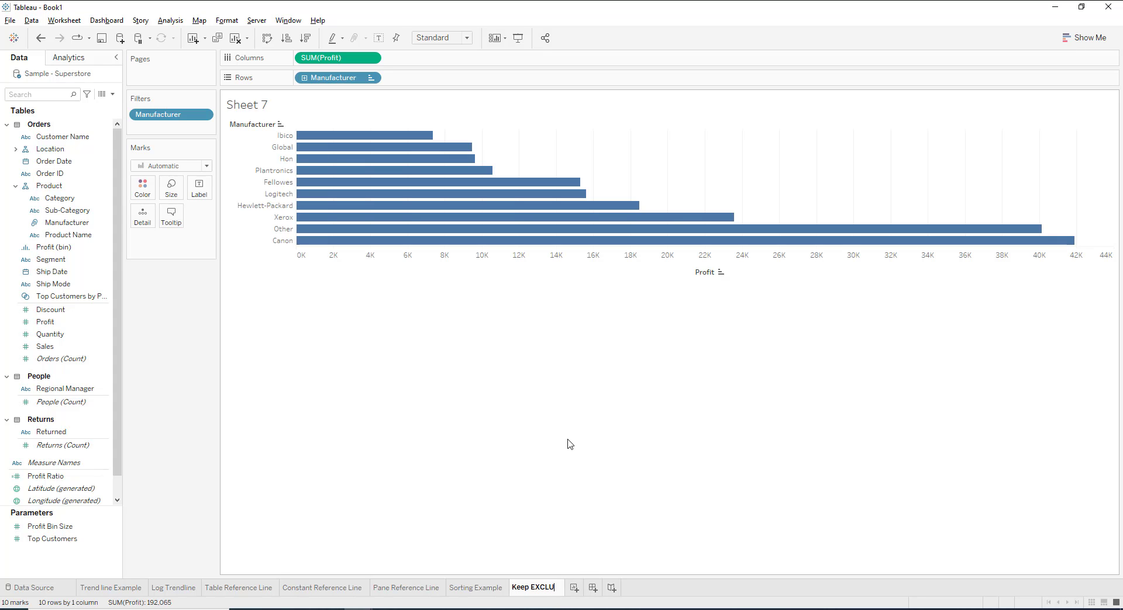
pyautogui.write('DE Filter')
pyautogui.press('Return')
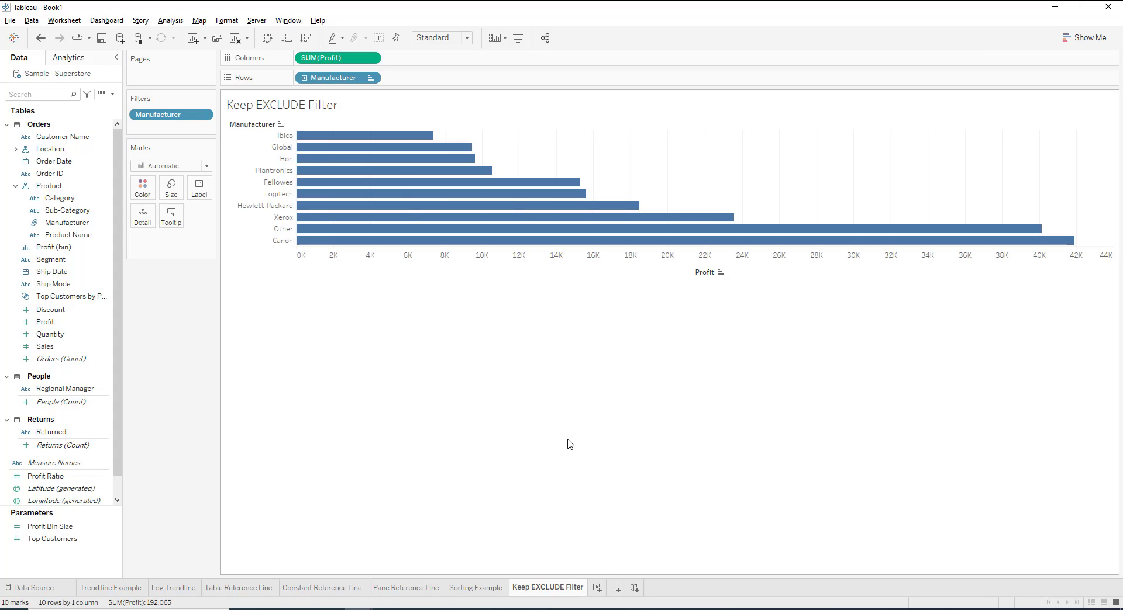
# Create a new worksheet and build a bar chart with Sub-Category and Manufacturer on Rows and Profit on Columns.
pyautogui.click(597, 588)
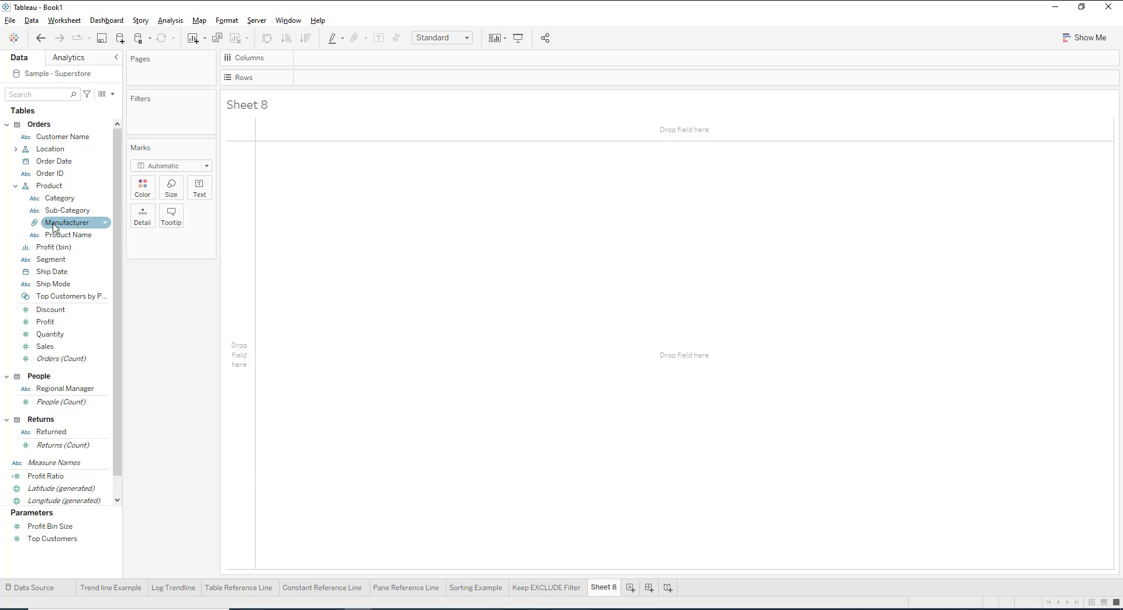
pyautogui.moveTo(66, 211); pyautogui.dragTo(419, 83)
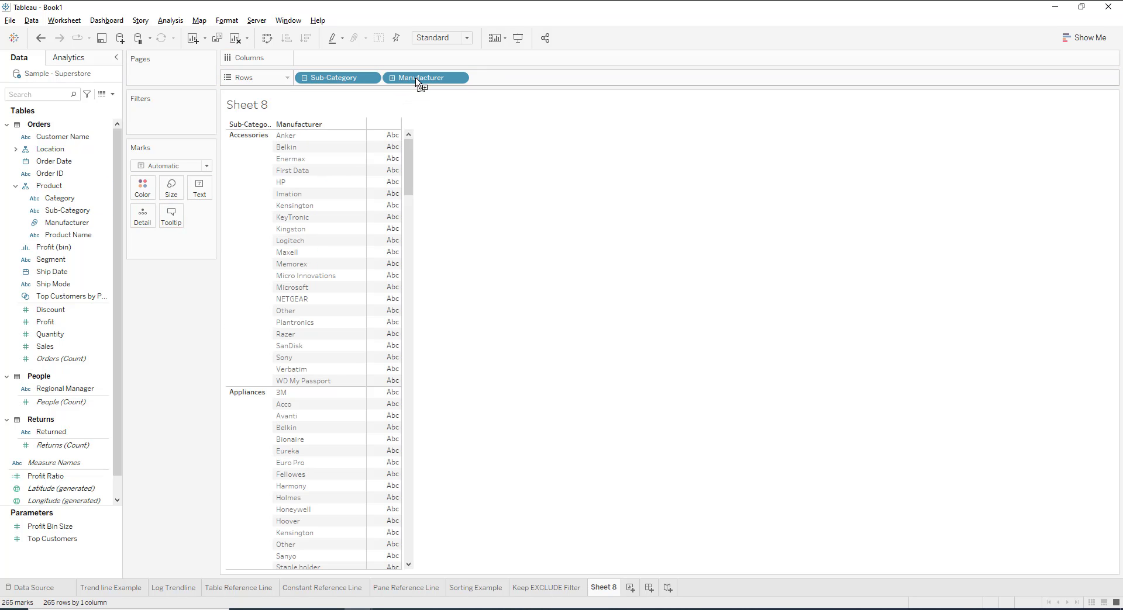
pyautogui.moveTo(46, 321); pyautogui.dragTo(317, 65)
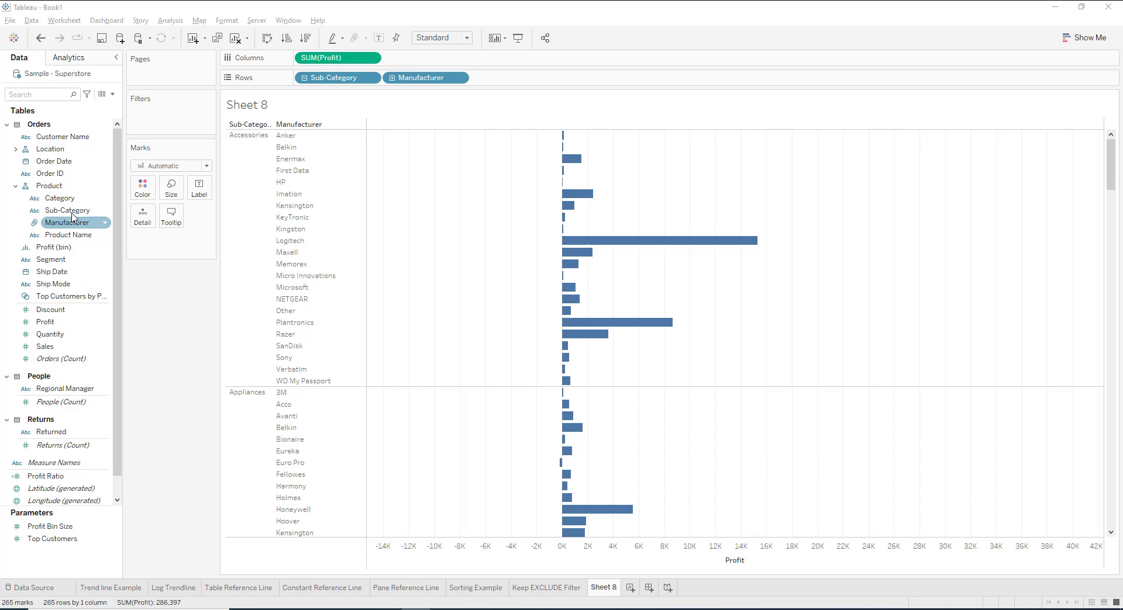
# Add Sub-Category as a filter on the new worksheet, keeping all sub-categories included.
pyautogui.moveTo(64, 215); pyautogui.dragTo(160, 118)
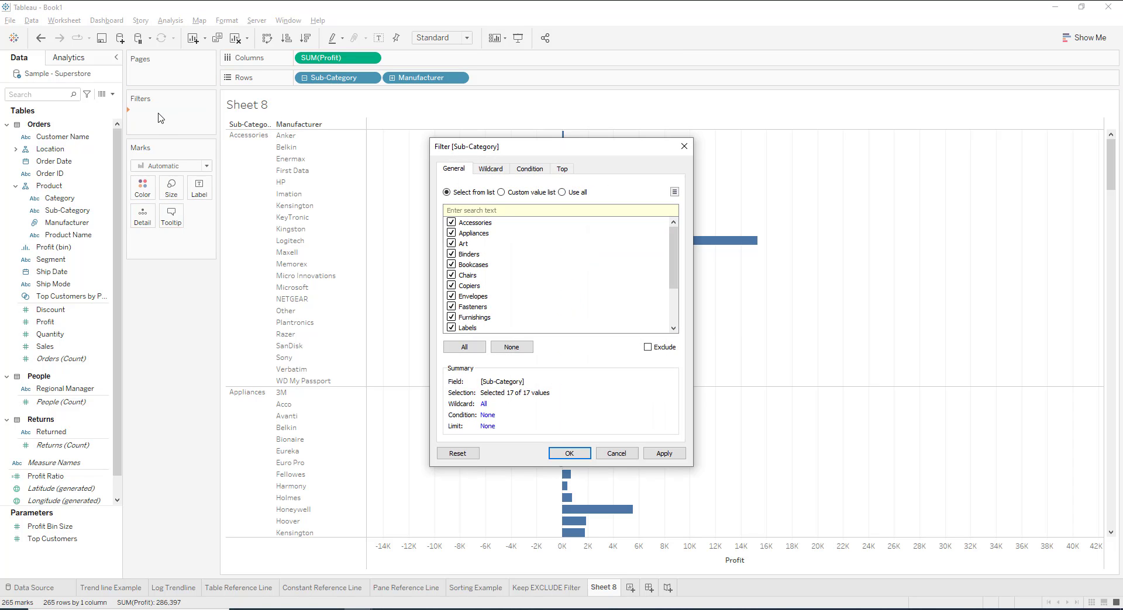
pyautogui.moveTo(507, 146); pyautogui.dragTo(551, 92)
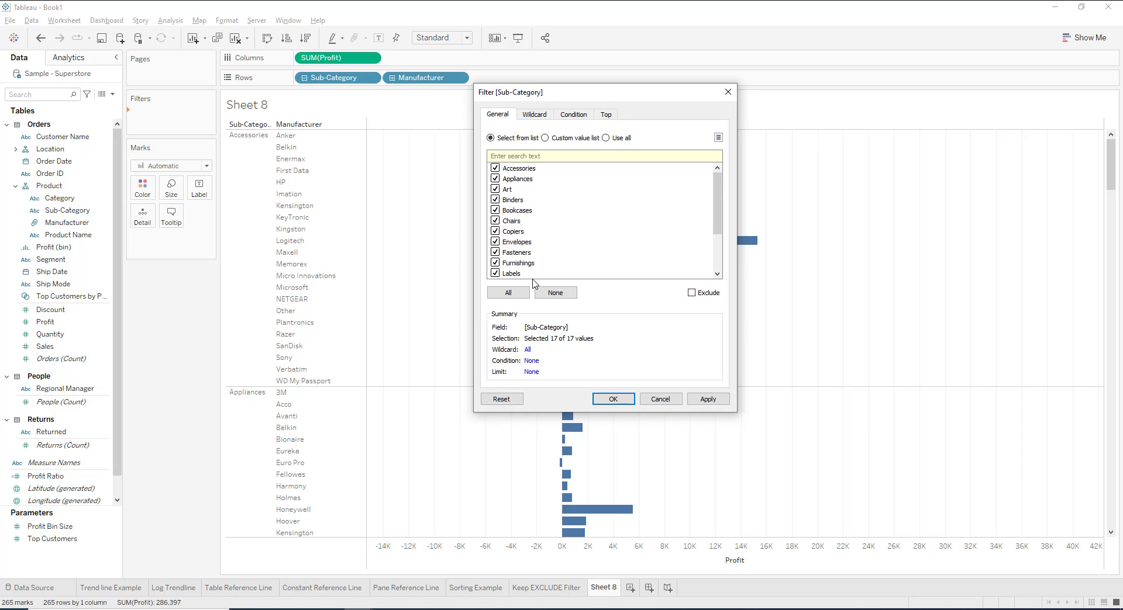
pyautogui.scroll(-2, 532, 239)
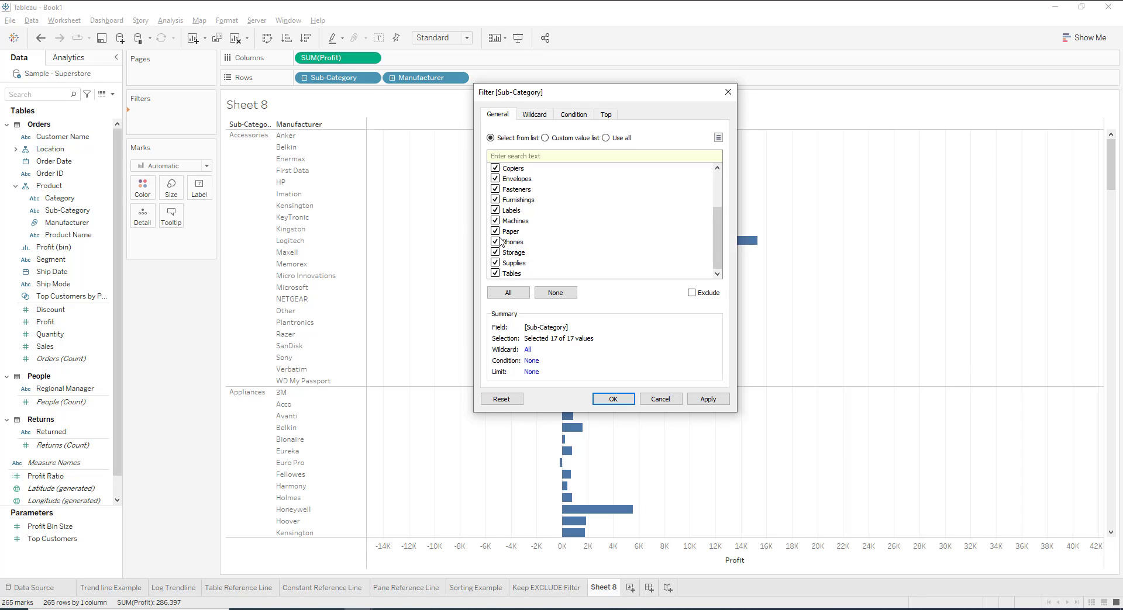
pyautogui.scroll(2, 587, 242)
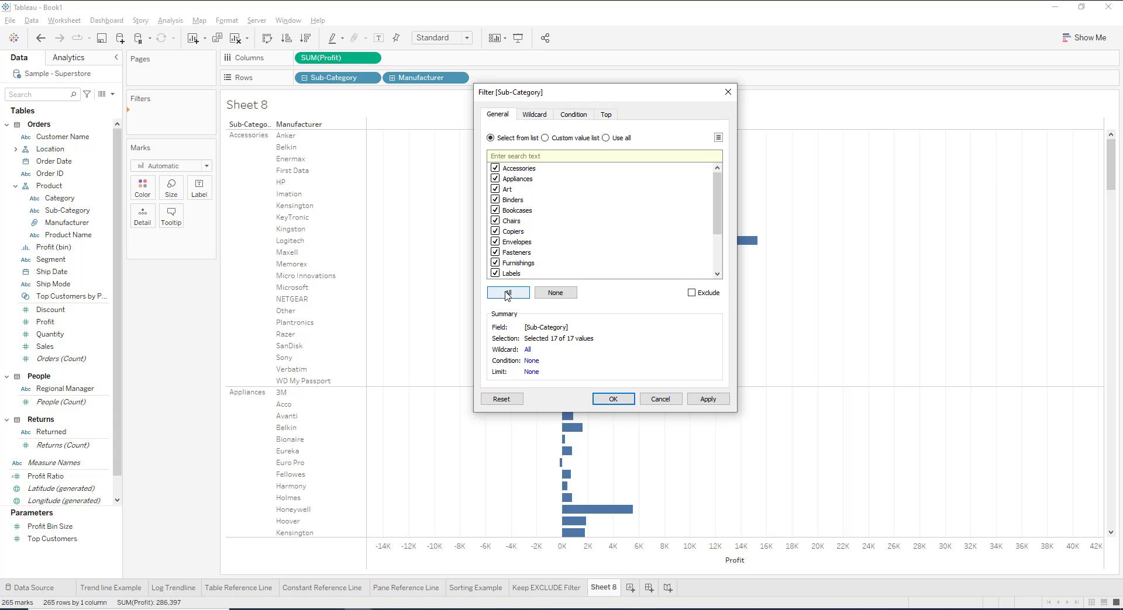
pyautogui.click(709, 400)
pyautogui.click(614, 399)
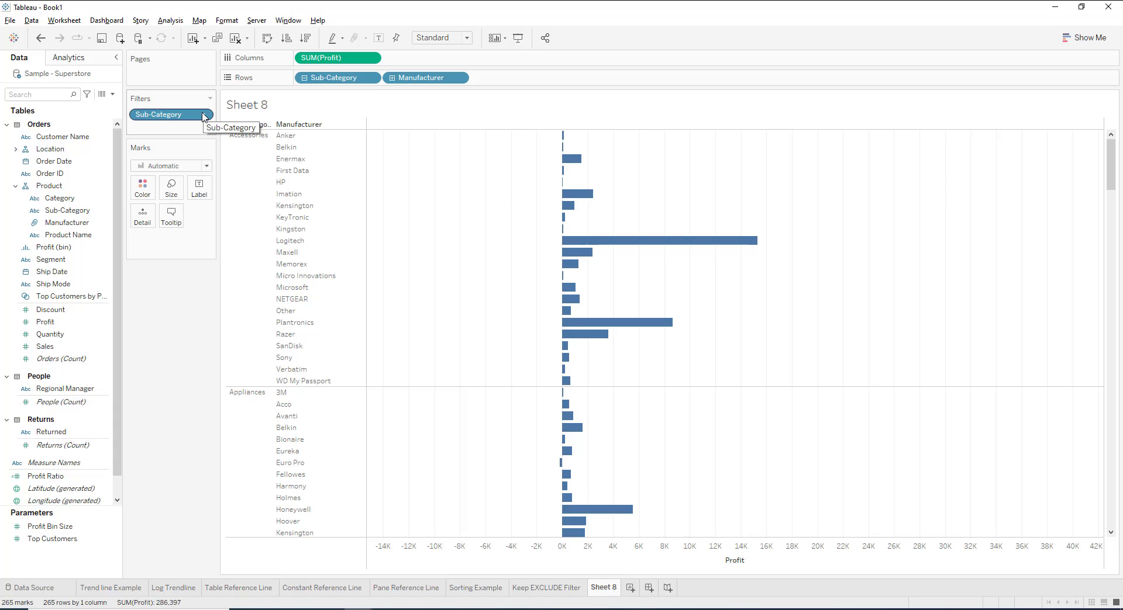
# Show the Sub-Category filter control beside the chart and switch the worksheet to presentation mode.
pyautogui.click(204, 116)
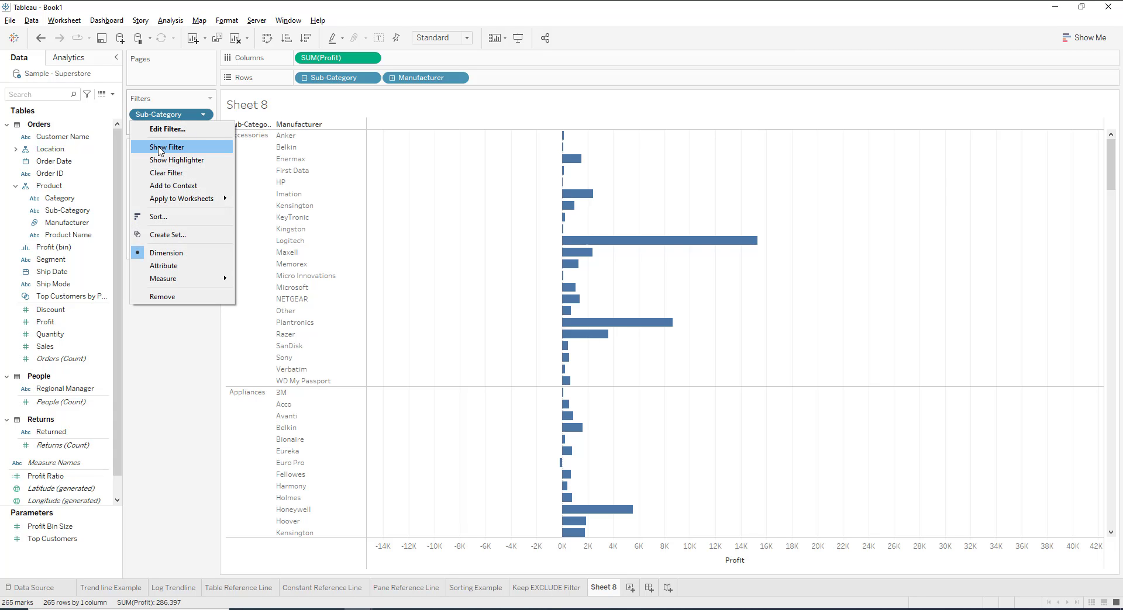
pyautogui.click(168, 149)
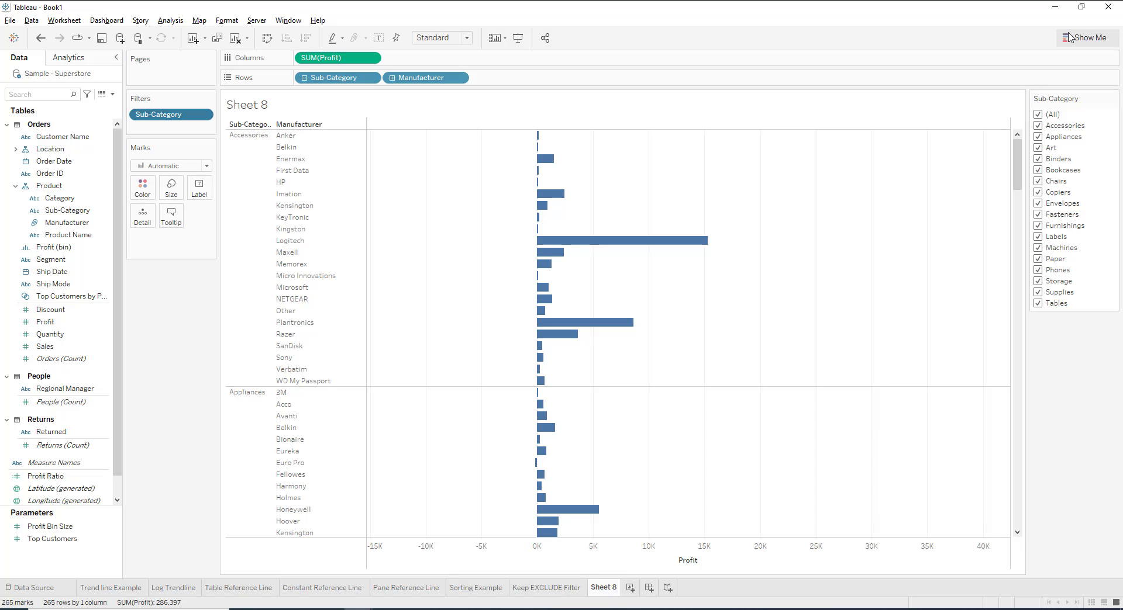
pyautogui.click(517, 41)
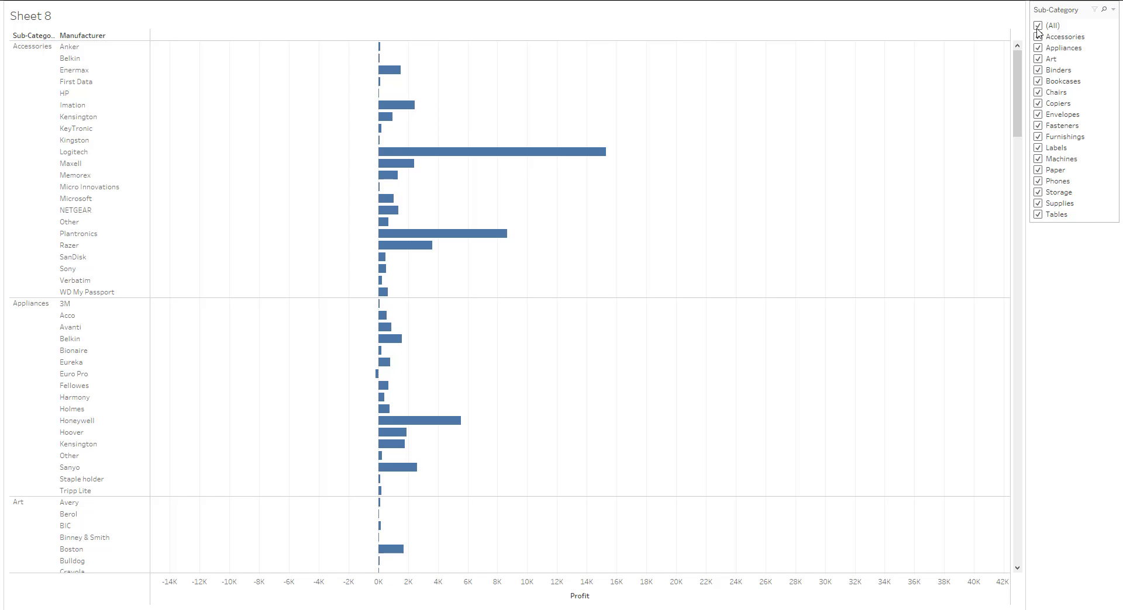
# Try filtering the chart to Accessories, Appliances, Art and Bookcases, drop Appliances, and include all sub-categories again.
pyautogui.click(1038, 26)
pyautogui.click(1038, 37)
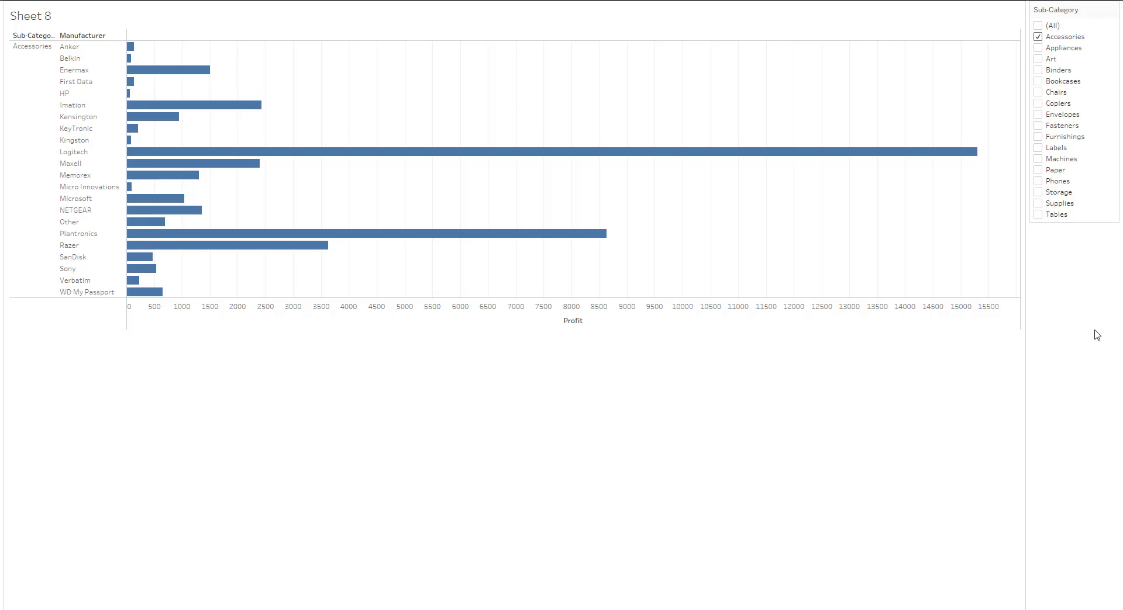
pyautogui.click(1040, 51)
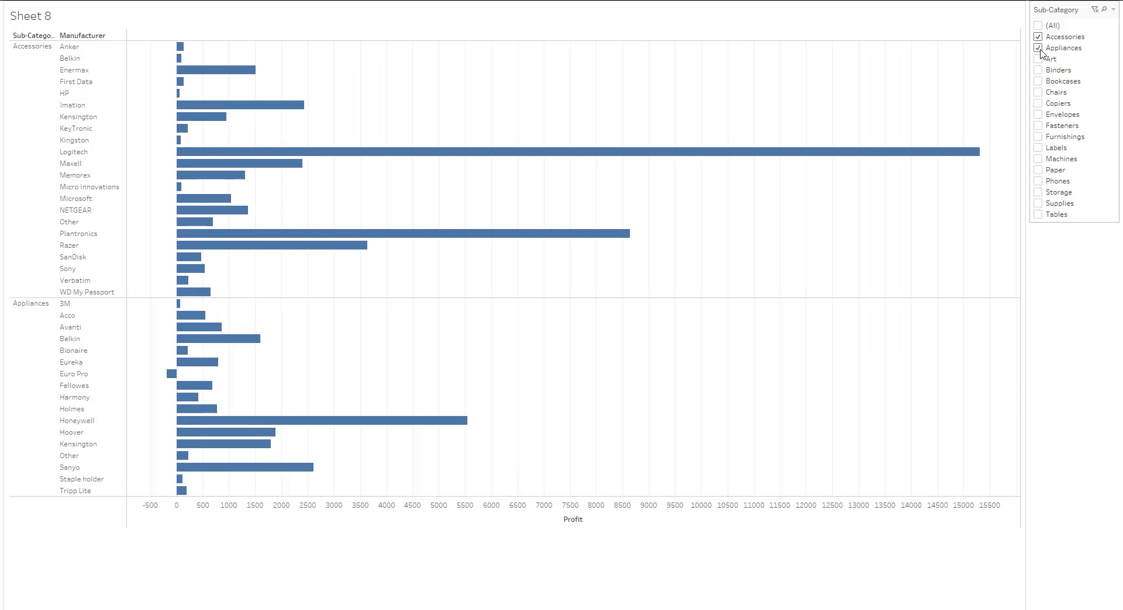
pyautogui.click(1038, 59)
pyautogui.click(1038, 81)
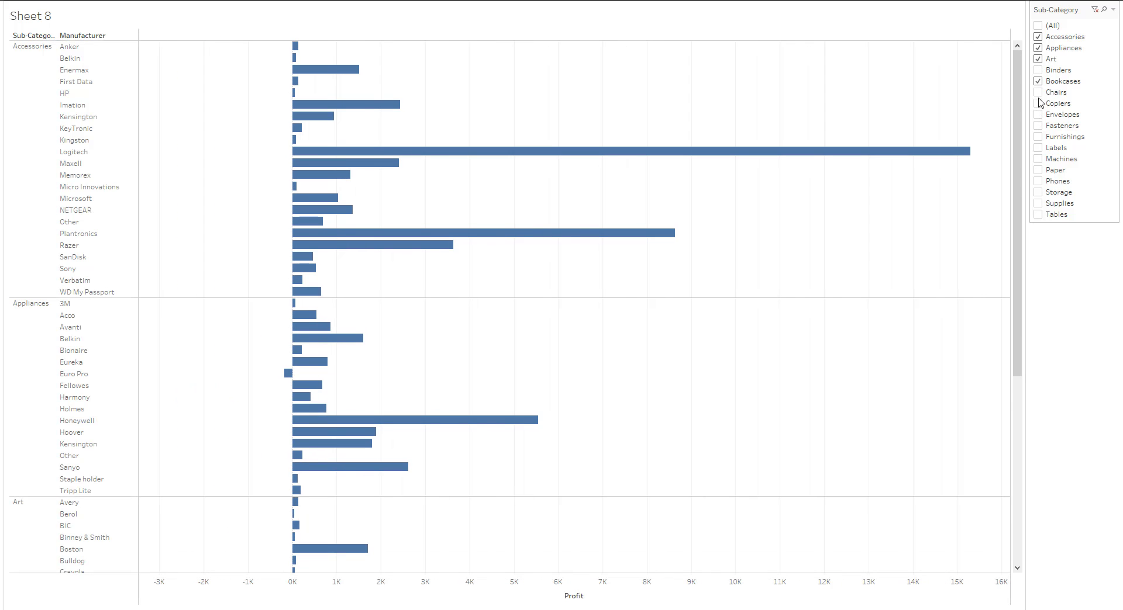
pyautogui.click(1039, 48)
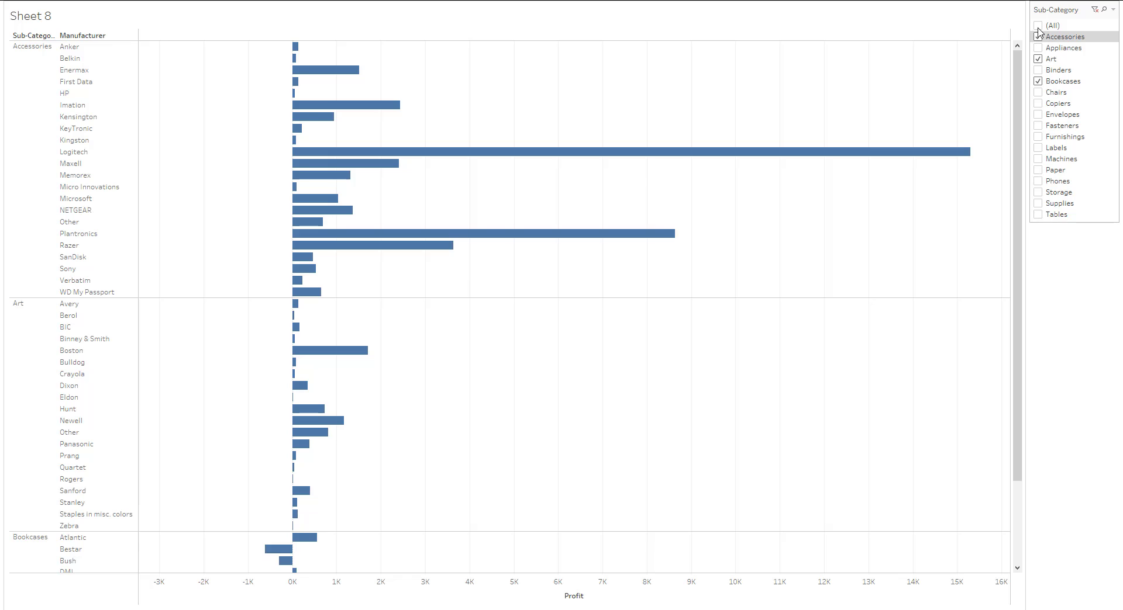
pyautogui.click(1038, 26)
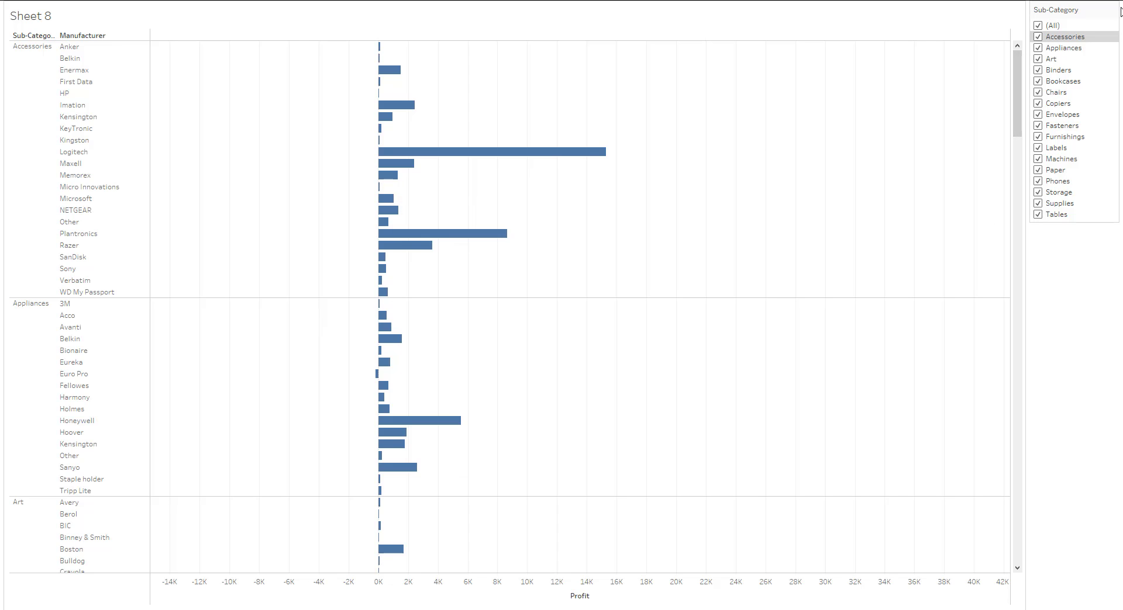
# Exit presentation mode and change the Sub-Category filter control to a single-value list.
pyautogui.press('Escape')
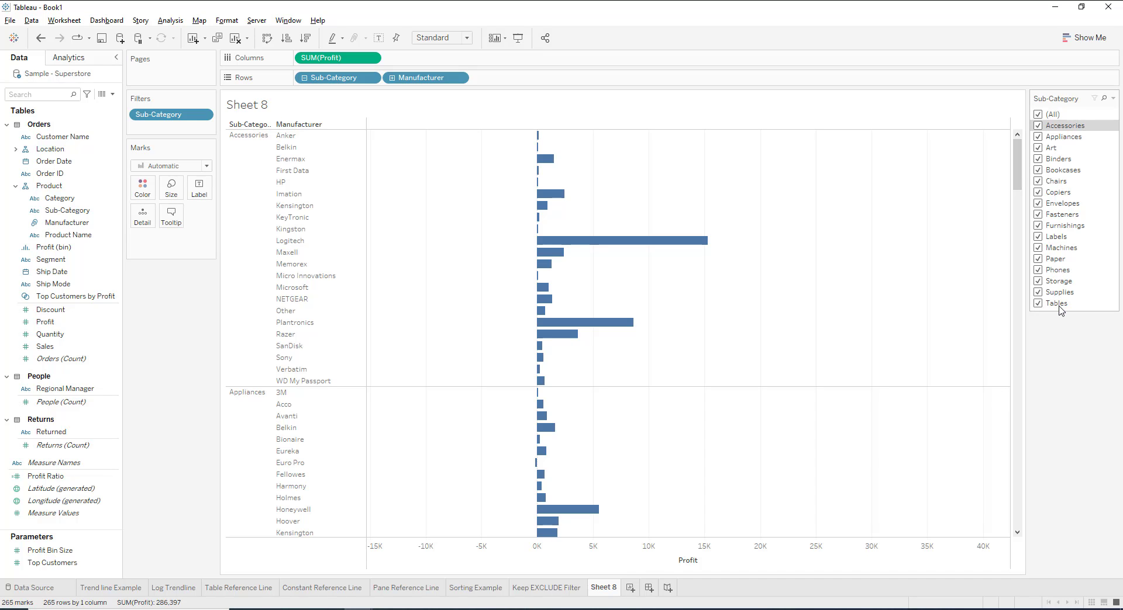
pyautogui.click(1113, 99)
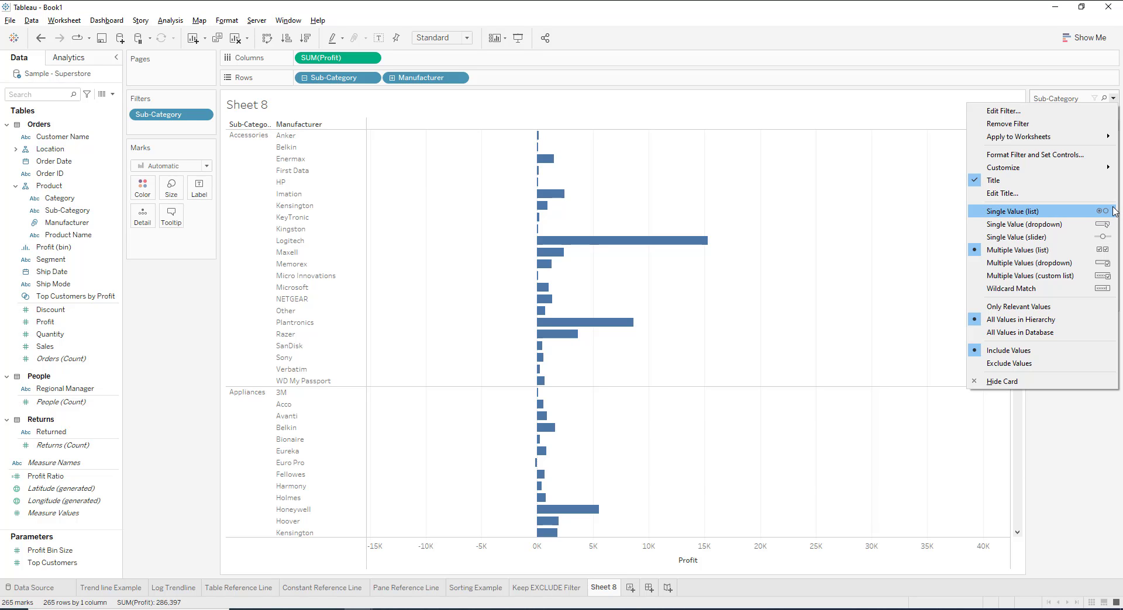
pyautogui.click(1038, 216)
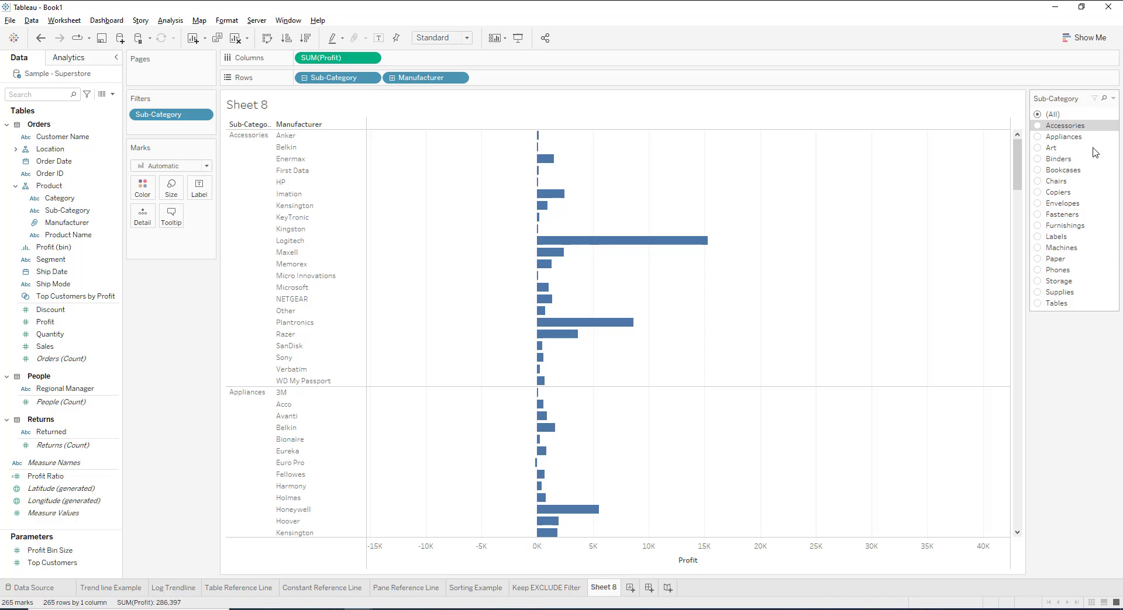
# Change the Sub-Category filter control to a single-value dropdown and filter the chart to Accessories, followed by Appliances.
pyautogui.click(1113, 98)
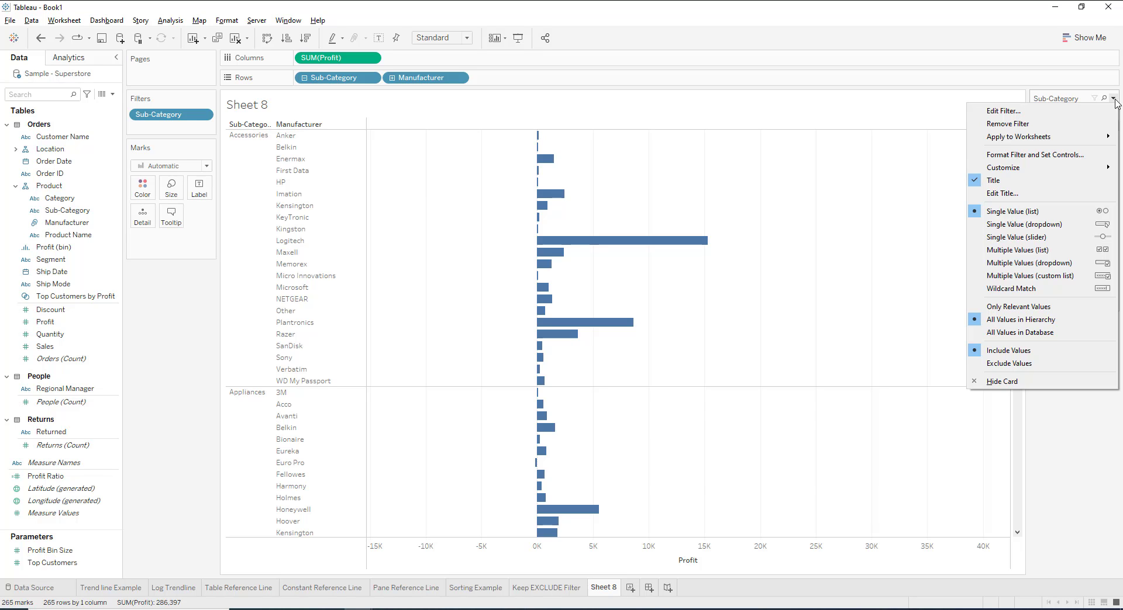
pyautogui.click(1035, 228)
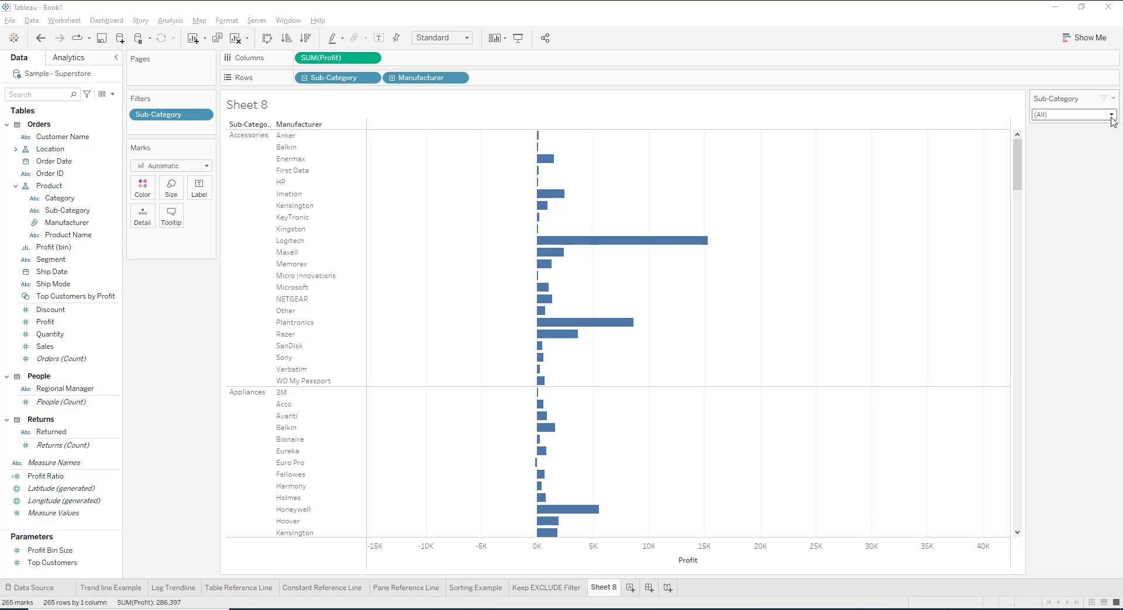
pyautogui.click(1111, 115)
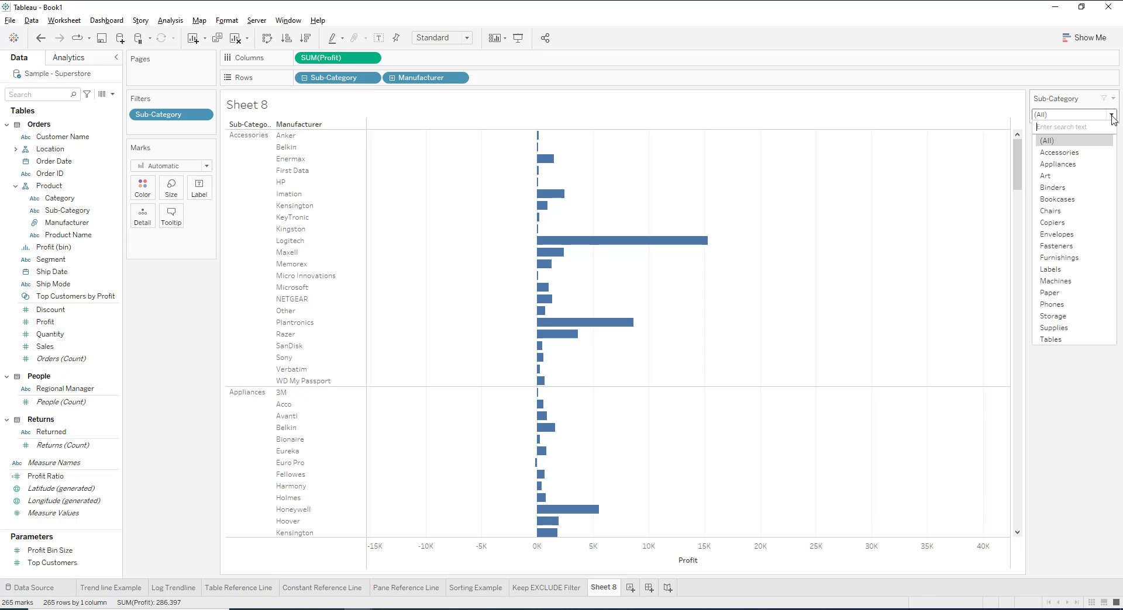
pyautogui.click(1070, 153)
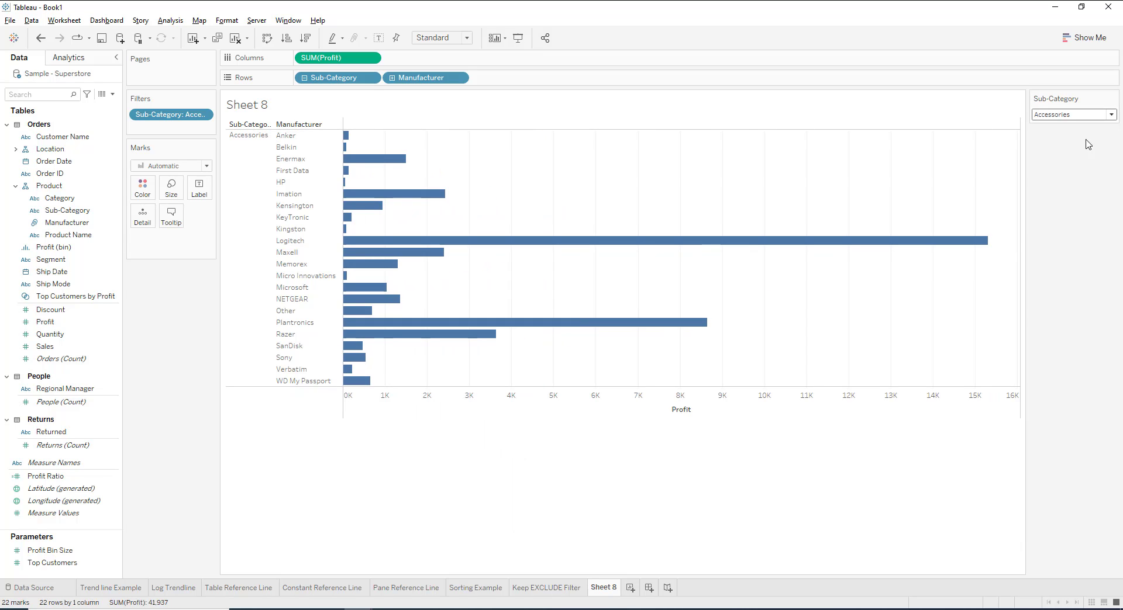
pyautogui.click(1111, 115)
pyautogui.click(1080, 166)
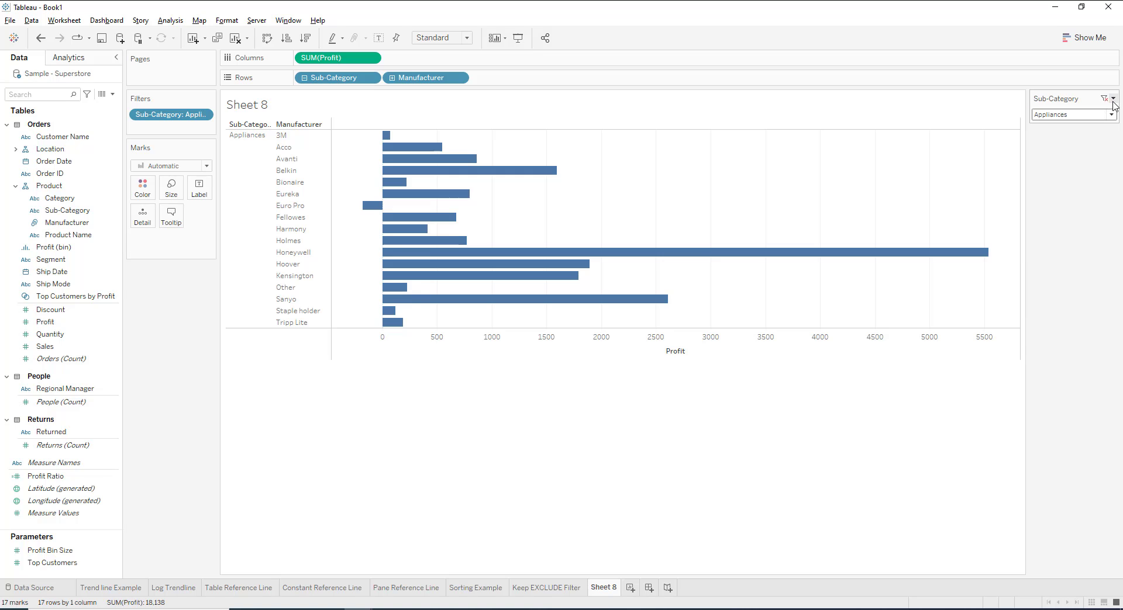
# Change the Sub-Category filter to a single-value slider, advance it from Art through Copiers, try Furnishings, and set it to Fasteners.
pyautogui.click(1113, 99)
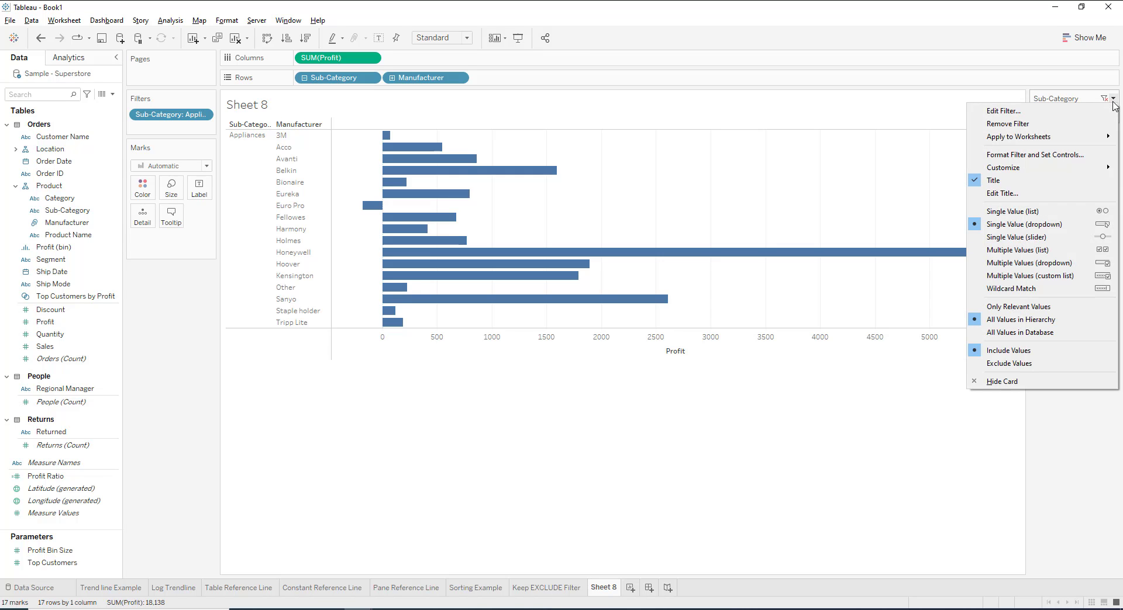
pyautogui.click(1021, 242)
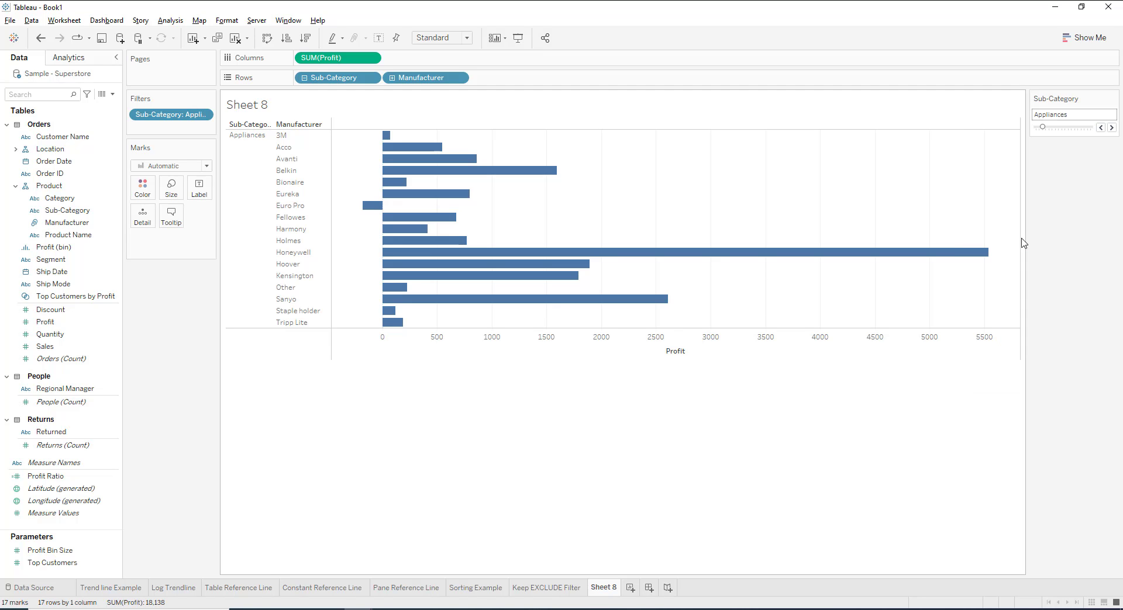
pyautogui.click(1111, 127)
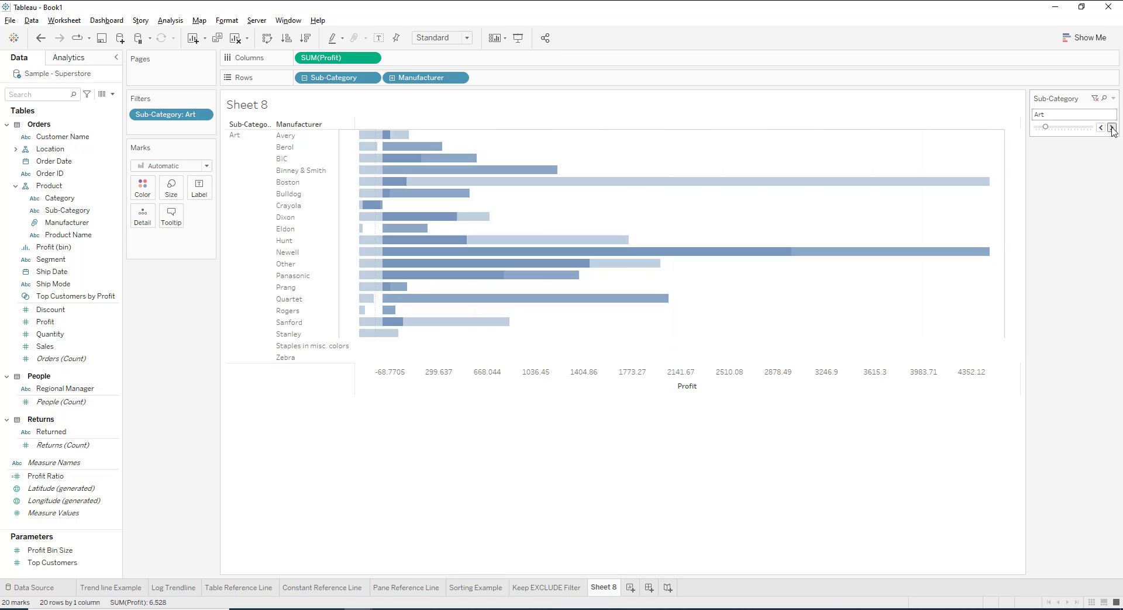
pyautogui.click(1111, 127)
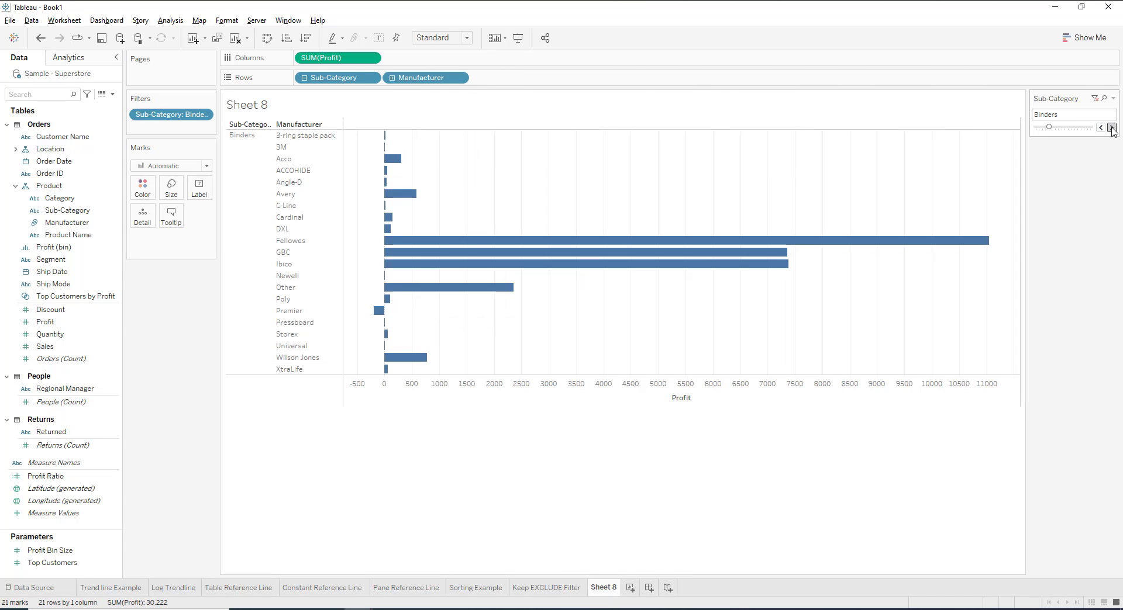
pyautogui.click(1111, 128)
pyautogui.click(1111, 127)
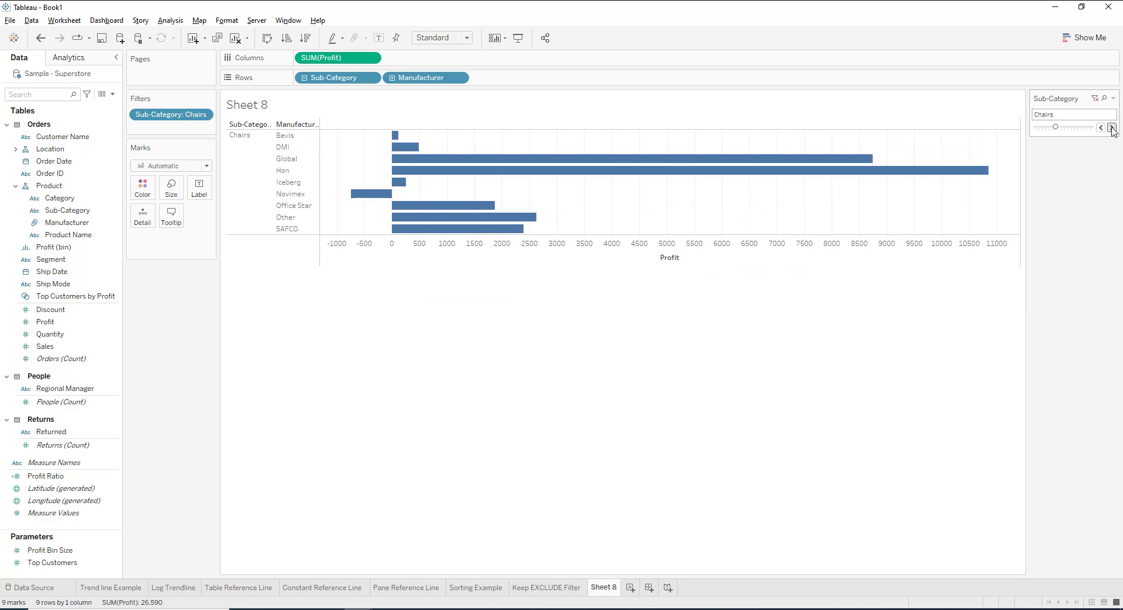
pyautogui.click(1111, 127)
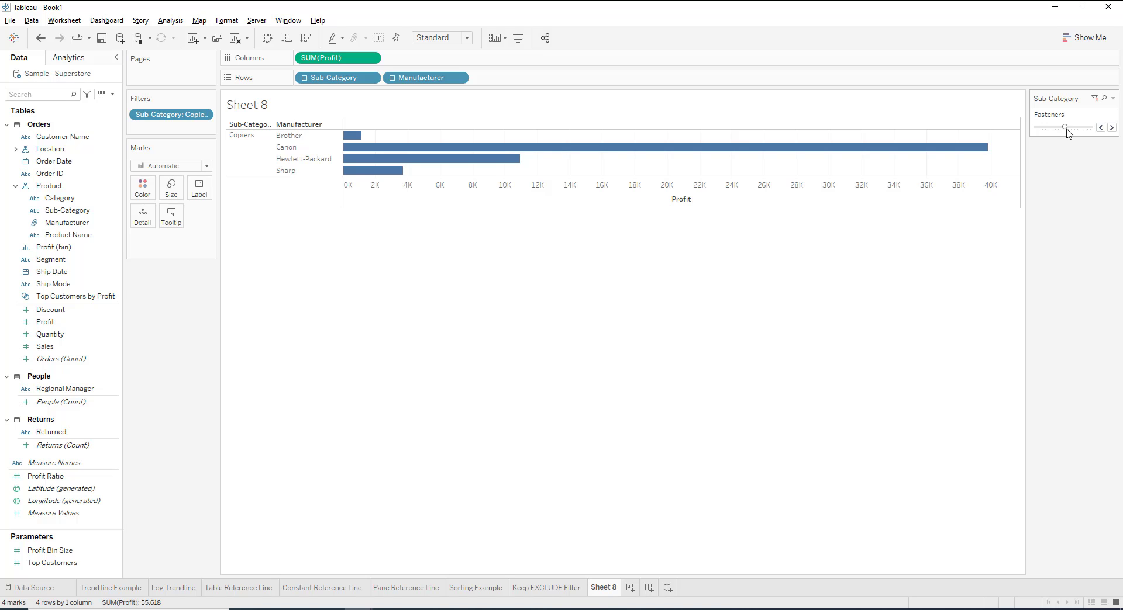
pyautogui.click(1067, 130)
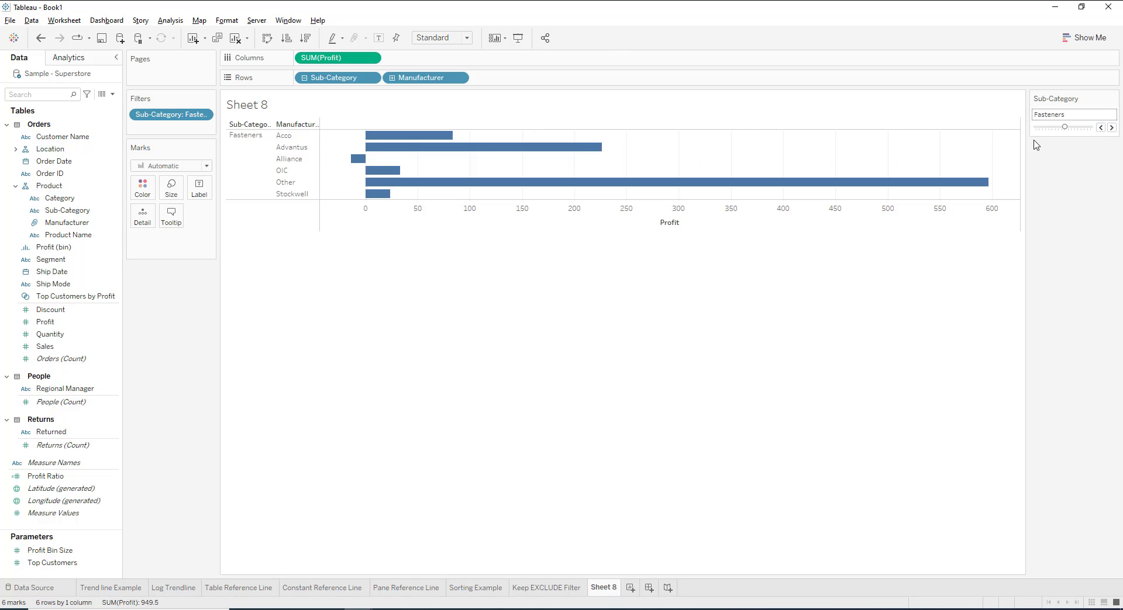
pyautogui.click(1063, 128)
pyautogui.moveTo(1063, 132); pyautogui.dragTo(1065, 129)
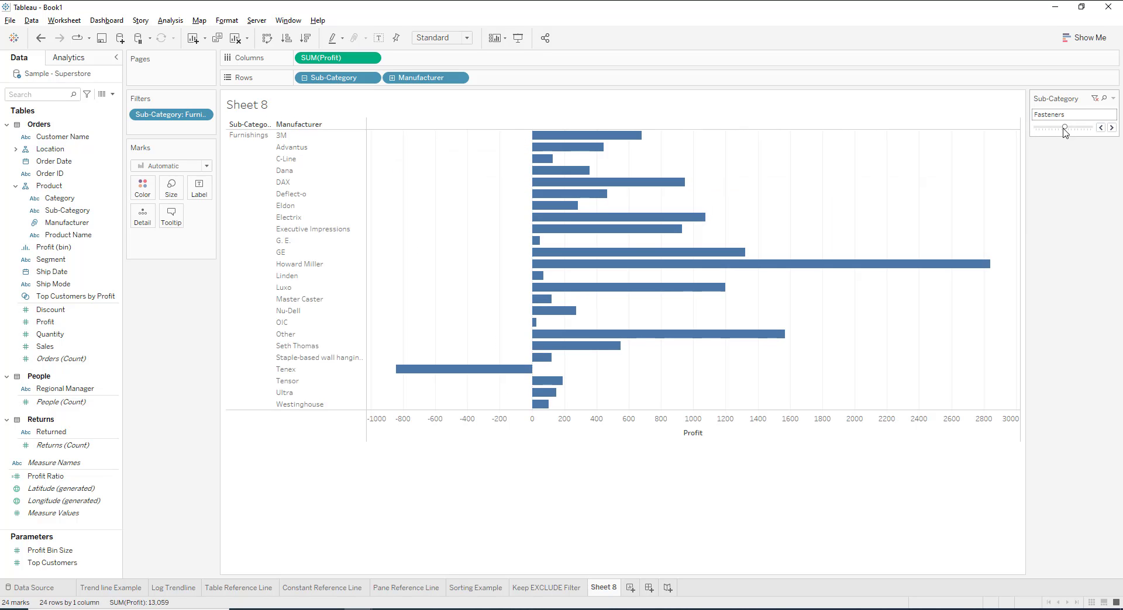
# Change the Sub-Category filter to a multiple-values list and include Chairs and Furnishings along with Fasteners.
pyautogui.click(1113, 98)
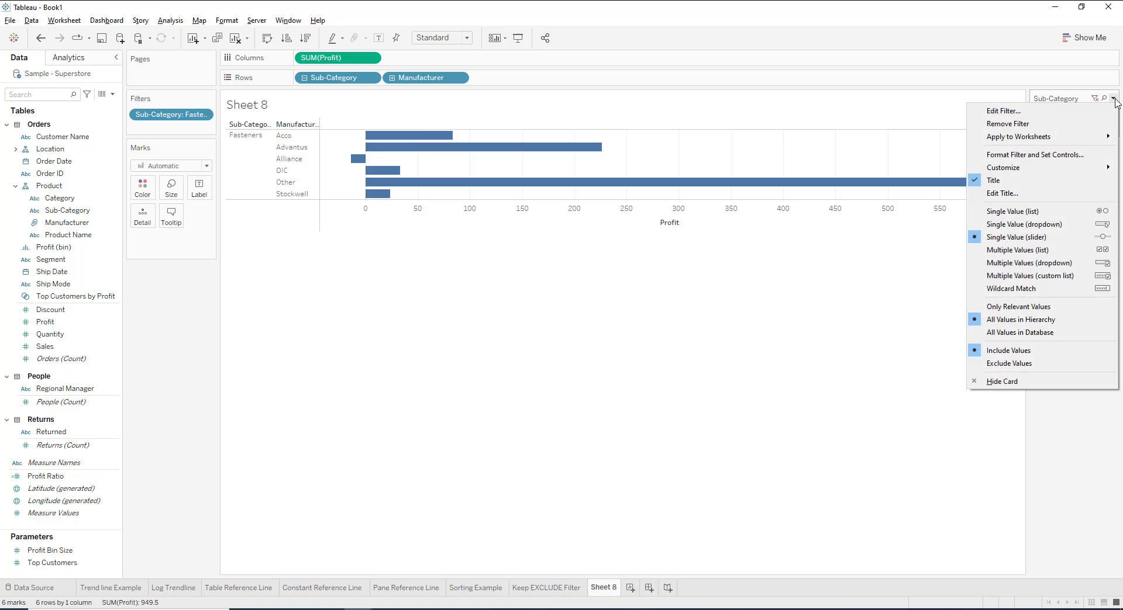
pyautogui.click(1031, 251)
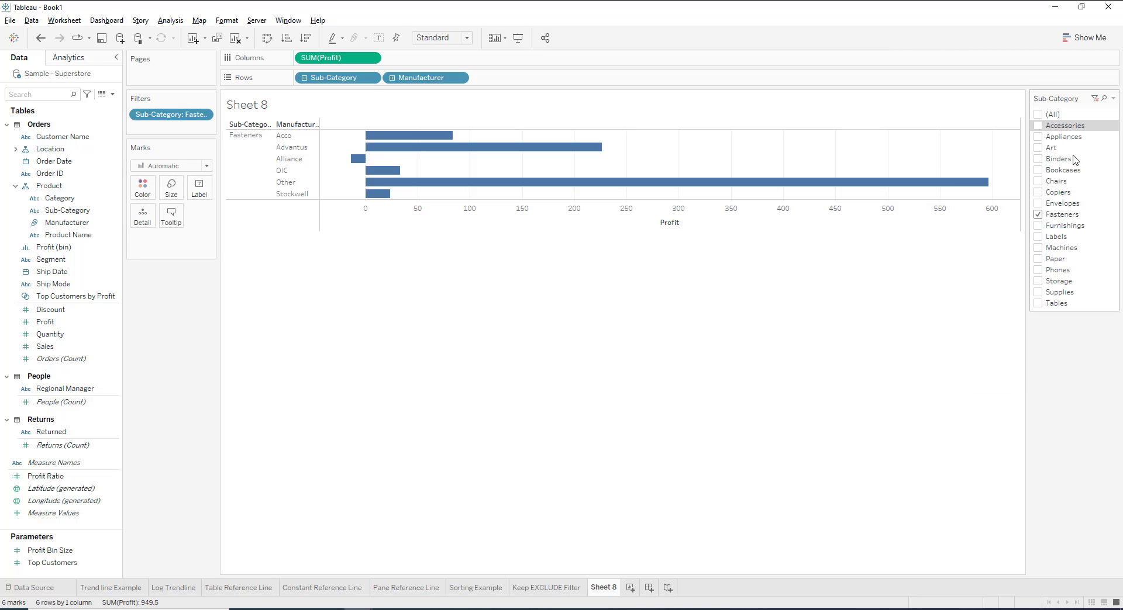
pyautogui.click(1044, 182)
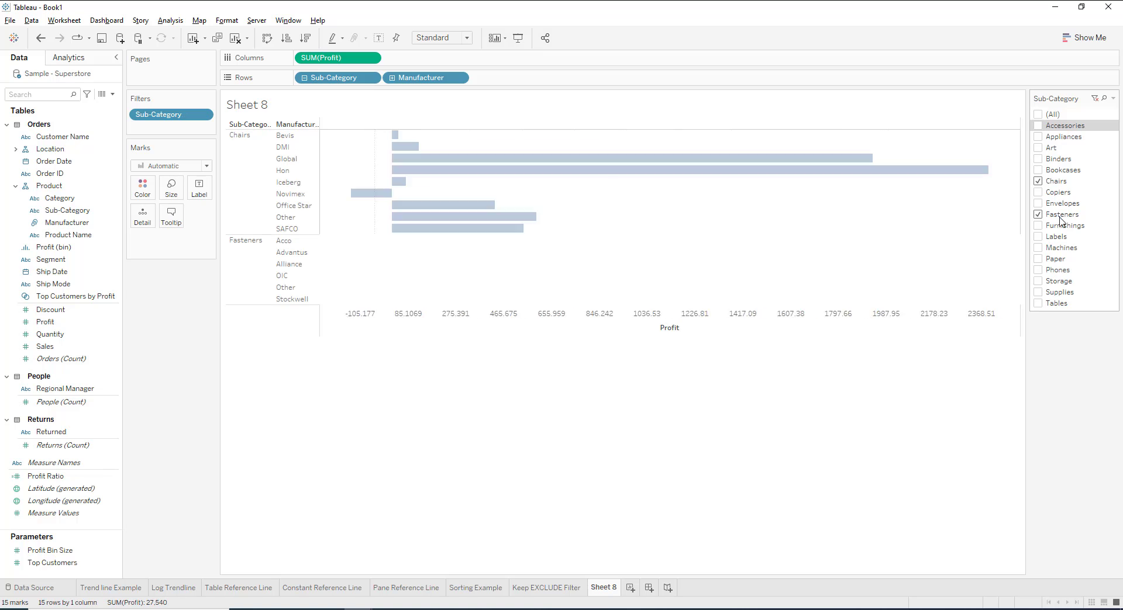
pyautogui.click(1038, 226)
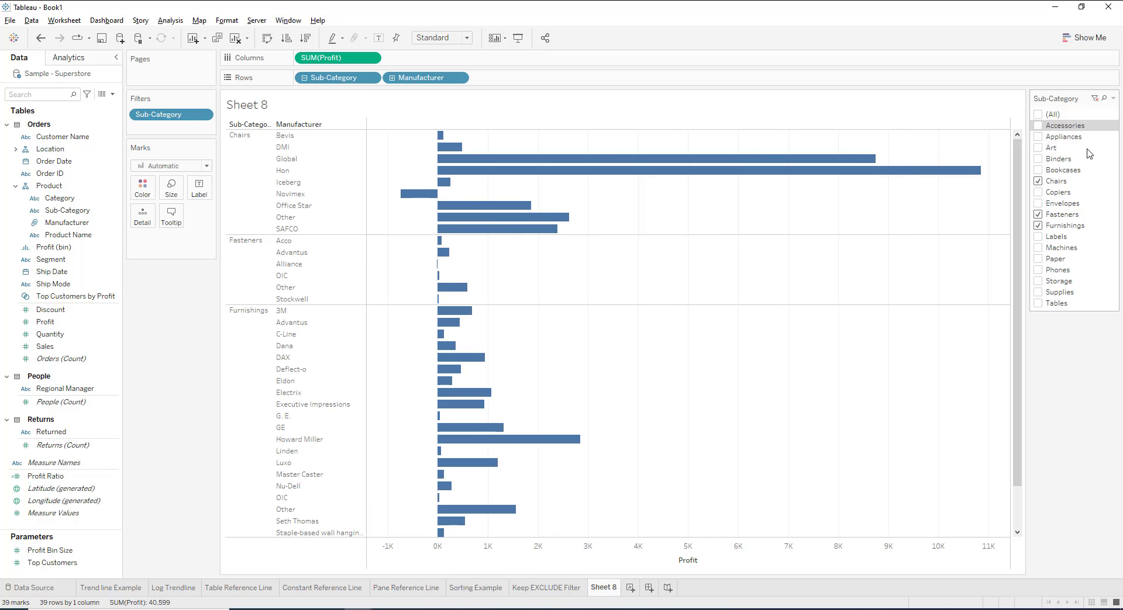
# Change the Sub-Category filter control to a multiple-values dropdown and check the options it offers.
pyautogui.click(1113, 99)
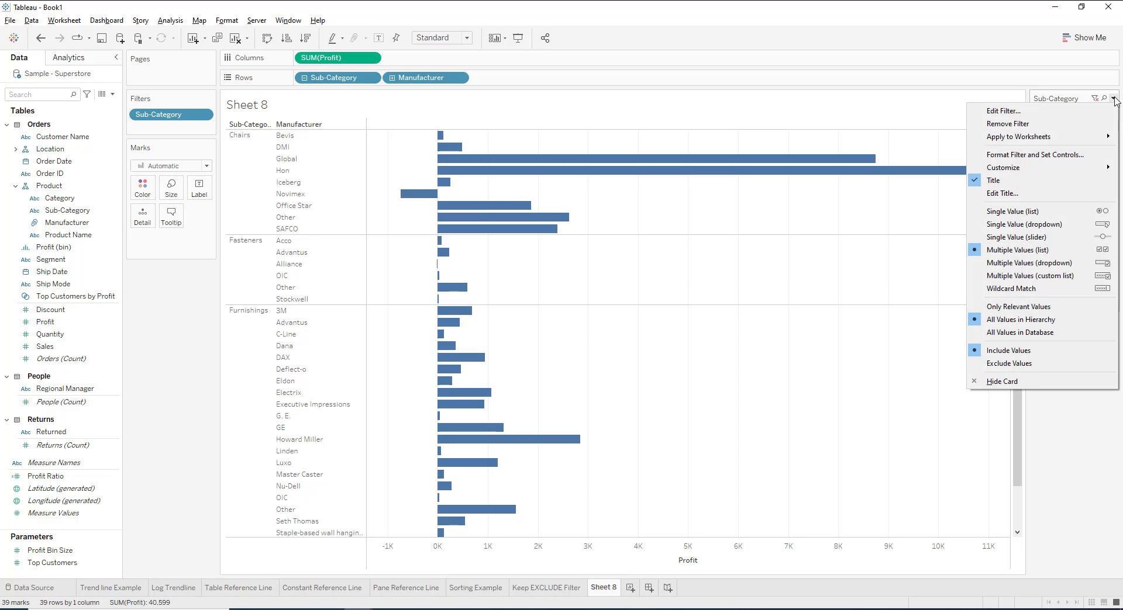
pyautogui.click(1039, 263)
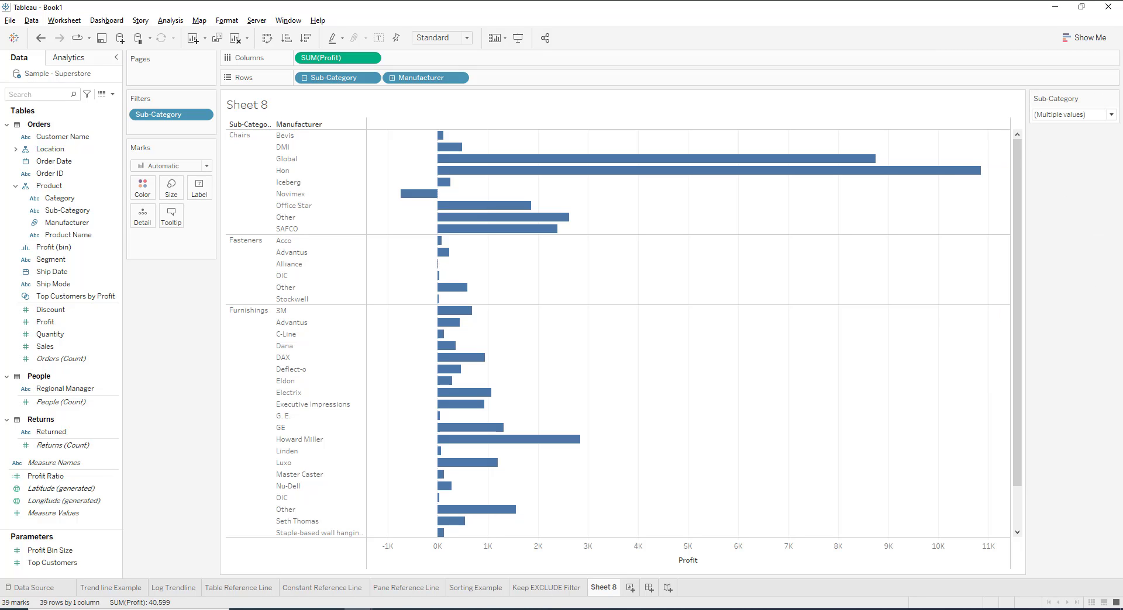
pyautogui.click(1112, 115)
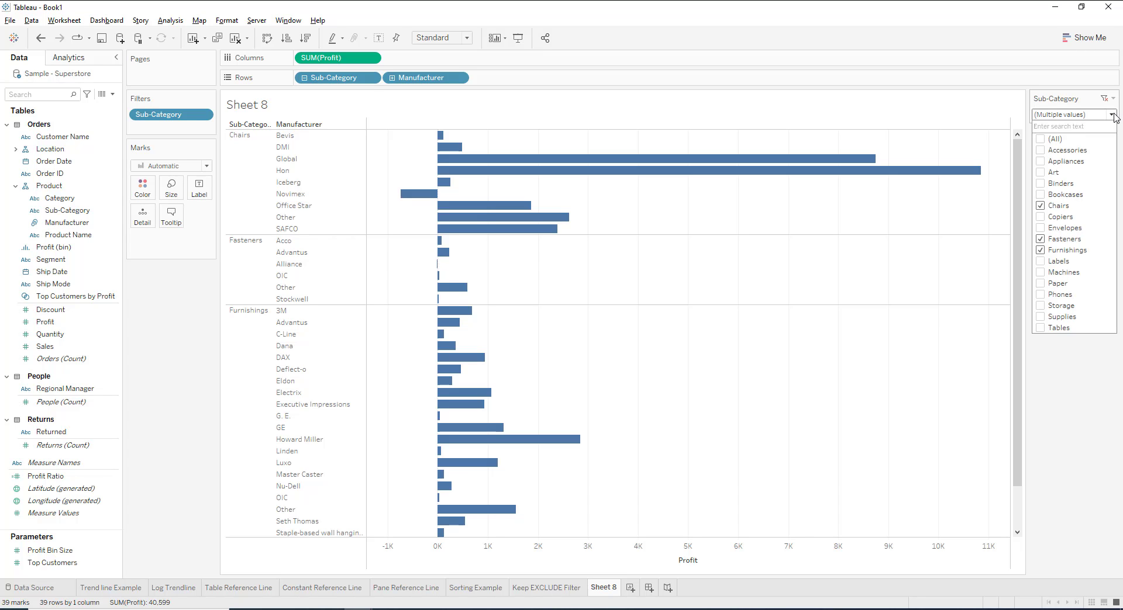
pyautogui.click(1112, 116)
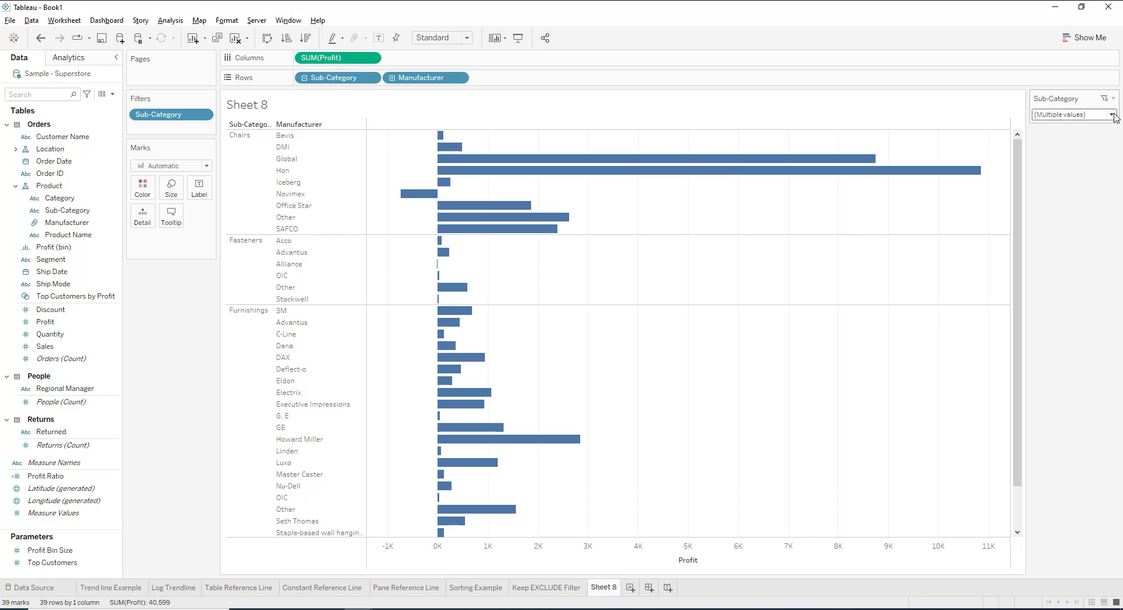
# Change the Sub-Category filter to a multiple-values custom list and select the Chairs entry in it.
pyautogui.click(1113, 98)
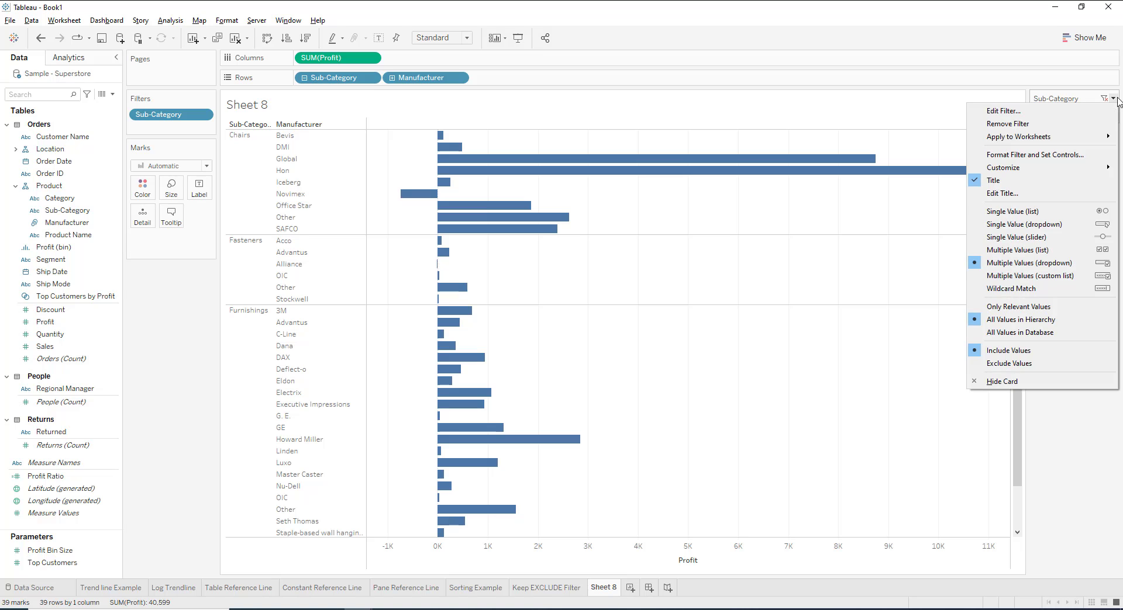
pyautogui.click(1050, 277)
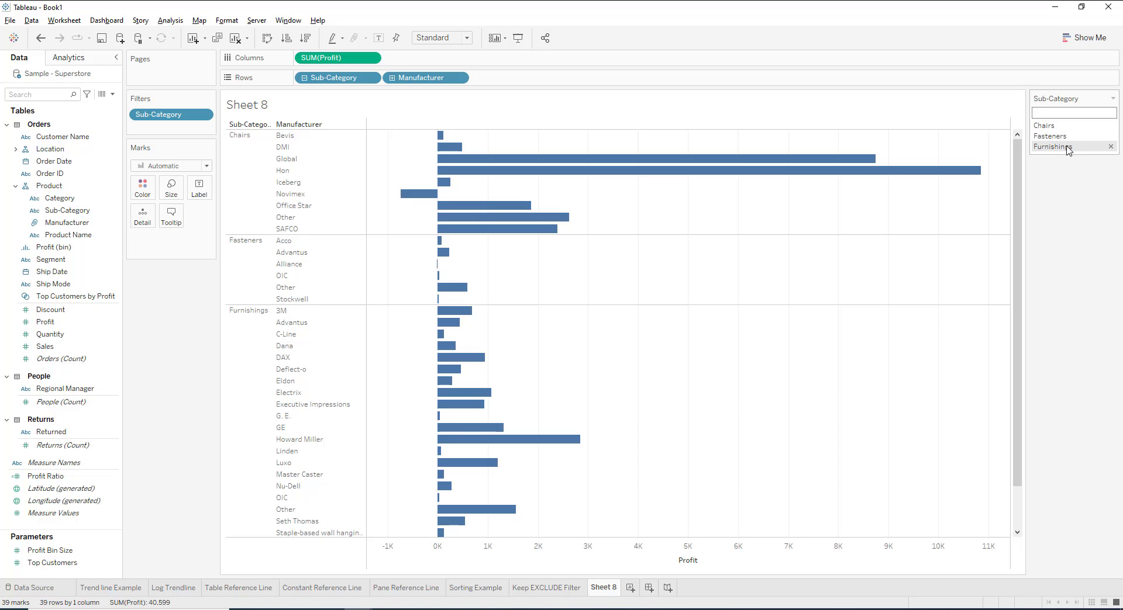
pyautogui.click(1062, 126)
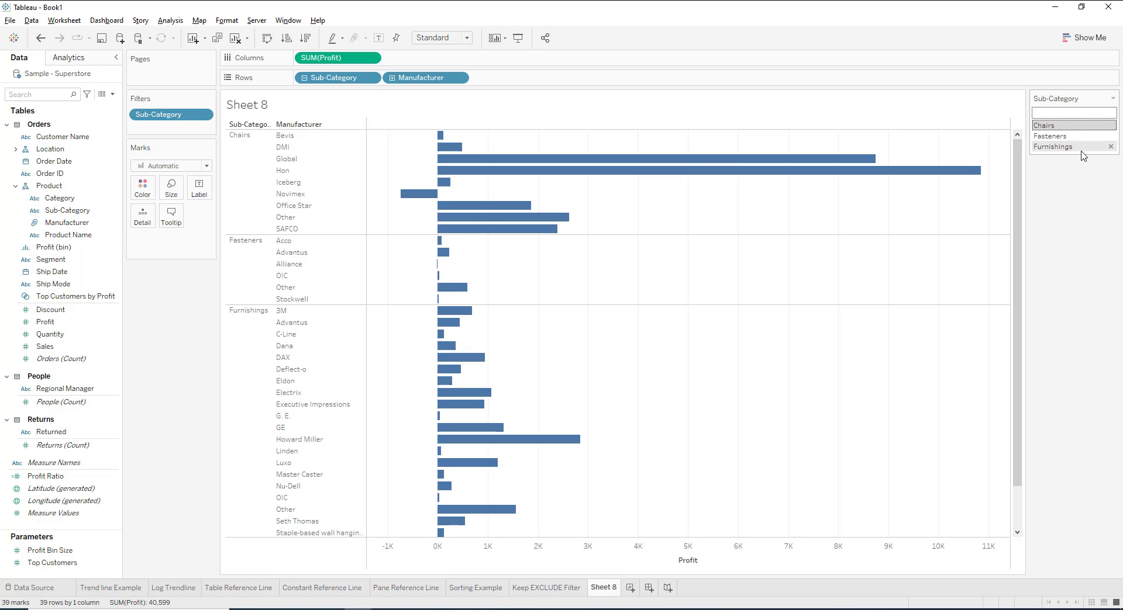
# Change the Sub-Category filter to Wildcard Match and try the search text "ank", replacing it with "art".
pyautogui.click(1113, 98)
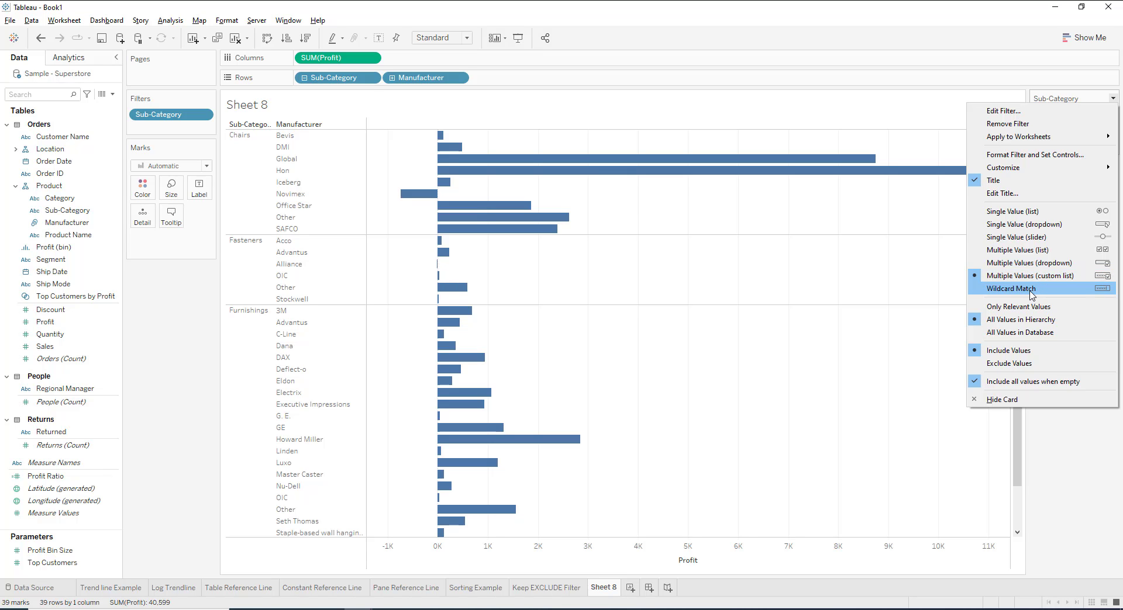
pyautogui.click(1030, 291)
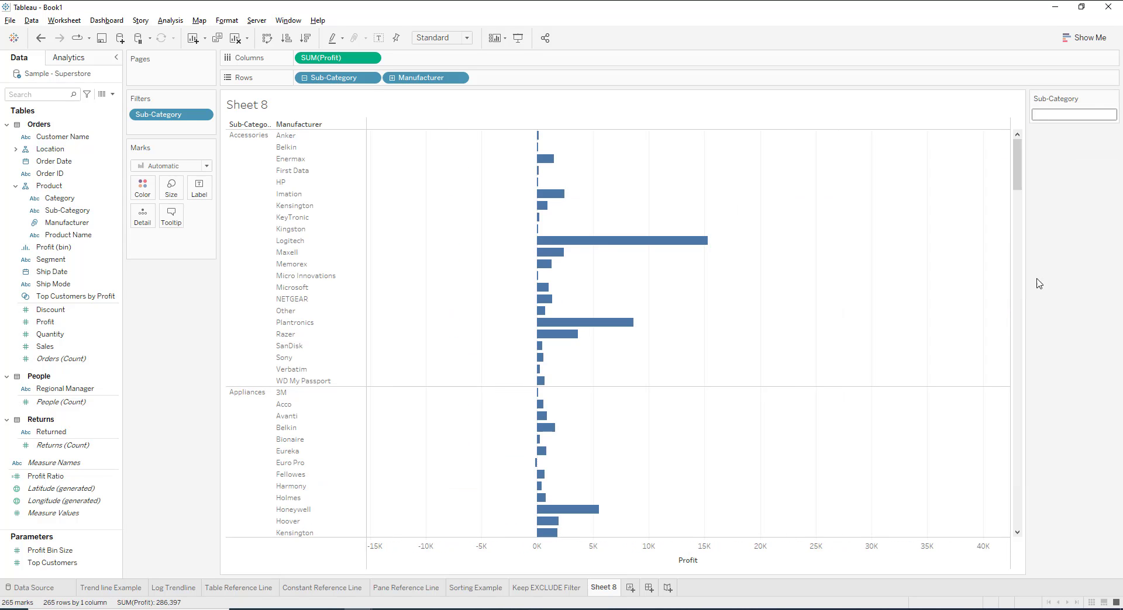
pyautogui.click(1092, 115)
pyautogui.press('Return')
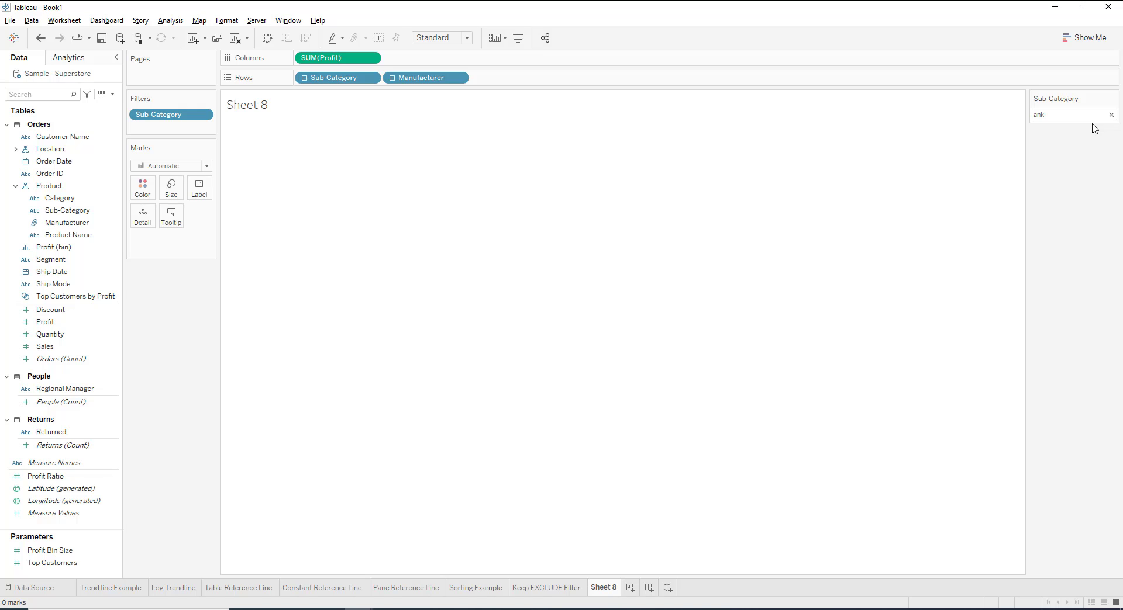
pyautogui.doubleClick(1060, 113)
pyautogui.press('BackSpace')
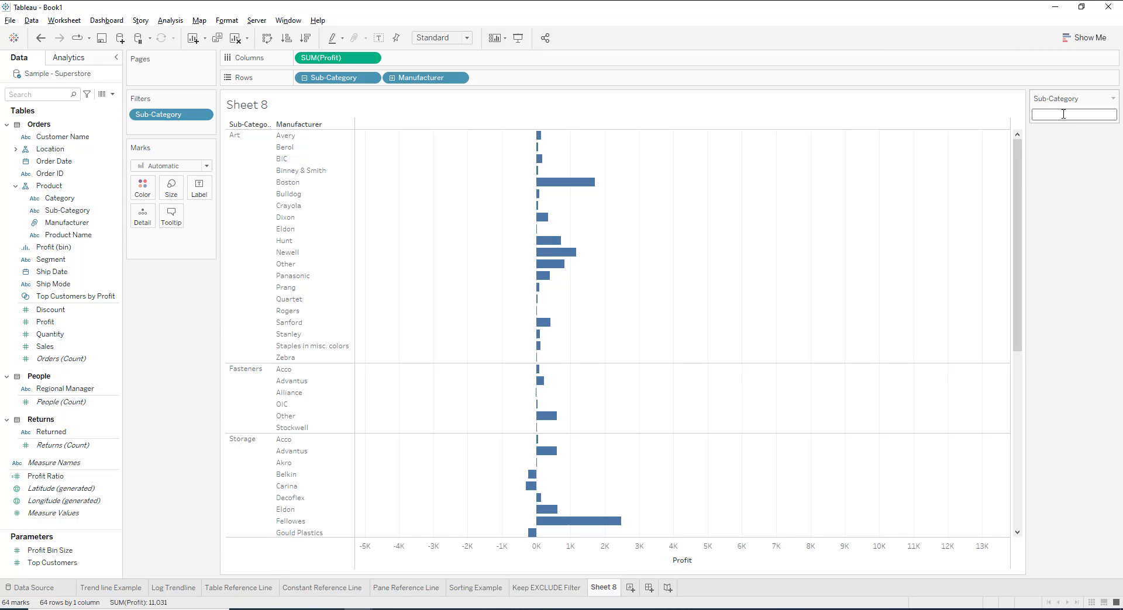
pyautogui.write('t')
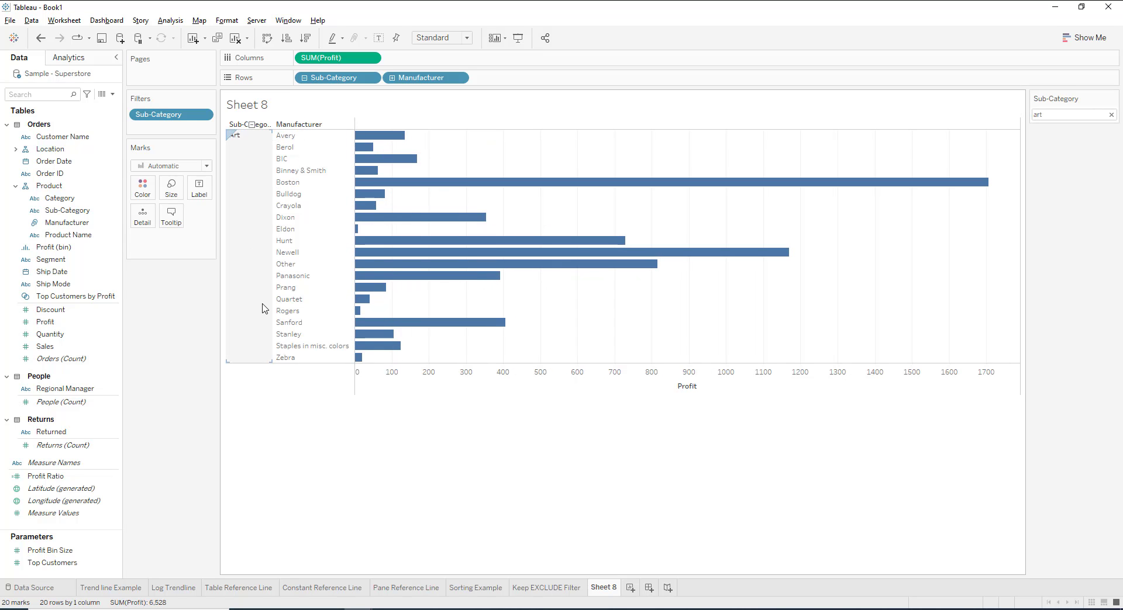
# Replace the wildcard match on Sub-Category with a multiple-values dropdown filter.
pyautogui.doubleClick(1051, 114)
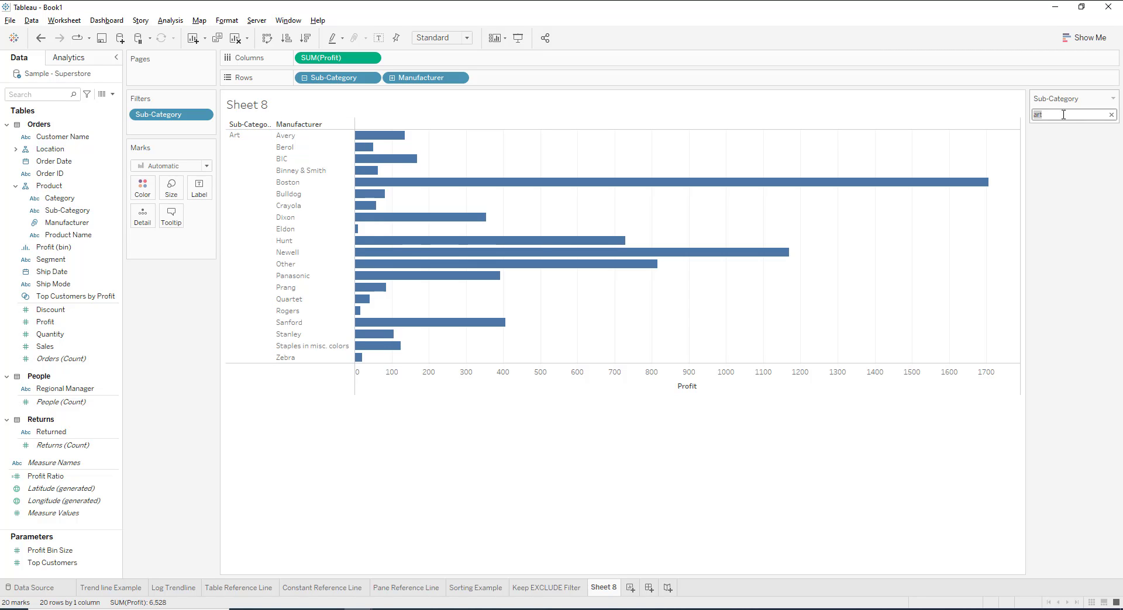
pyautogui.click(1112, 98)
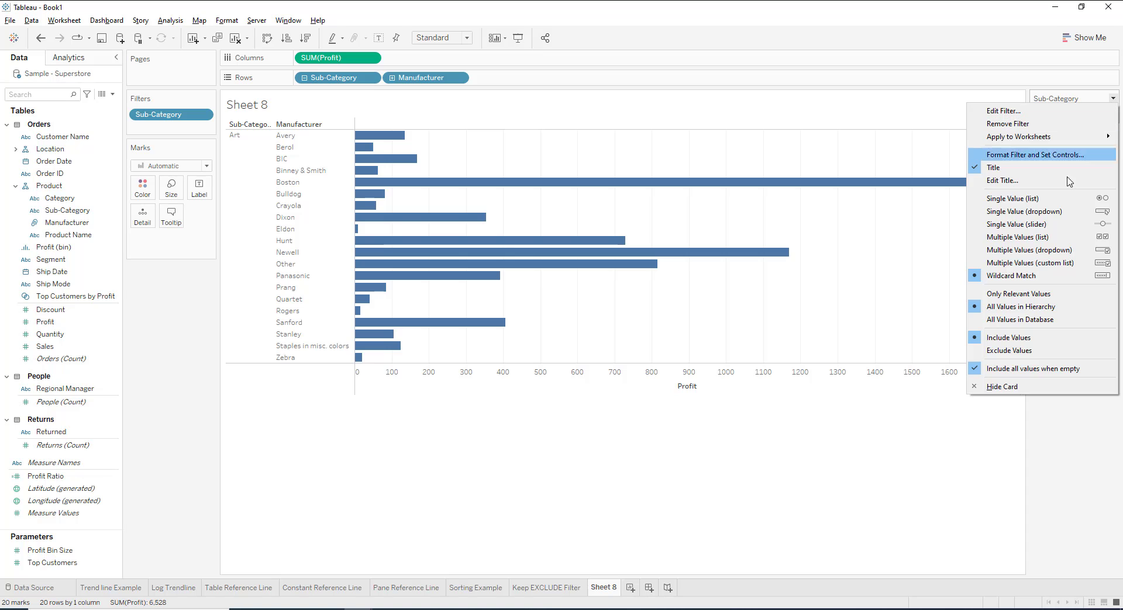
pyautogui.click(1065, 252)
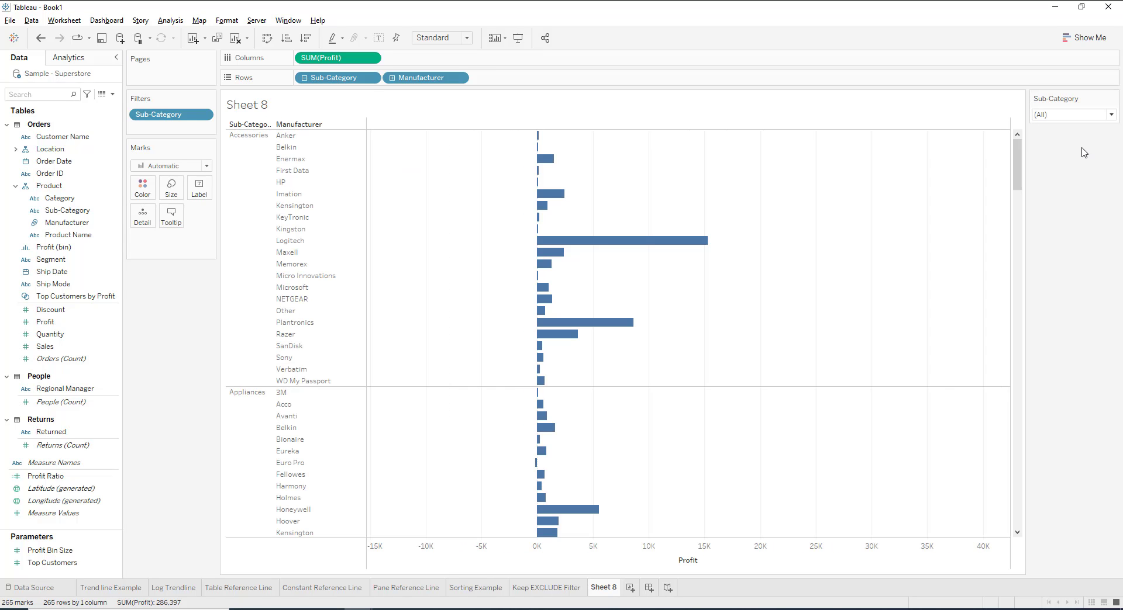
# Check the entries offered in the Sub-Category multiple-values dropdown filter.
pyautogui.click(1044, 115)
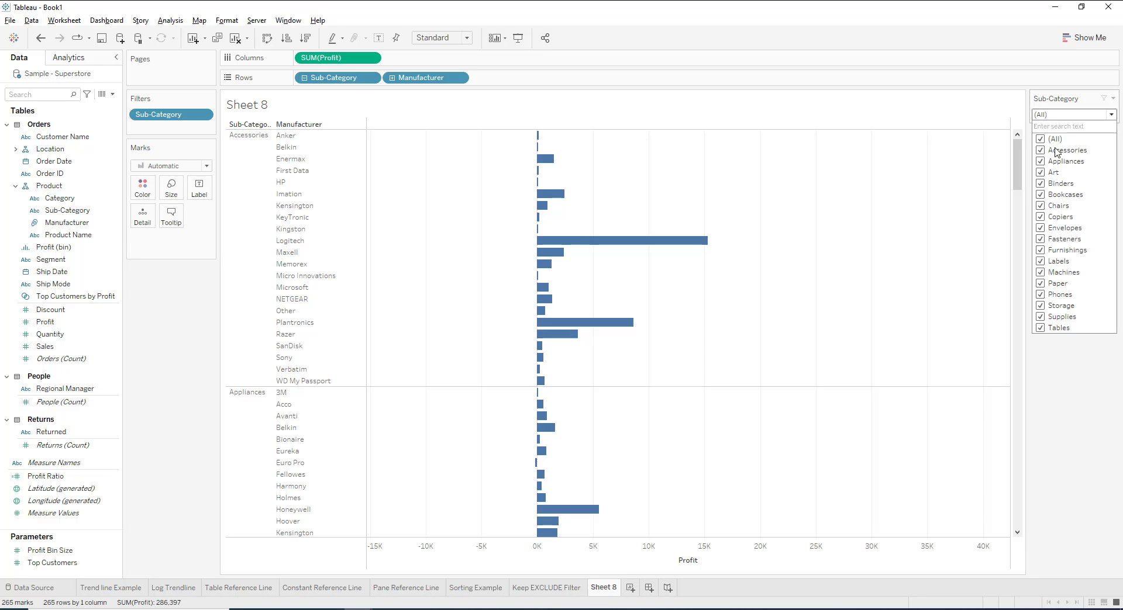
pyautogui.click(1078, 387)
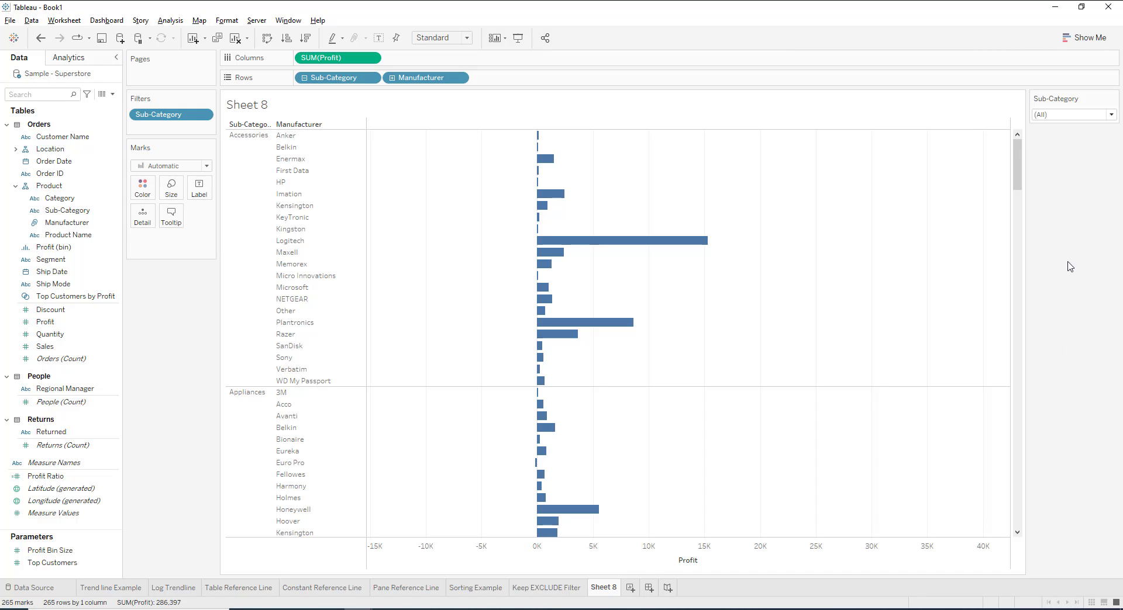
# Rename the Sheet 8 worksheet as "Filter List".
pyautogui.rightClick(613, 593)
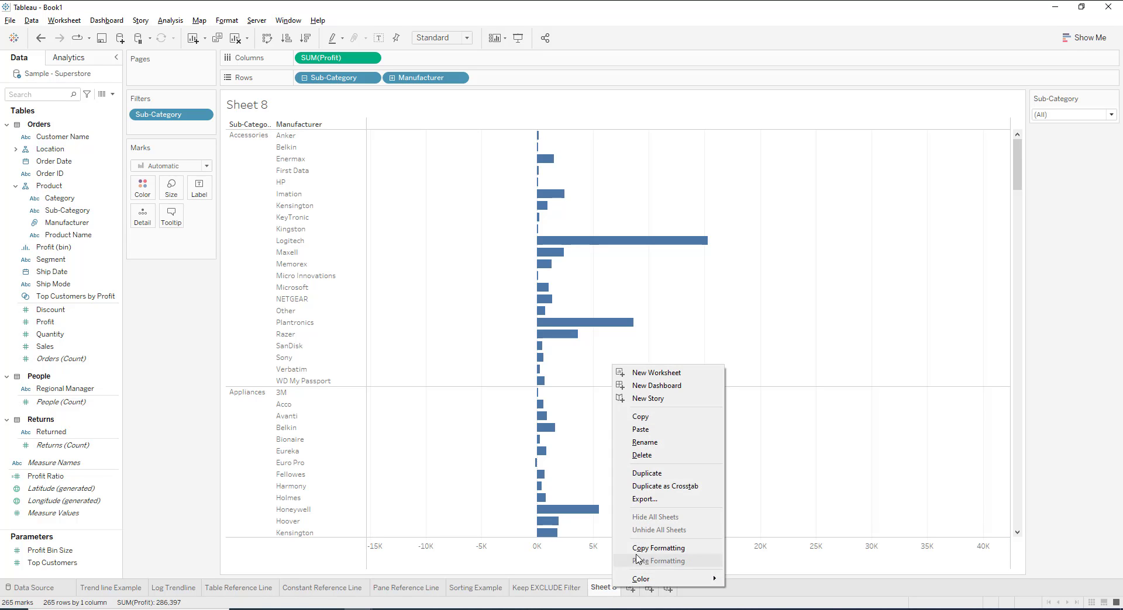
pyautogui.click(662, 447)
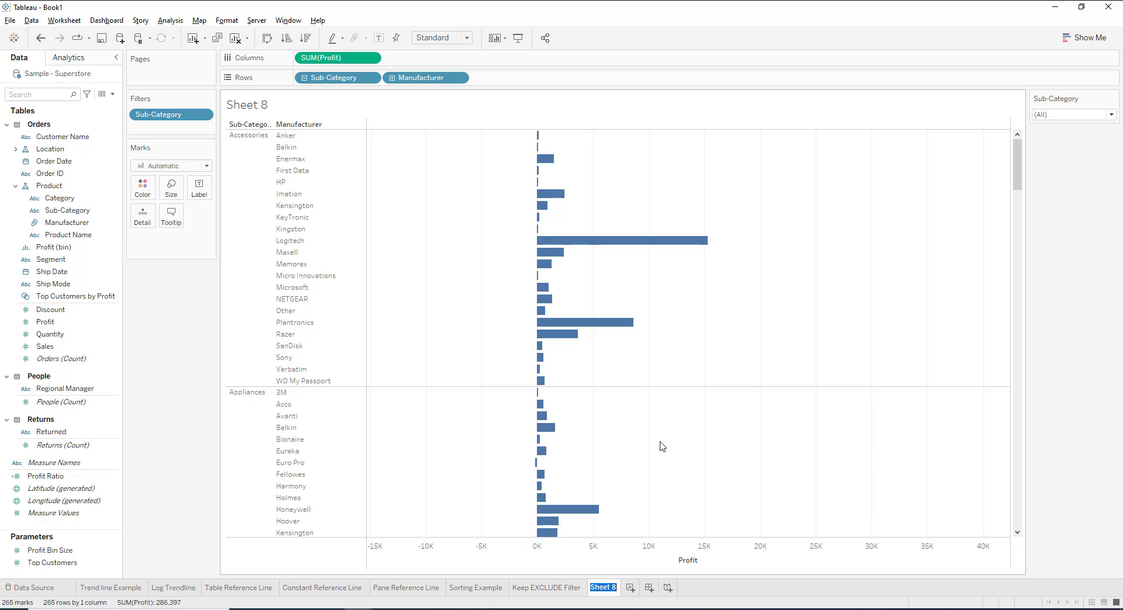
pyautogui.write('Filter Discre')
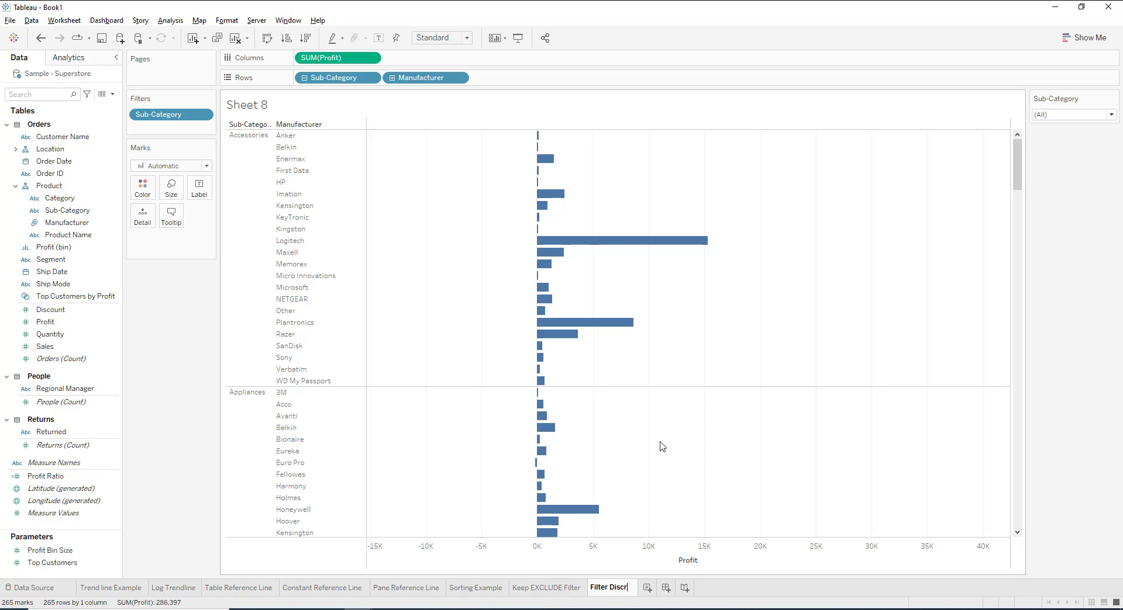
pyautogui.press('BackSpace')
pyautogui.press('BackSpace')
pyautogui.press('BackSpace')
pyautogui.press('BackSpace')
pyautogui.press('BackSpace')
pyautogui.press('BackSpace')
pyautogui.write('List')
pyautogui.press('Return')
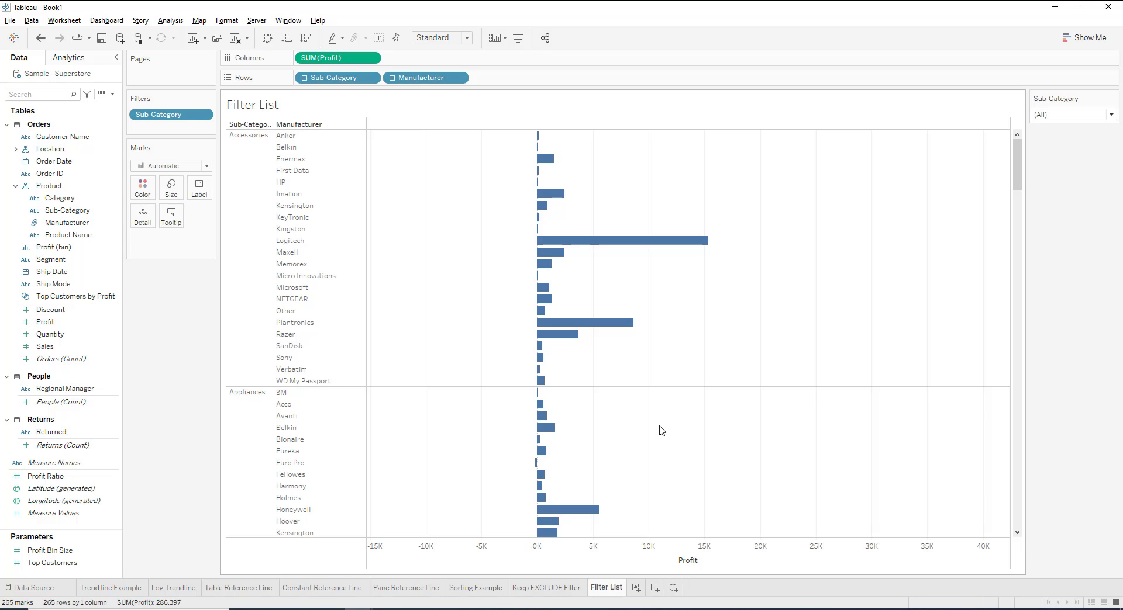
pyautogui.click(256, 135)
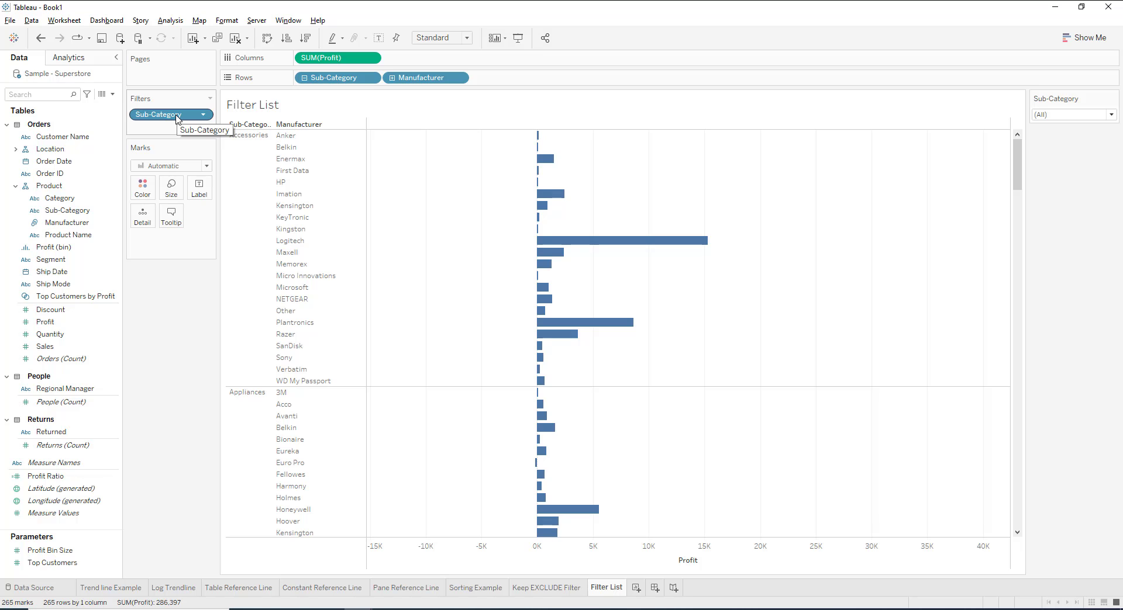
# Create a new worksheet and place the Segment field on Rows.
pyautogui.click(636, 588)
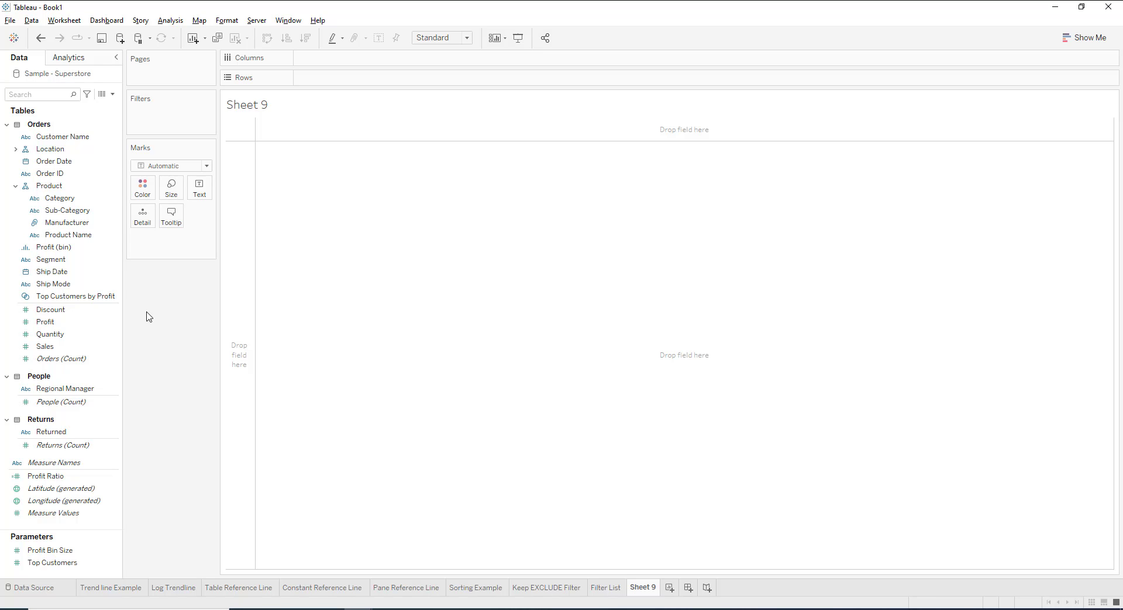
pyautogui.click(76, 236)
pyautogui.moveTo(76, 259); pyautogui.dragTo(331, 82)
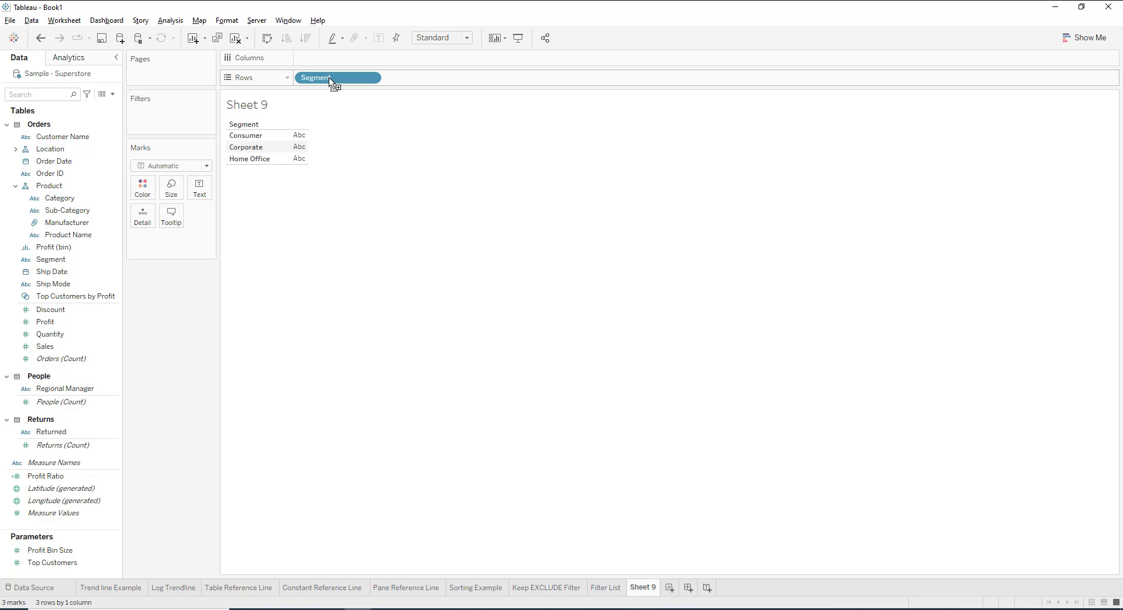
# Add State from the Location hierarchy to Rows after Segment, and place Profit on Columns.
pyautogui.click(78, 224)
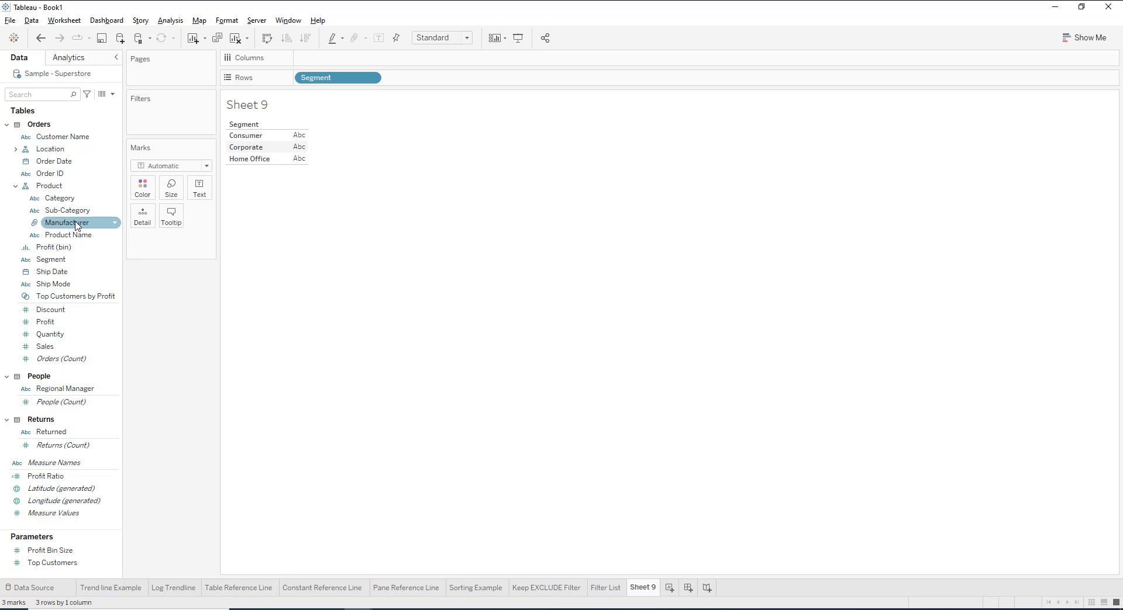
pyautogui.click(58, 211)
pyautogui.click(58, 199)
pyautogui.click(57, 188)
pyautogui.click(60, 199)
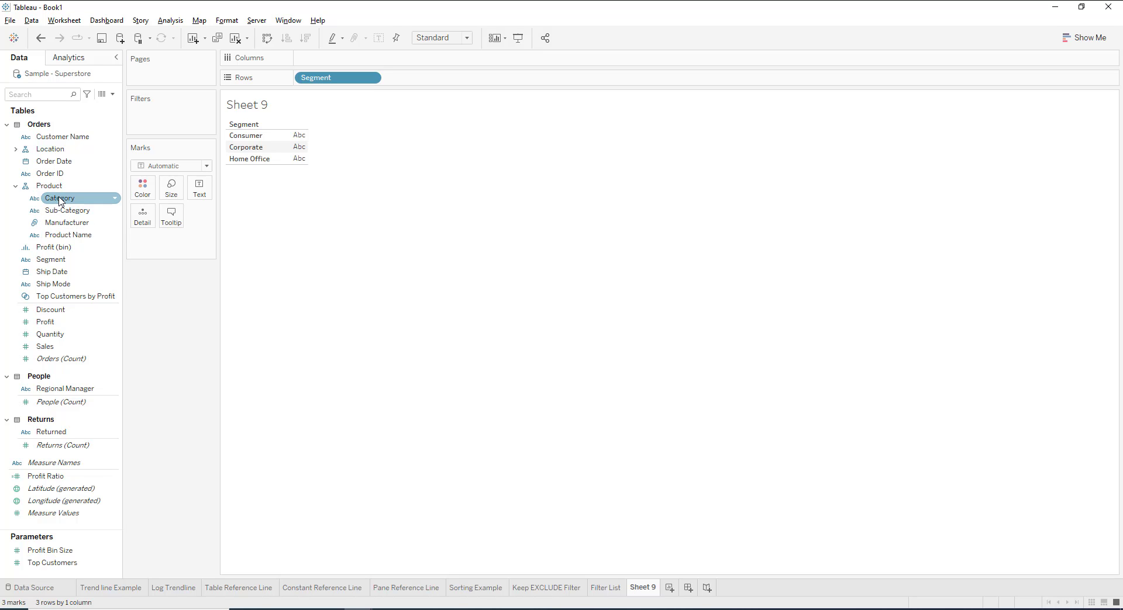
pyautogui.click(59, 198)
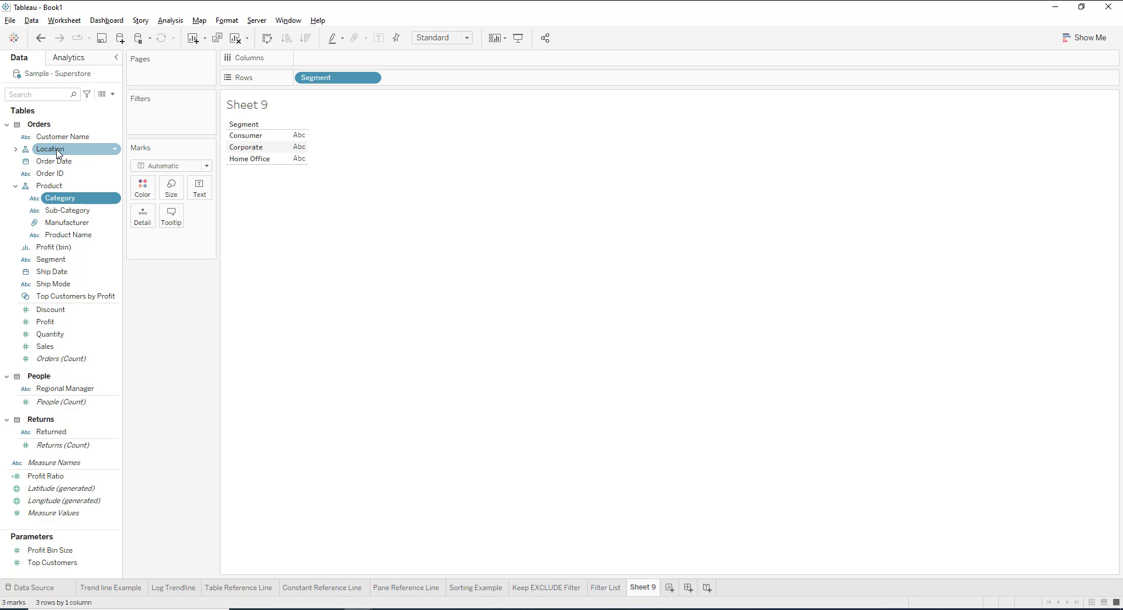
pyautogui.click(16, 149)
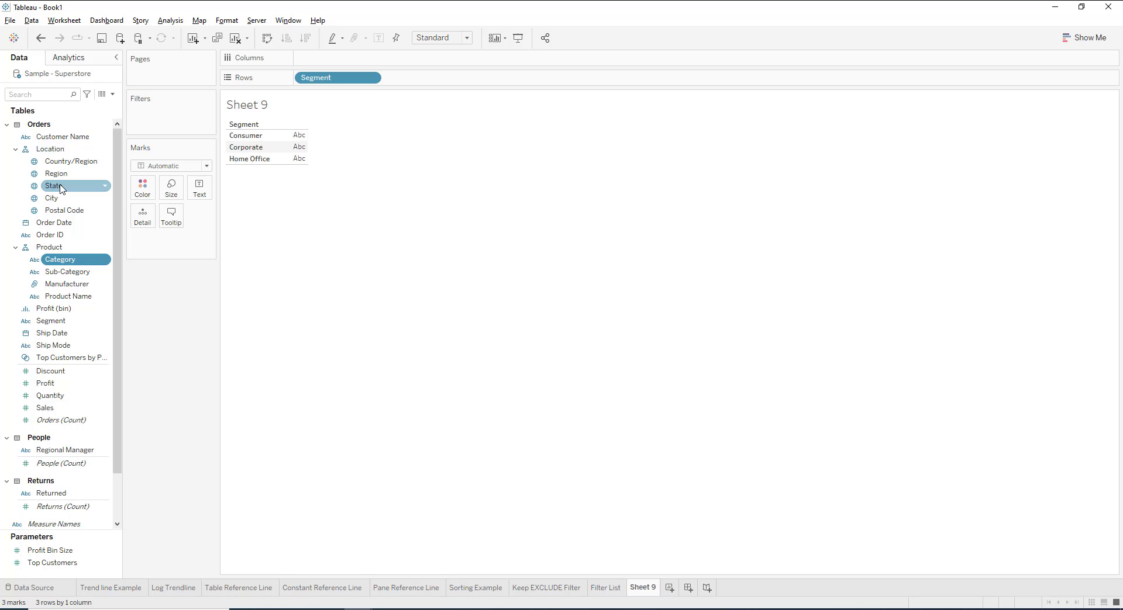
pyautogui.moveTo(61, 189); pyautogui.dragTo(408, 82)
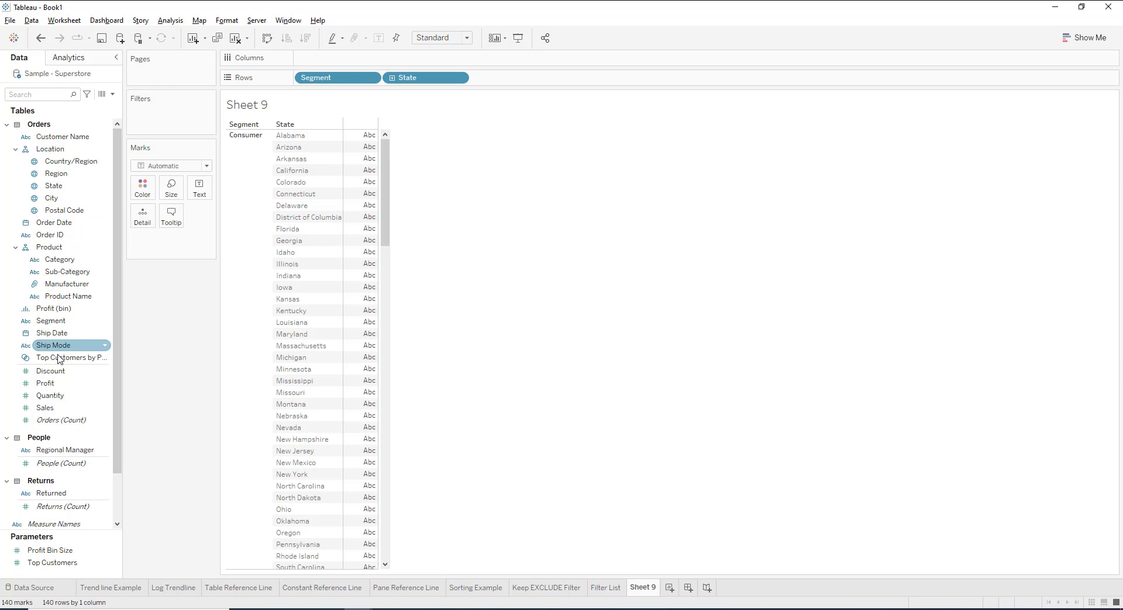
pyautogui.moveTo(56, 387); pyautogui.dragTo(331, 65)
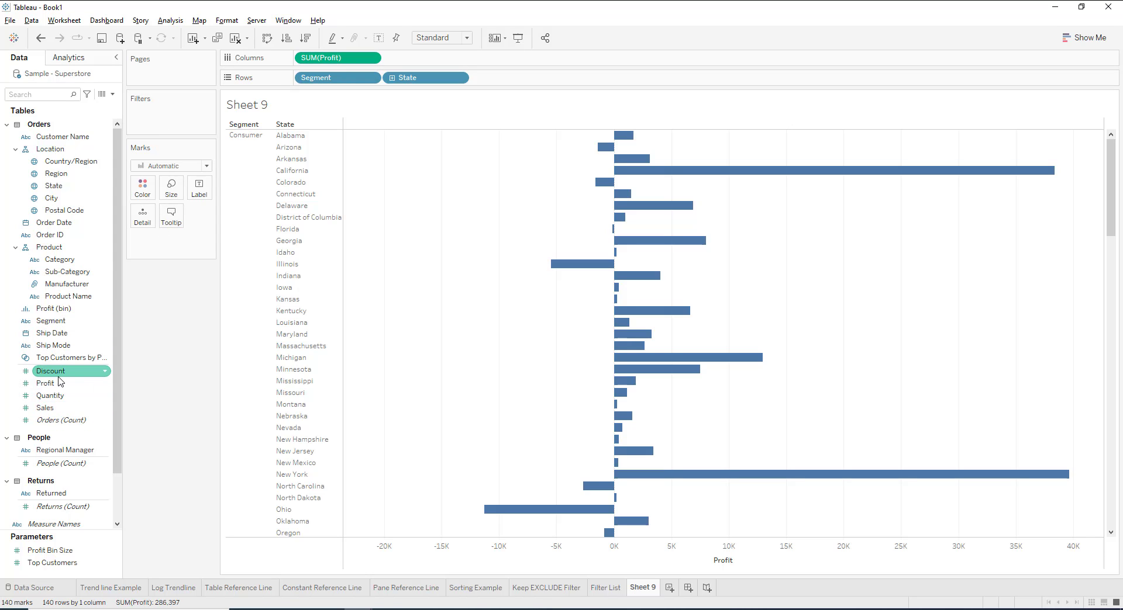
# Start a filter on the Profit measure, aggregated as Sum.
pyautogui.moveTo(52, 387); pyautogui.dragTo(157, 122)
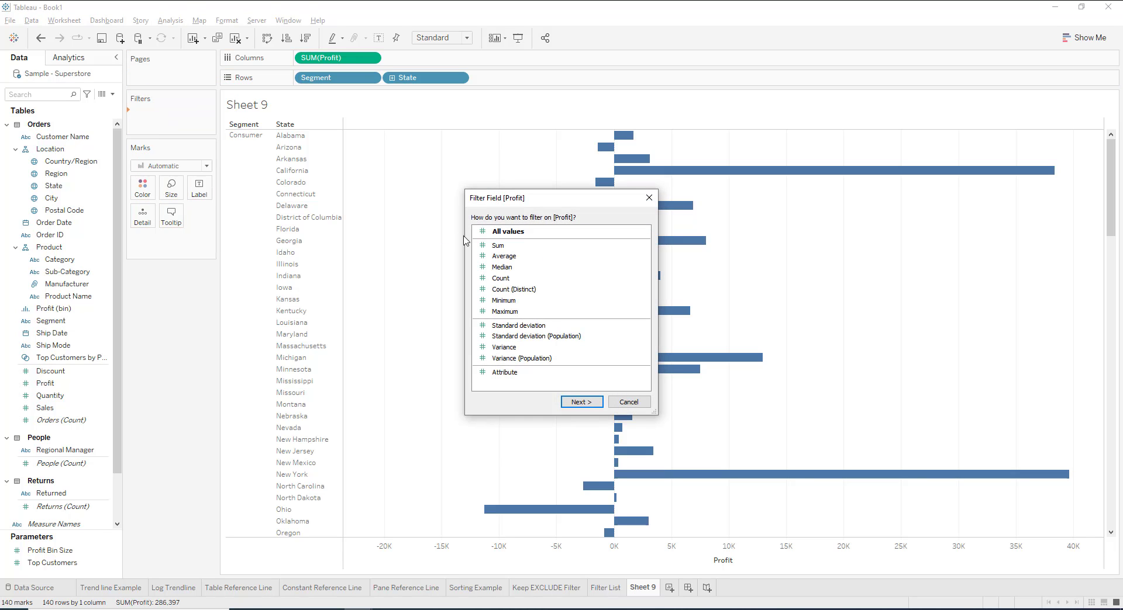
pyautogui.moveTo(515, 197); pyautogui.dragTo(490, 143)
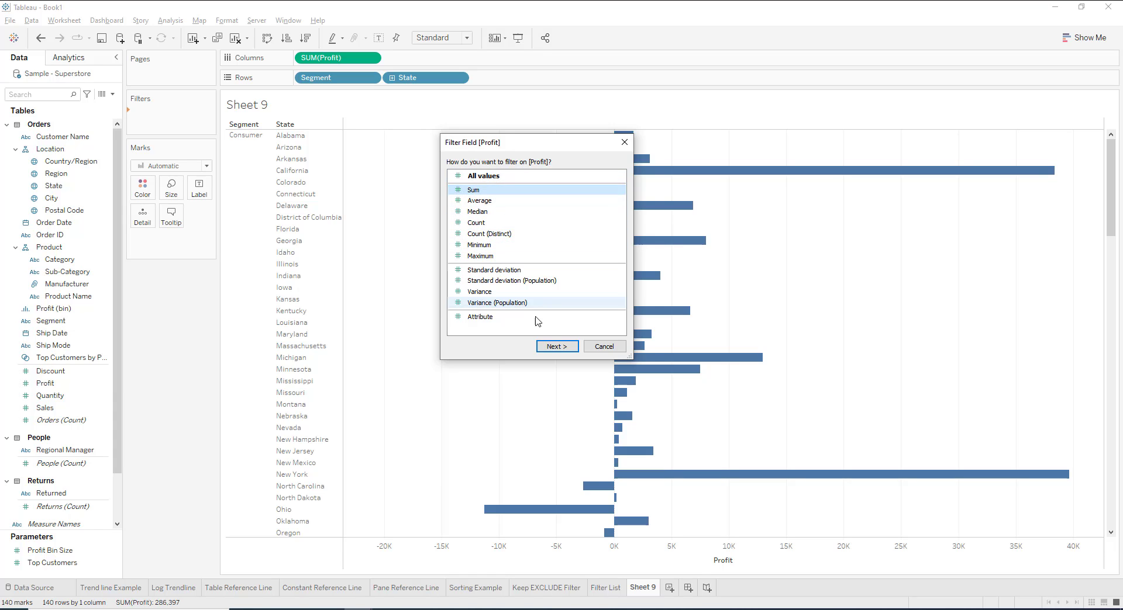
pyautogui.click(547, 346)
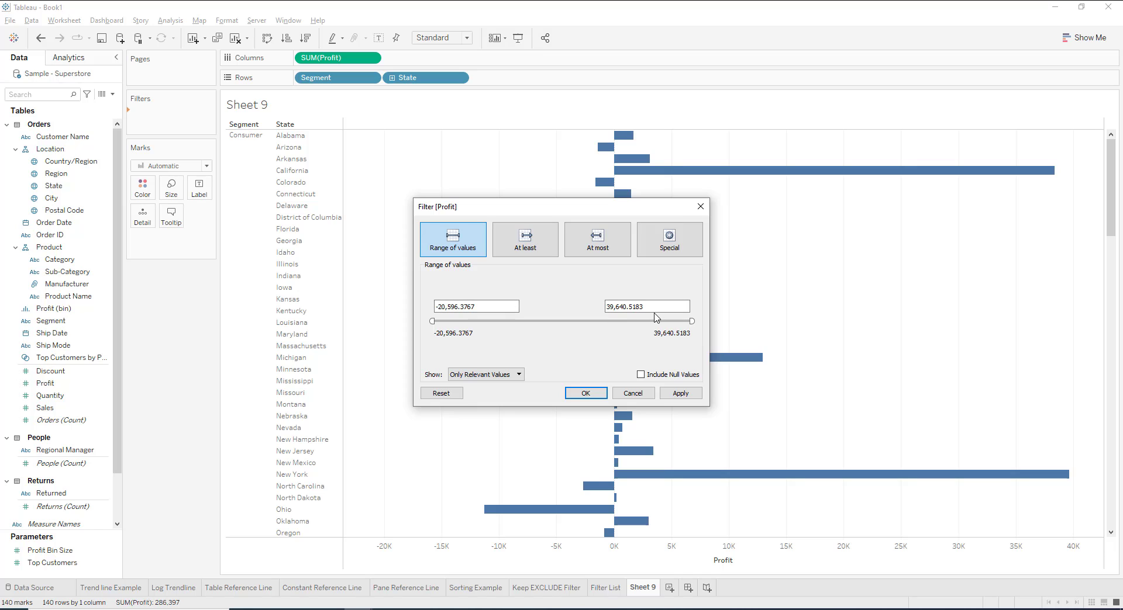
# Examine the At least, At most and Special conditions of the Profit filter, plus the Show choices under Range of values.
pyautogui.click(525, 246)
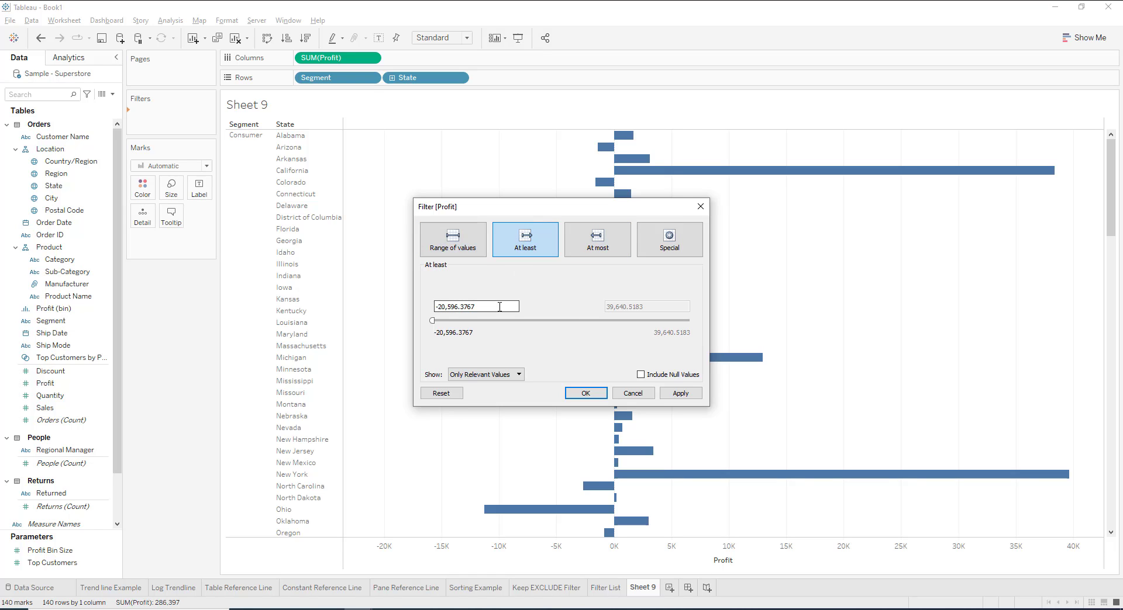
pyautogui.moveTo(499, 307); pyautogui.dragTo(436, 302)
pyautogui.click(601, 248)
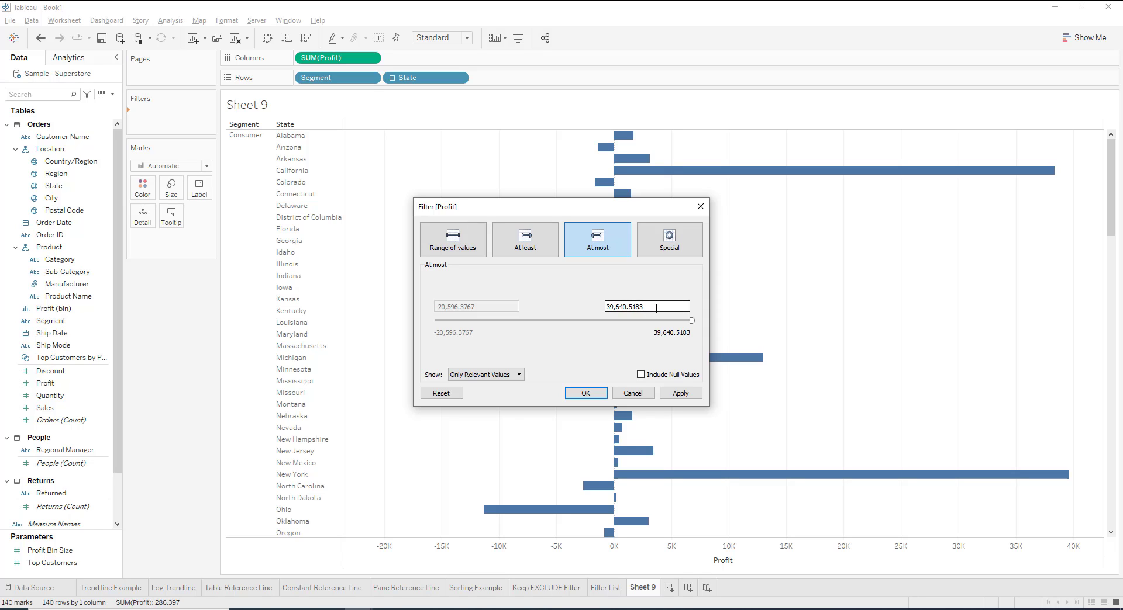
pyautogui.click(671, 248)
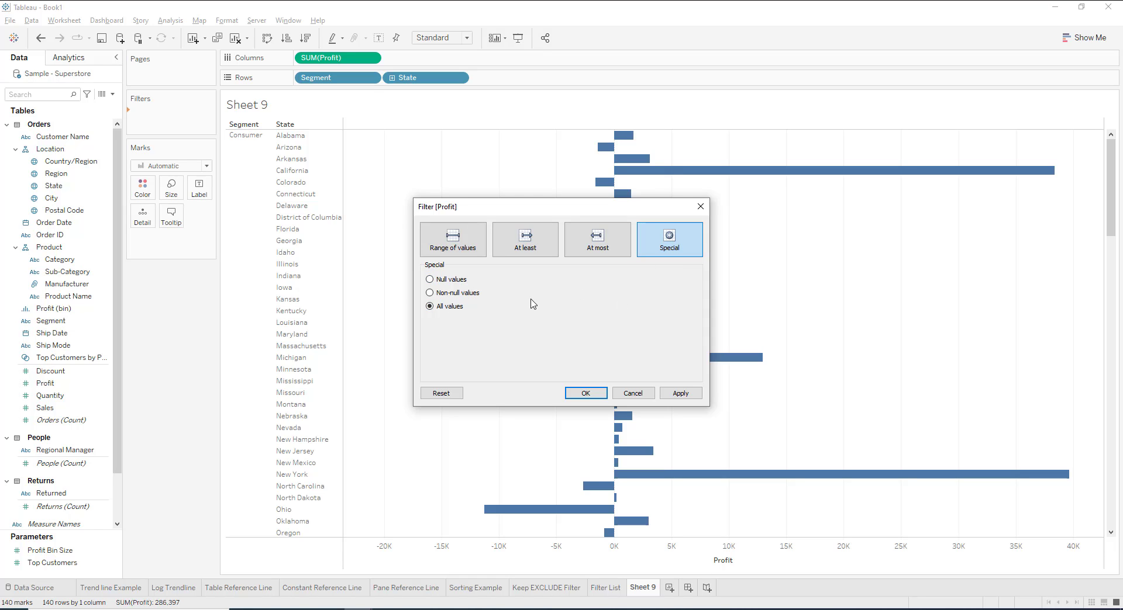
pyautogui.click(465, 245)
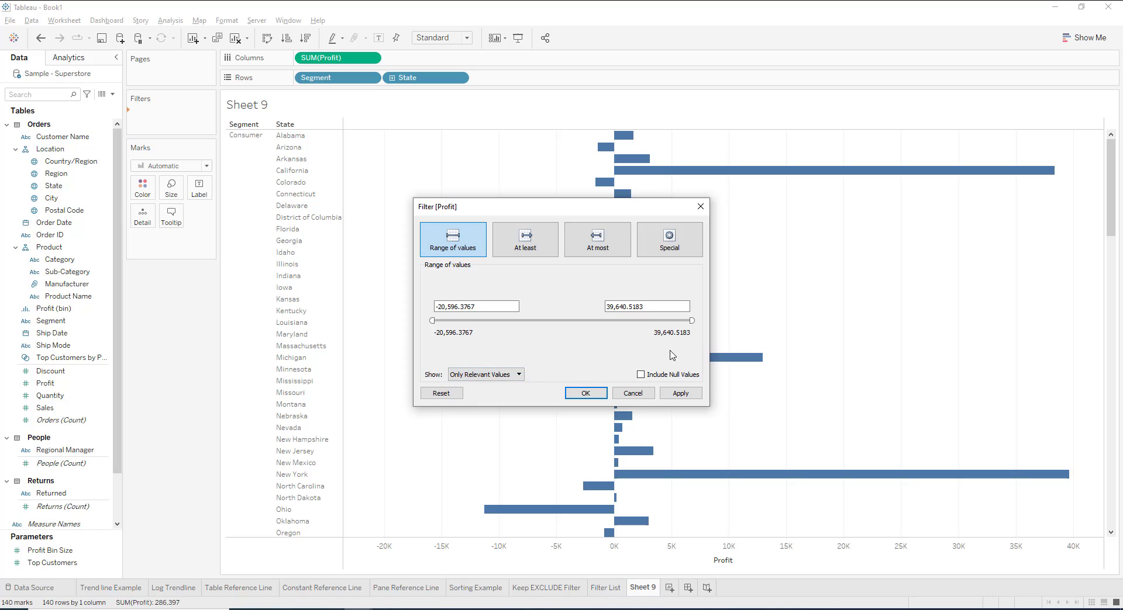
pyautogui.click(475, 375)
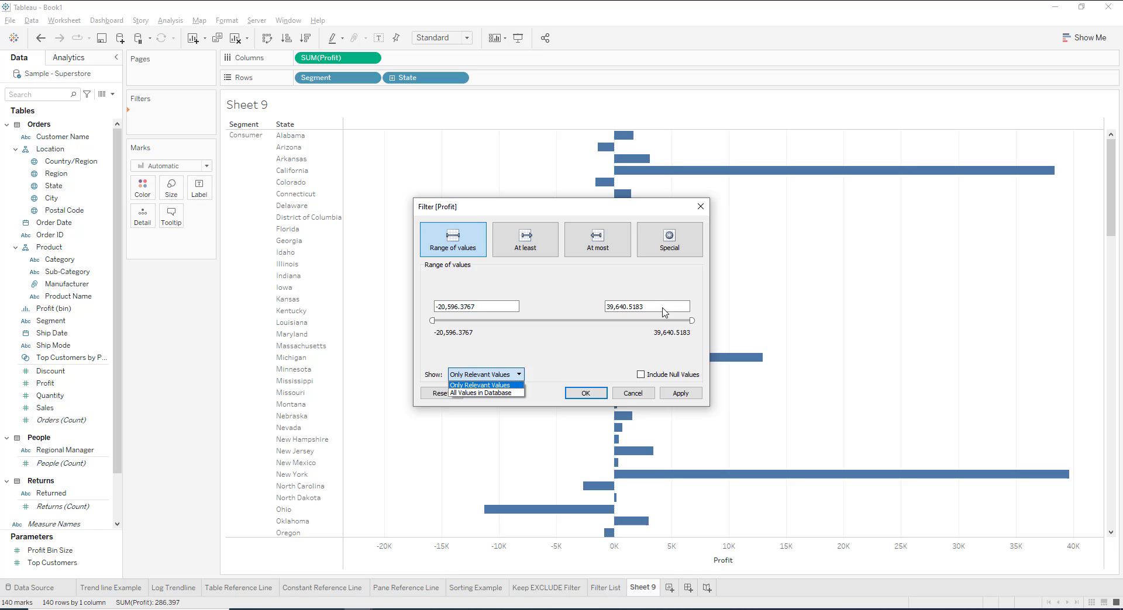
pyautogui.click(572, 355)
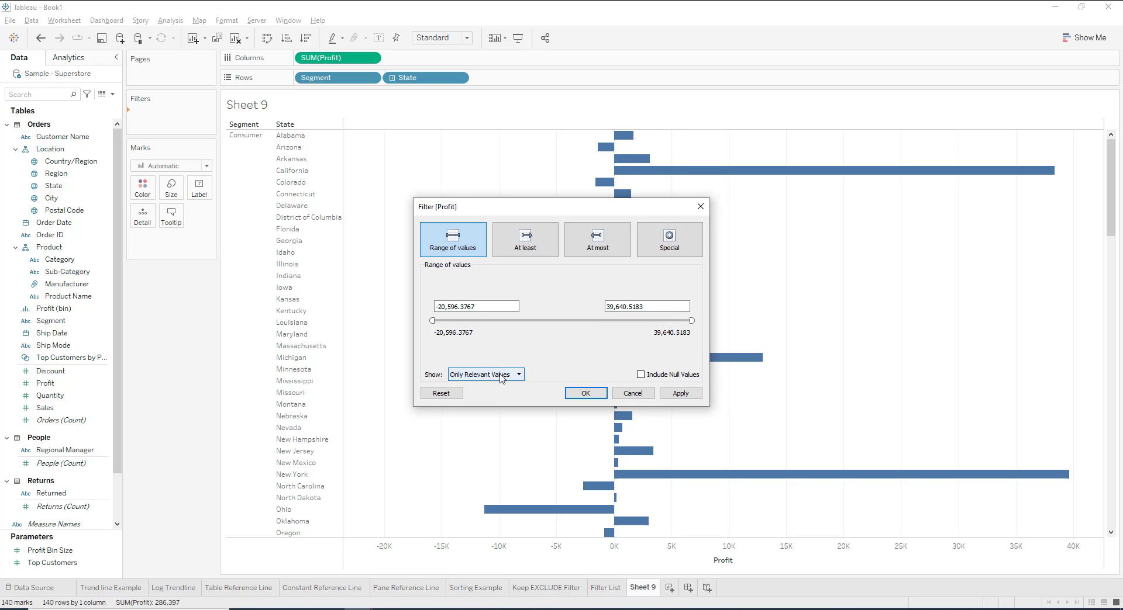
# Apply the full range-of-values filter on SUM(Profit) and show its interactive control beside the chart.
pyautogui.click(680, 398)
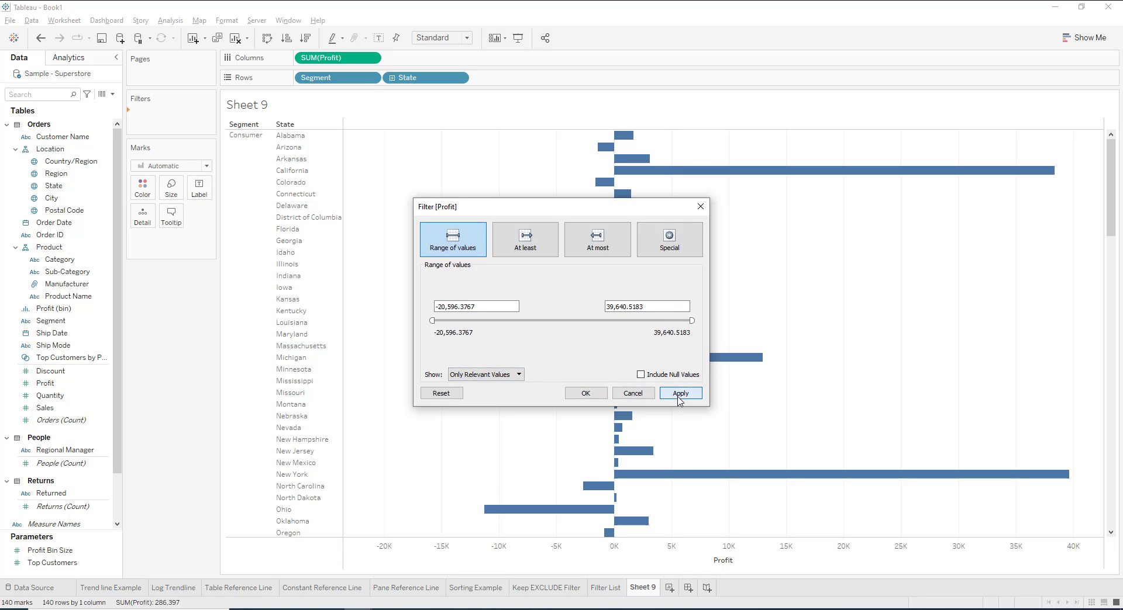
pyautogui.click(585, 394)
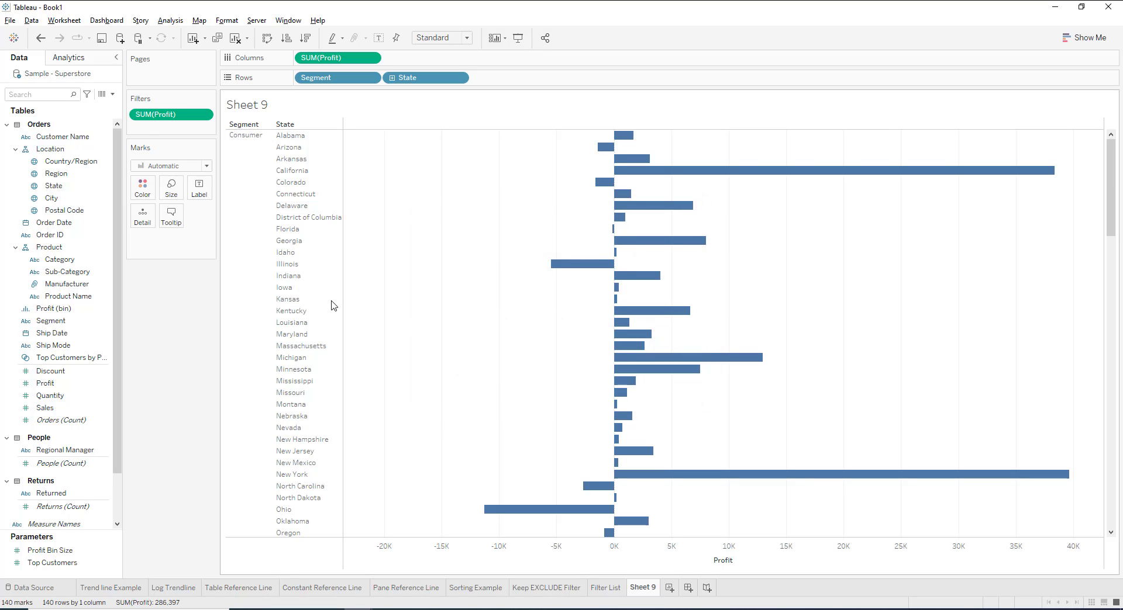
pyautogui.click(202, 115)
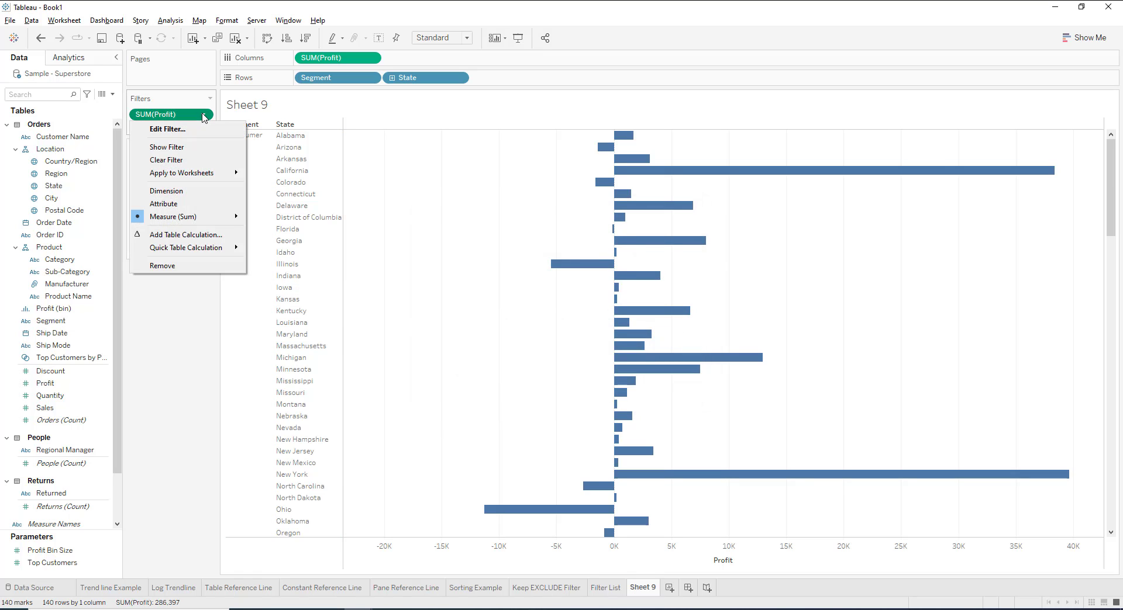
pyautogui.click(194, 154)
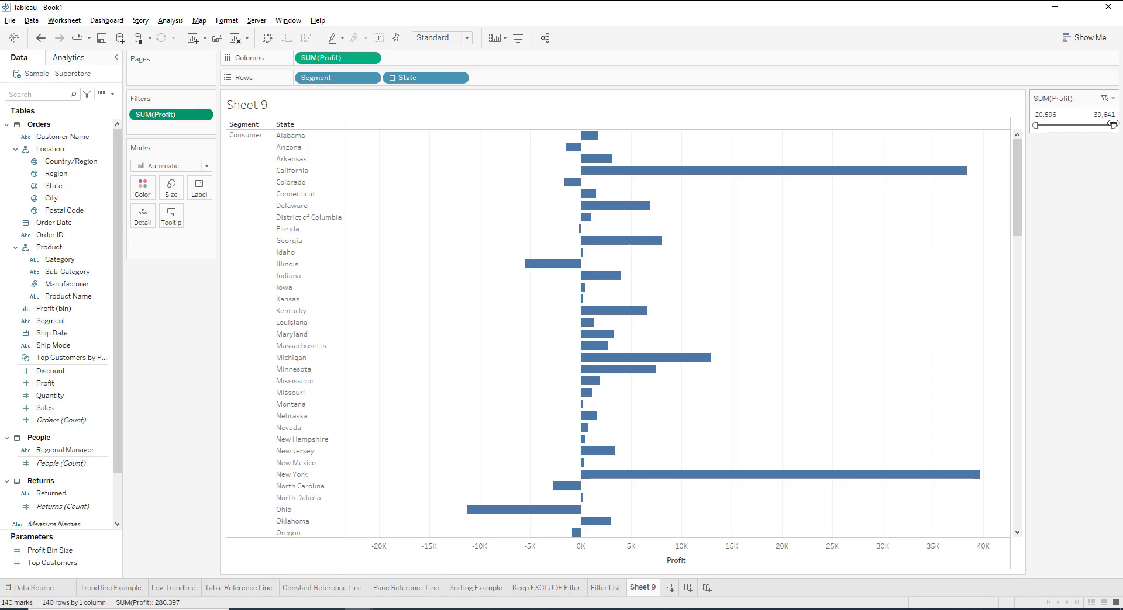
pyautogui.click(1113, 97)
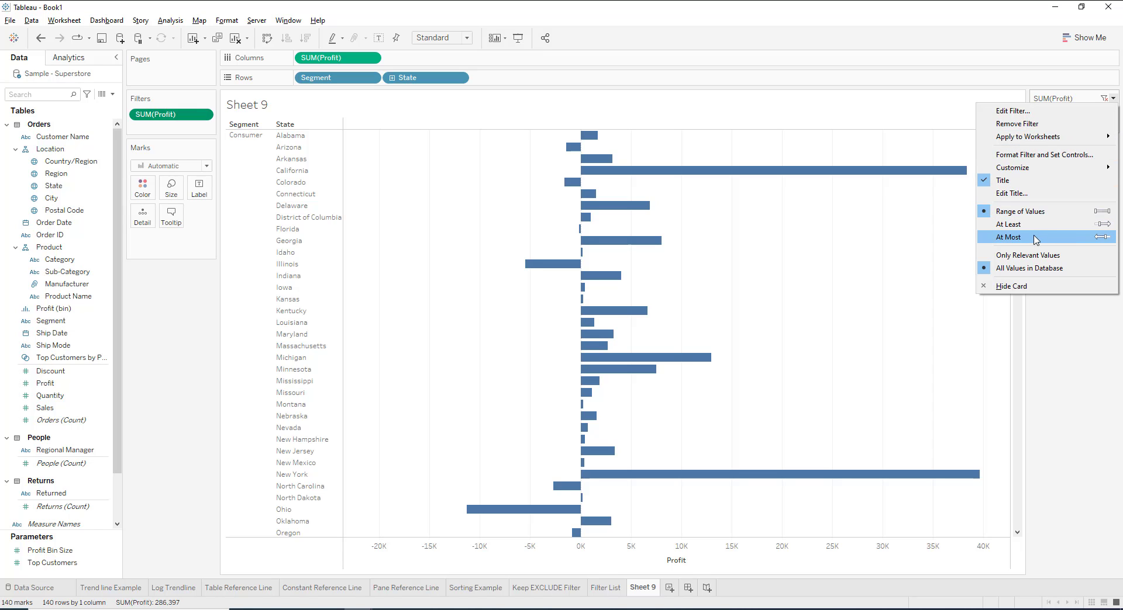
pyautogui.click(1080, 335)
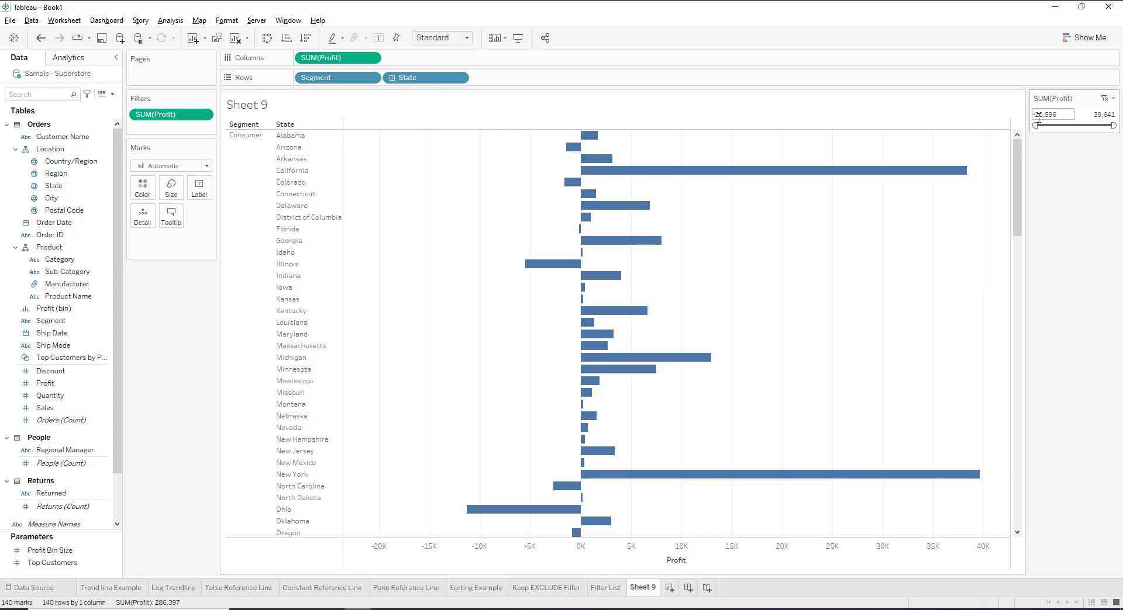
# Raise the lower limit of the SUM(Profit) range filter to 0, and increase it further to 20,000.
pyautogui.moveTo(1035, 126); pyautogui.dragTo(1059, 131)
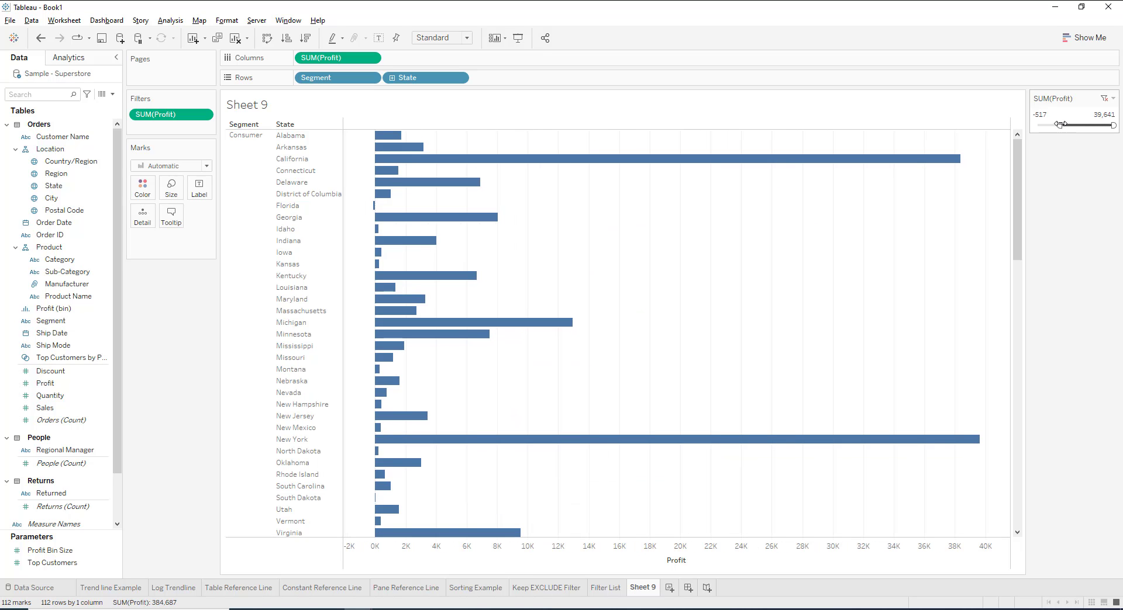
pyautogui.moveTo(1060, 124); pyautogui.dragTo(1062, 124)
pyautogui.click(1046, 115)
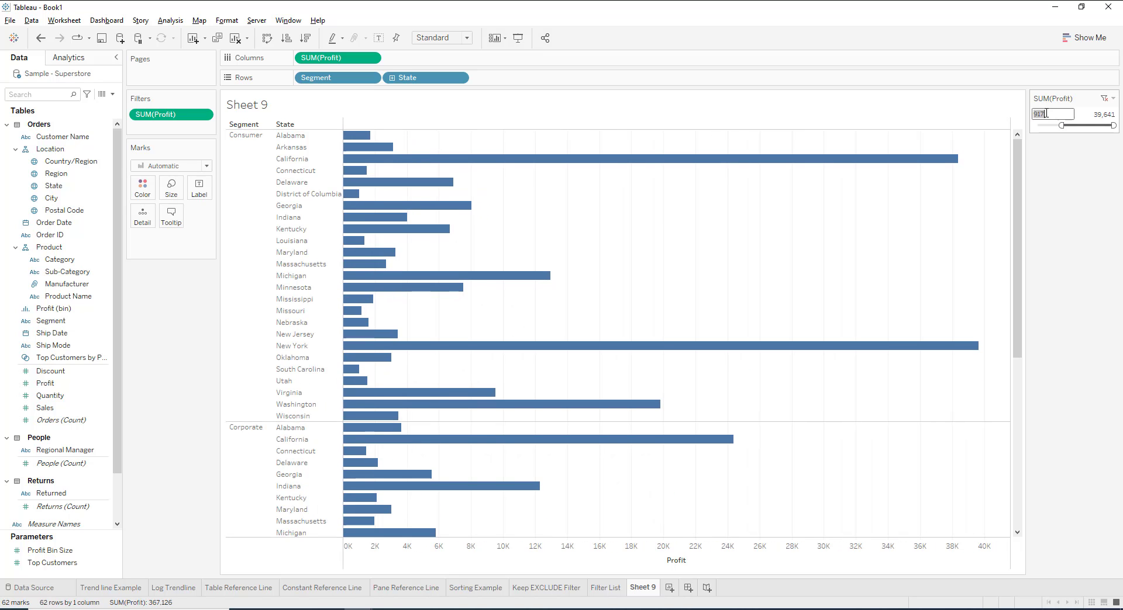
pyautogui.write('0')
pyautogui.press('Return')
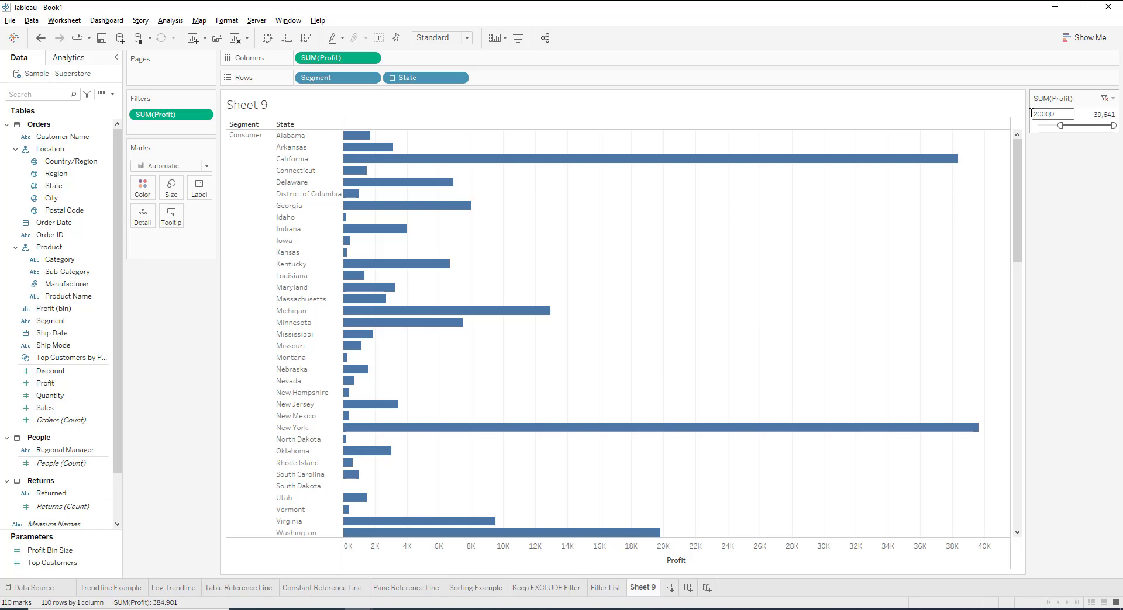
pyautogui.press('Return')
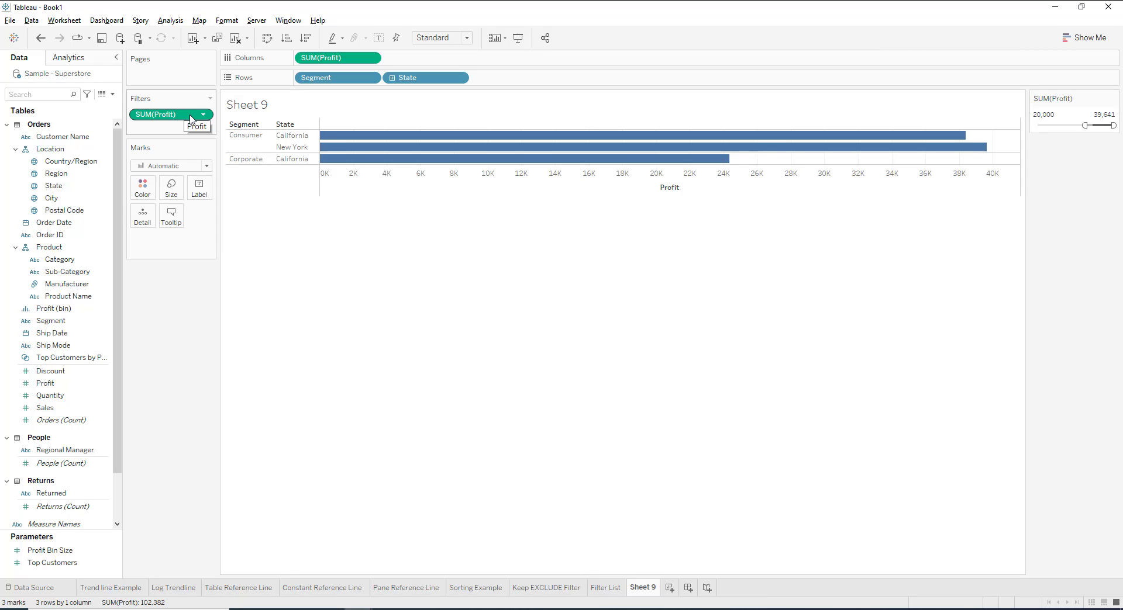
# Rename the current worksheet as Numerical Filter.
pyautogui.rightClick(644, 588)
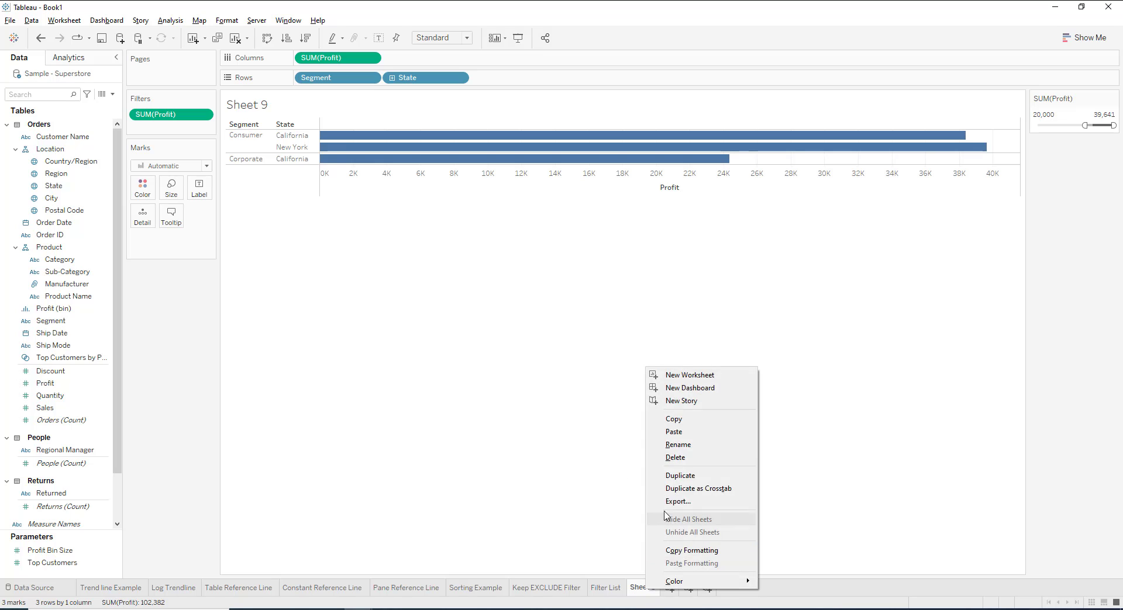
pyautogui.click(678, 445)
pyautogui.write('N')
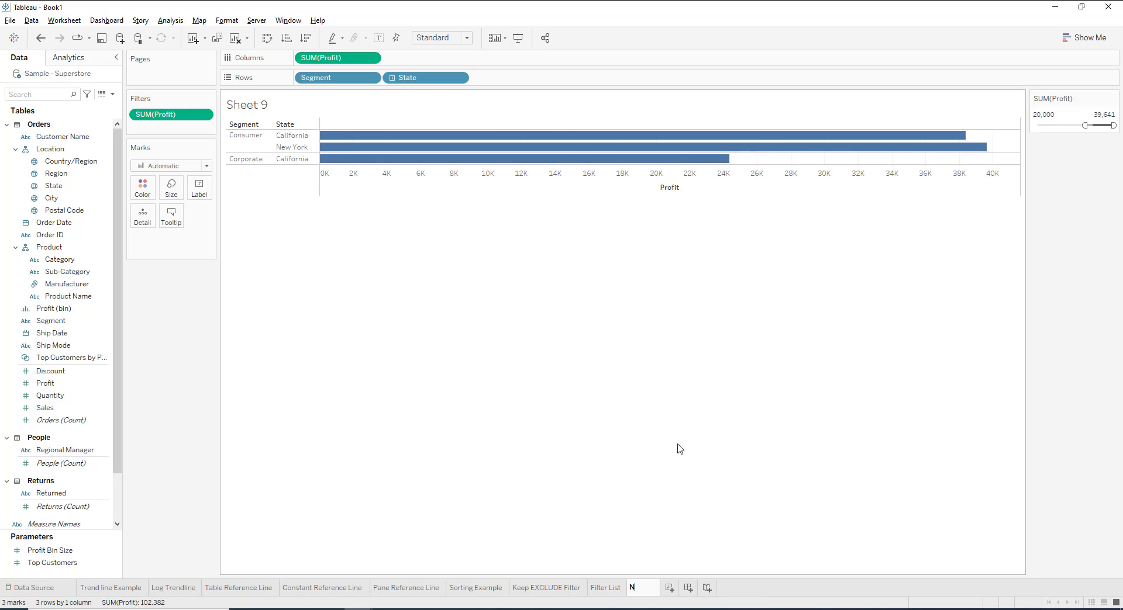
pyautogui.write('umerical Filter')
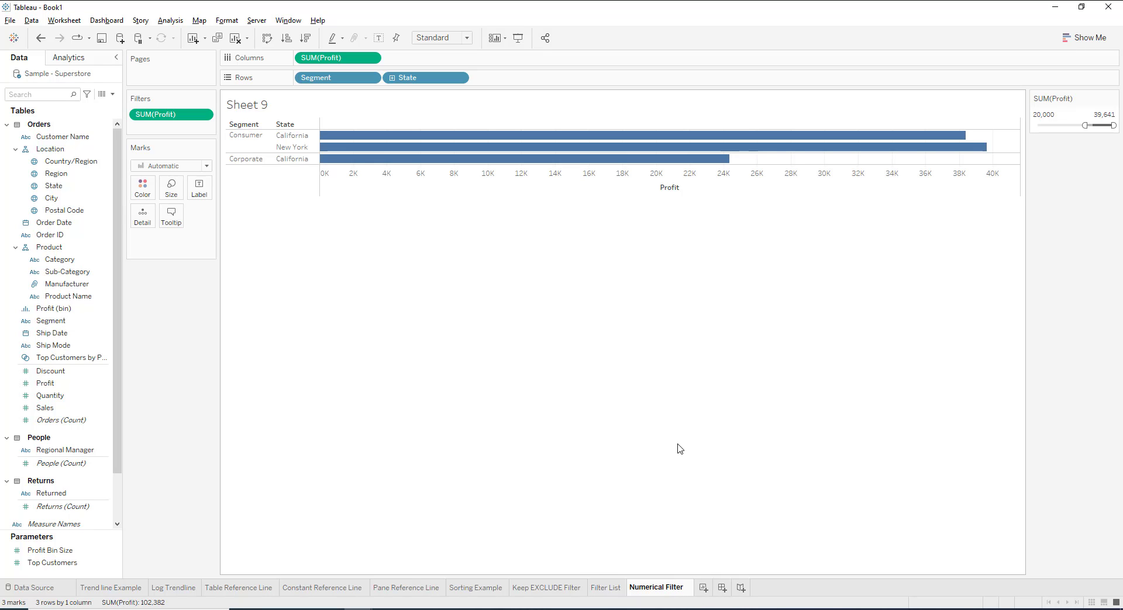
pyautogui.press('Return')
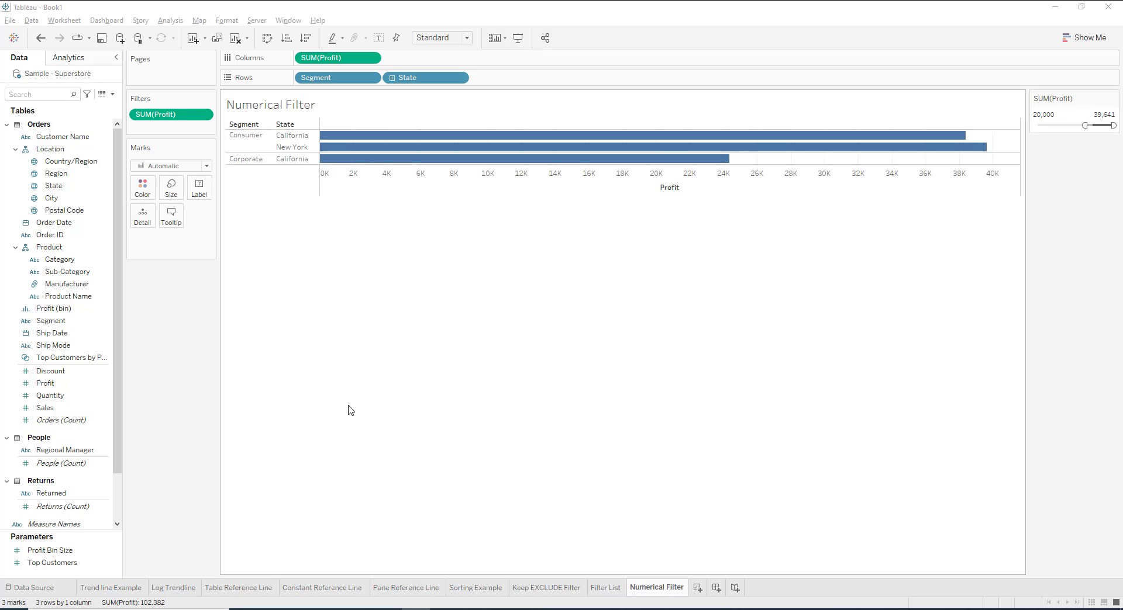
# Create a new worksheet charting the sum of Sales in columns against Order ID in rows.
pyautogui.click(697, 588)
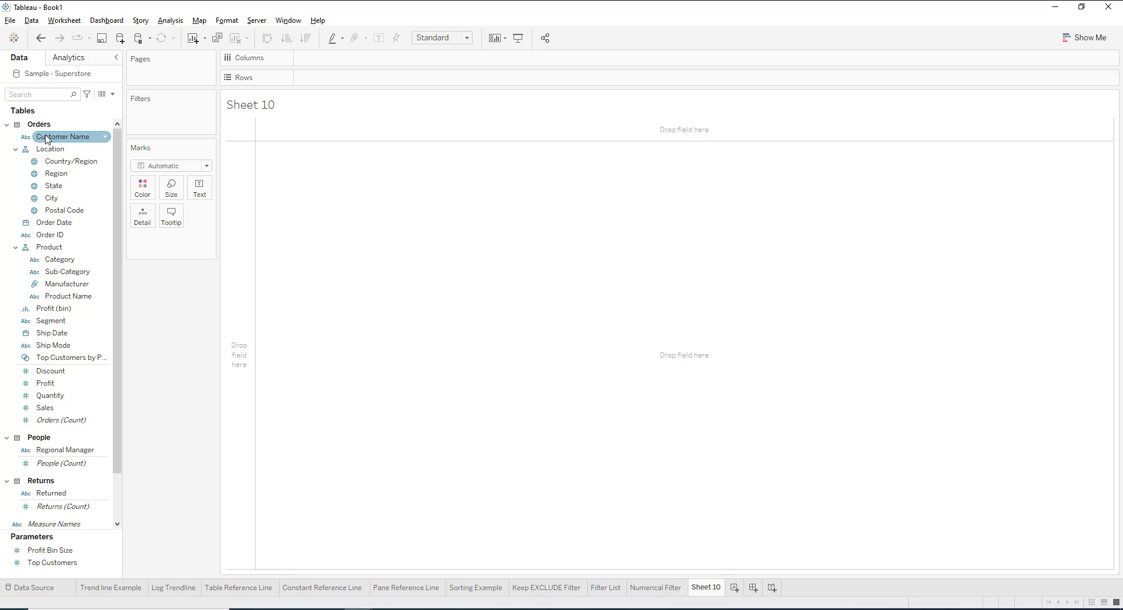
pyautogui.moveTo(66, 241); pyautogui.dragTo(339, 85)
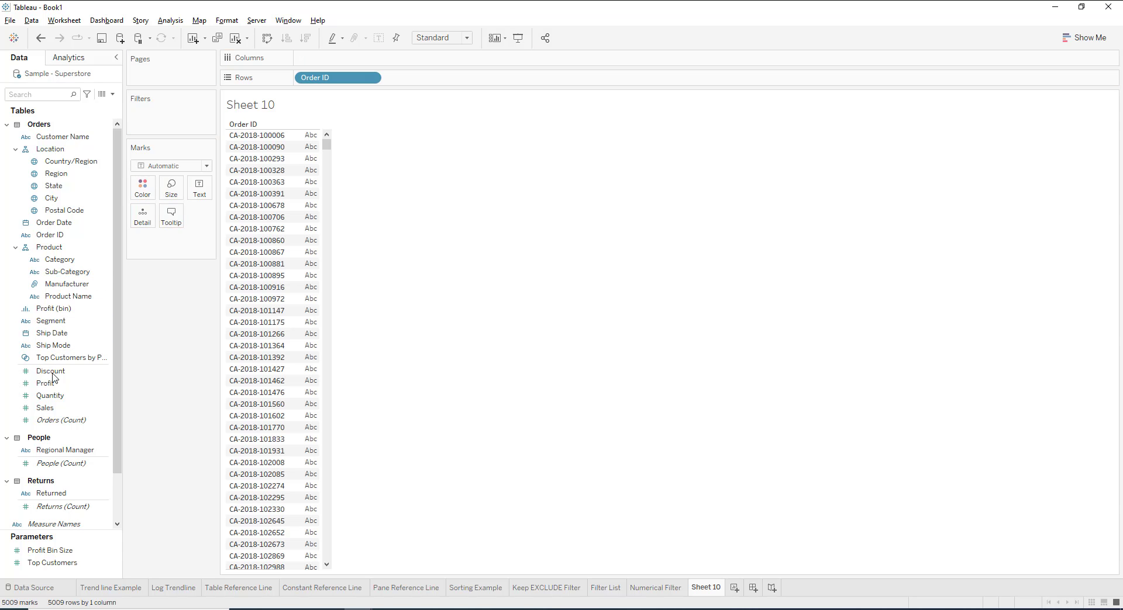
pyautogui.moveTo(52, 413); pyautogui.dragTo(318, 61)
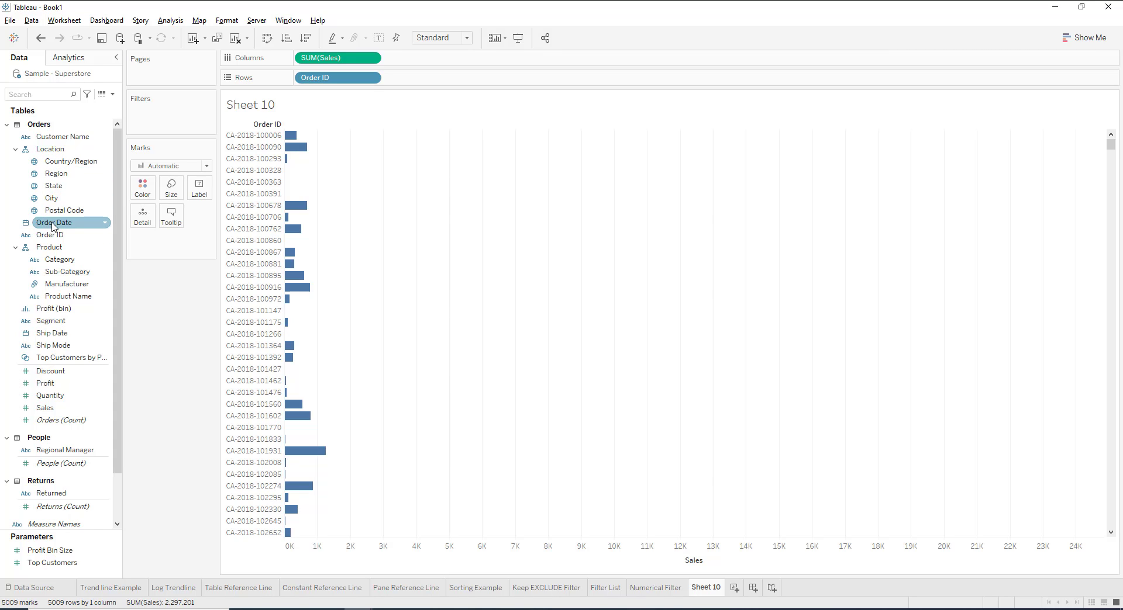
# Add a range-of-dates filter on Order Date covering 1/3/2018 to 12/30/2021 and show its interactive control beside the chart.
pyautogui.moveTo(46, 226); pyautogui.dragTo(154, 112)
pyautogui.moveTo(64, 225); pyautogui.dragTo(164, 122)
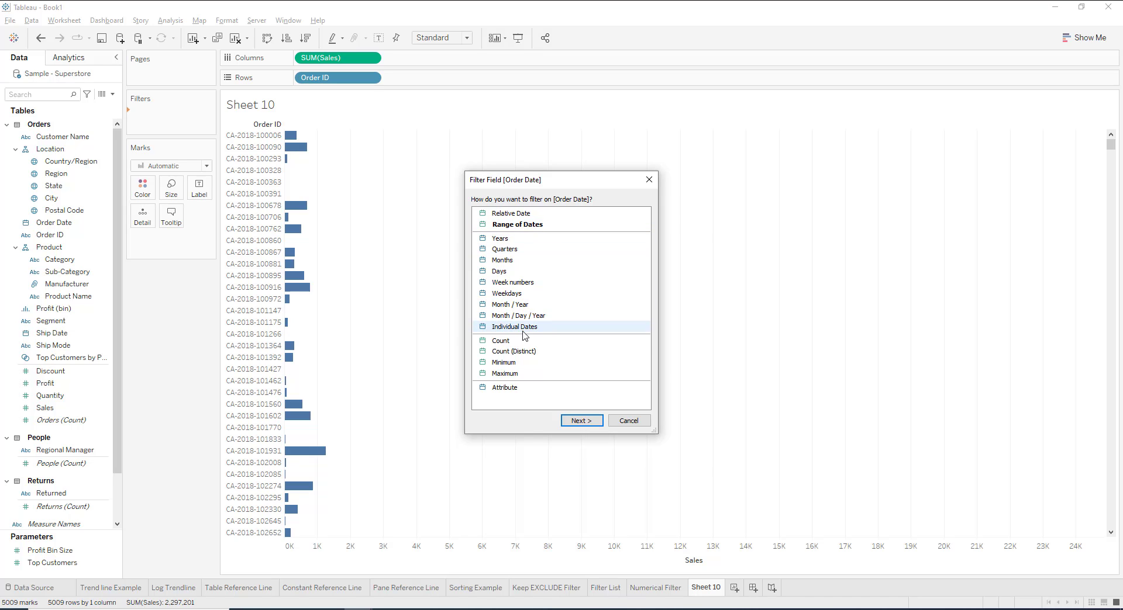
pyautogui.click(519, 225)
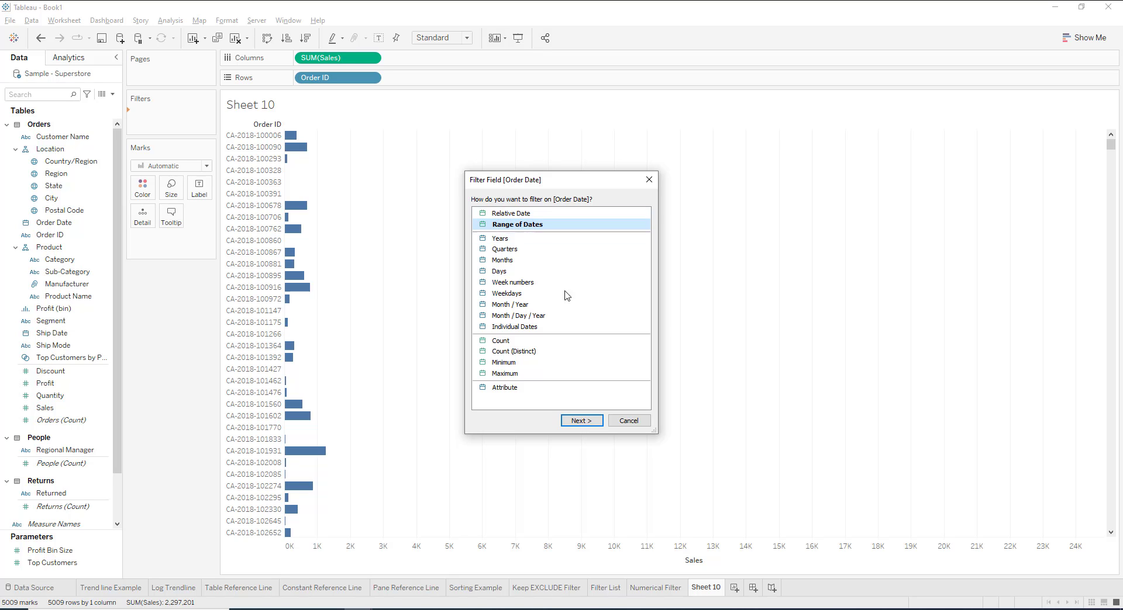
pyautogui.click(587, 420)
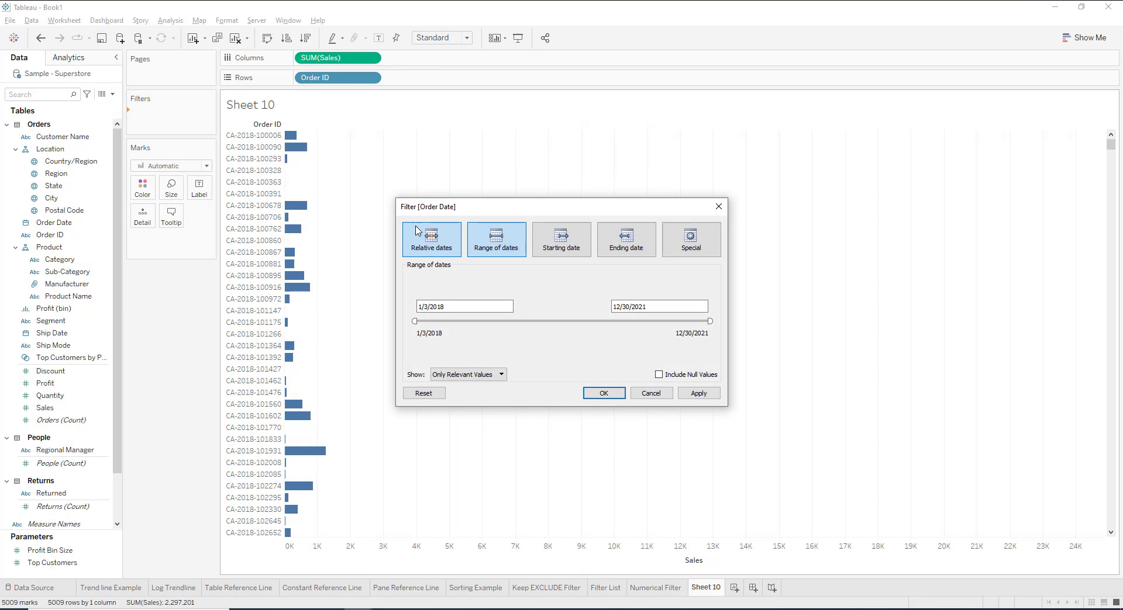
pyautogui.click(454, 307)
pyautogui.click(700, 307)
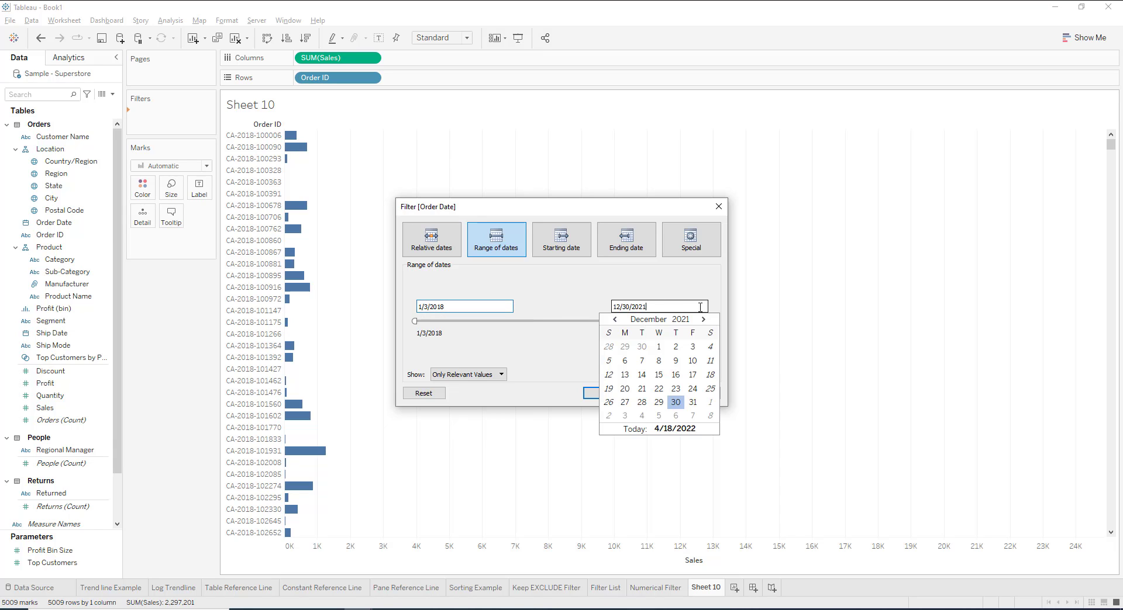
pyautogui.click(556, 366)
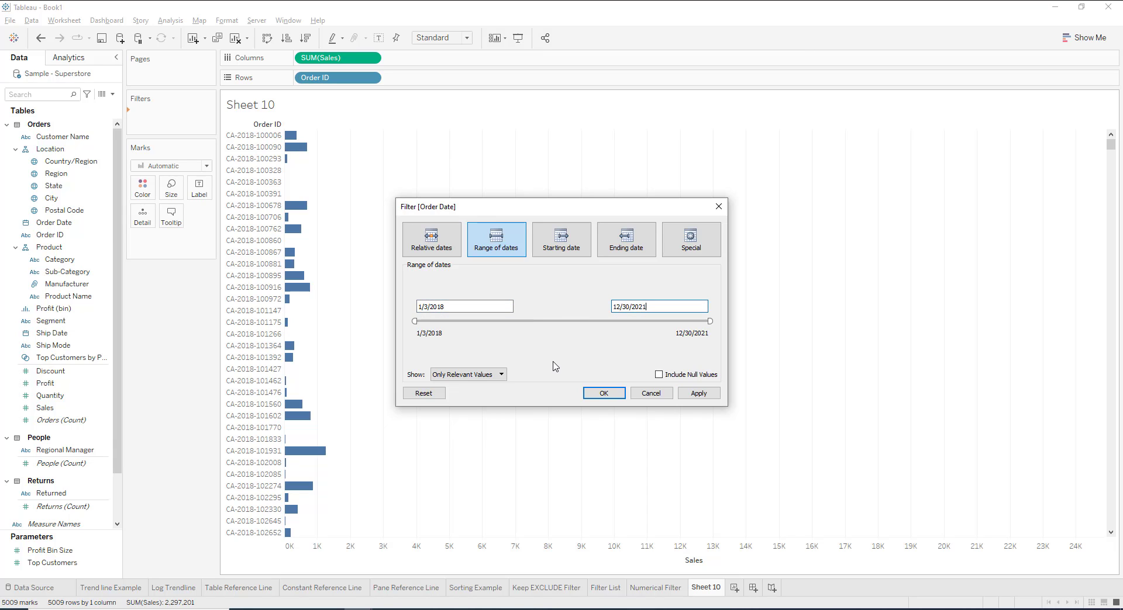
pyautogui.click(709, 398)
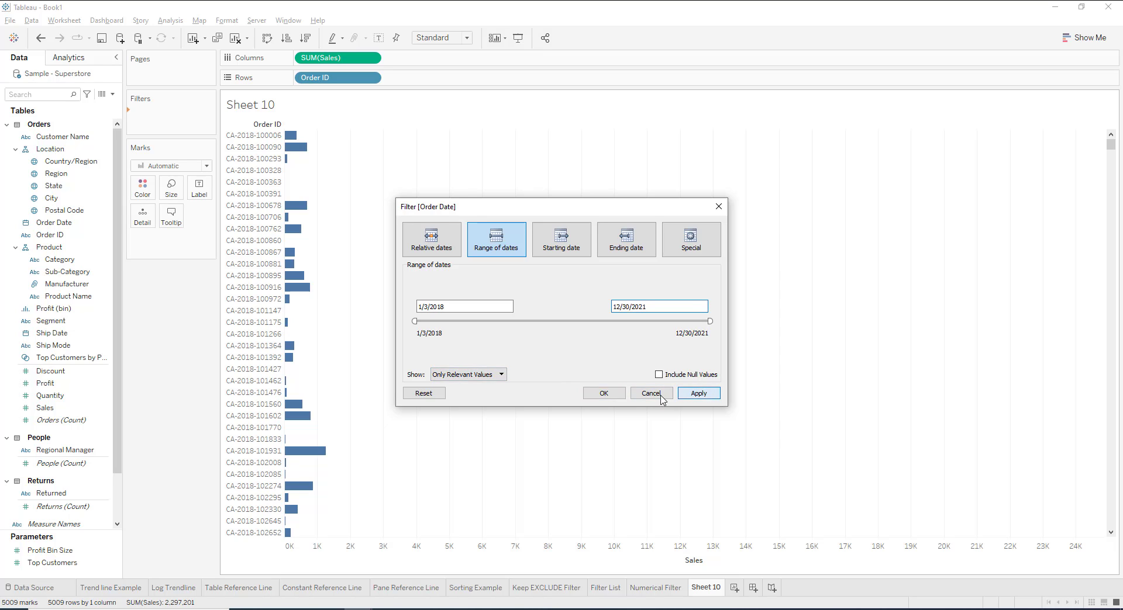
pyautogui.click(603, 393)
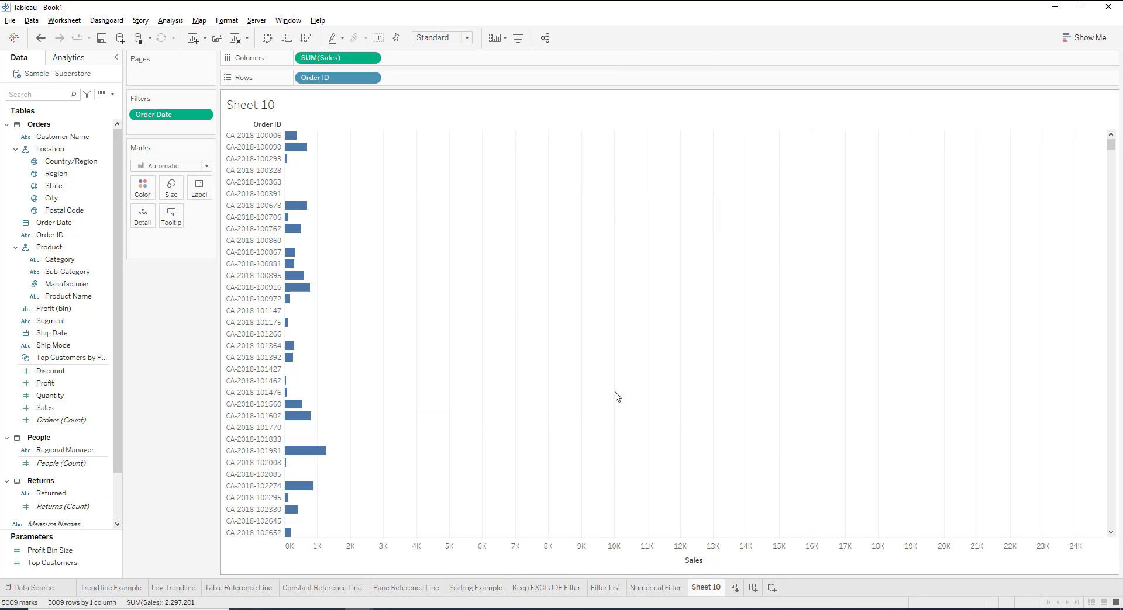
pyautogui.click(204, 117)
pyautogui.click(192, 147)
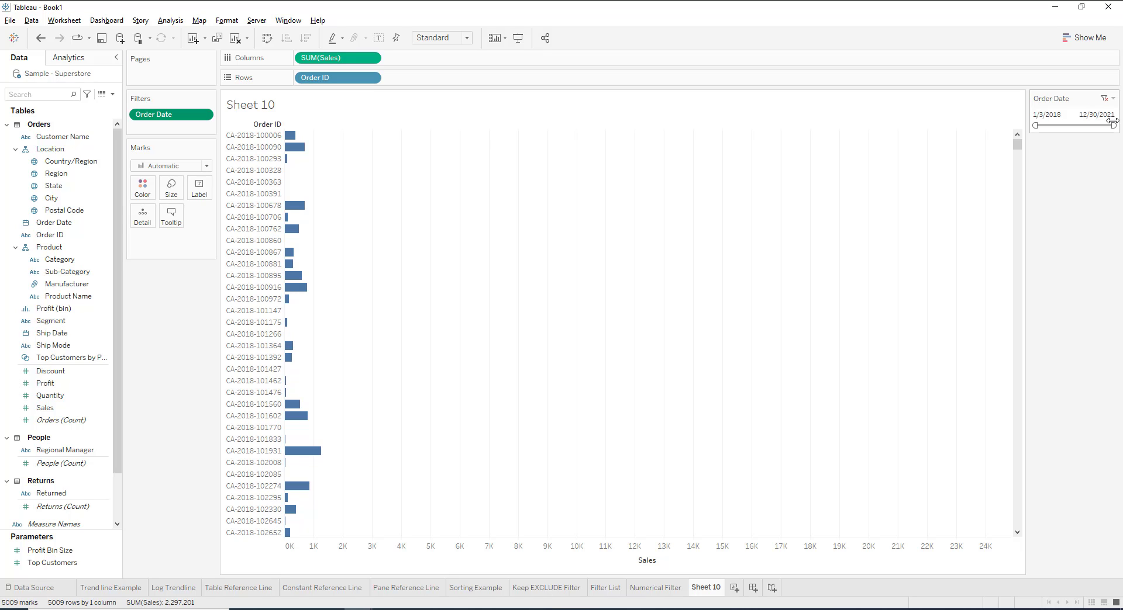
# Try narrowing the Order Date range to 3/18/2019 through 12/9/2019, and restore the full date range.
pyautogui.moveTo(1110, 125); pyautogui.dragTo(1056, 125)
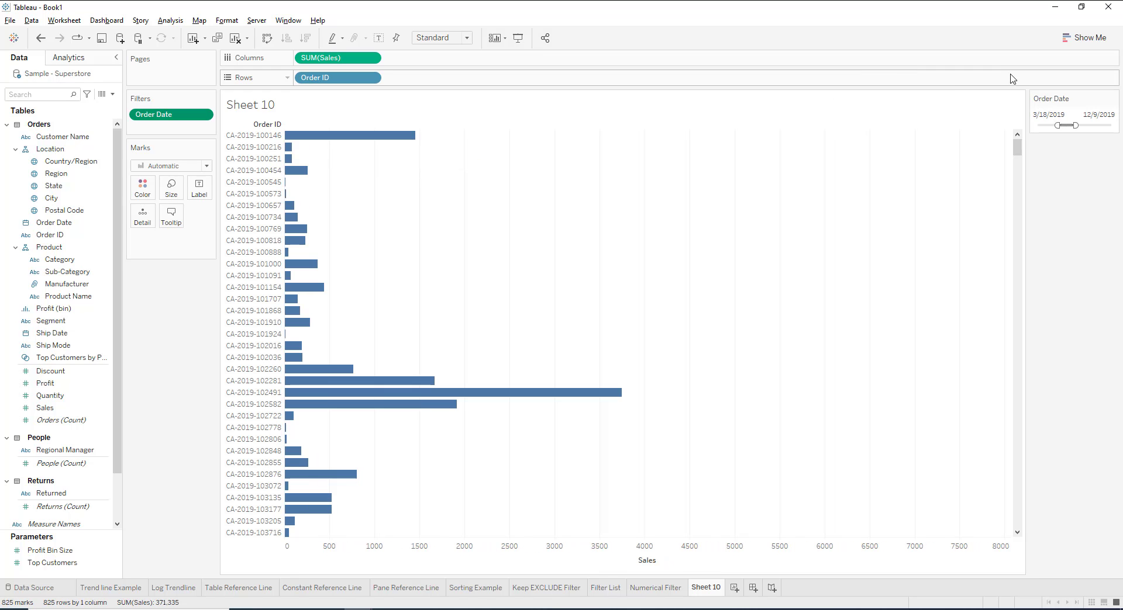
pyautogui.moveTo(1075, 125); pyautogui.dragTo(1035, 126)
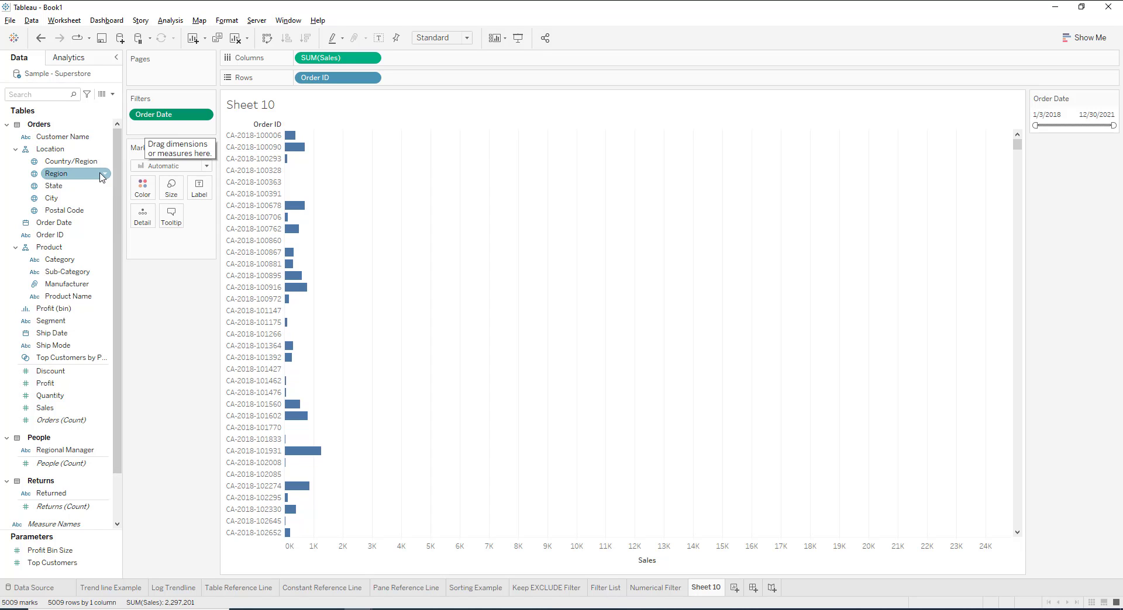
pyautogui.click(58, 321)
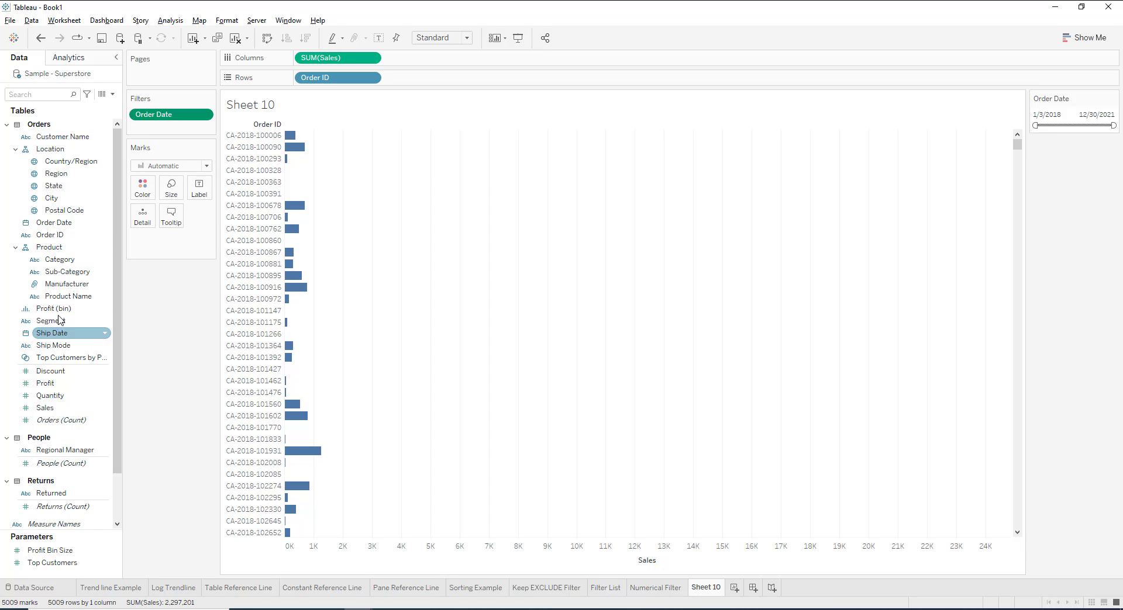
# Add a second Order Date filter based on Years, with all years from 2018 to 2021 selected.
pyautogui.moveTo(52, 223); pyautogui.dragTo(156, 137)
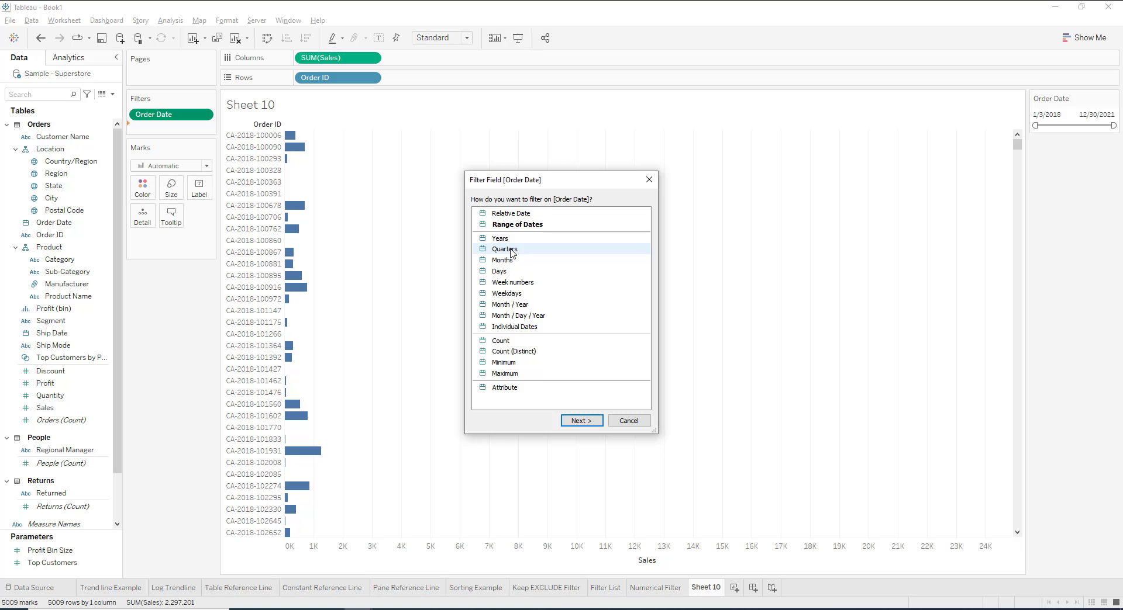
pyautogui.click(506, 239)
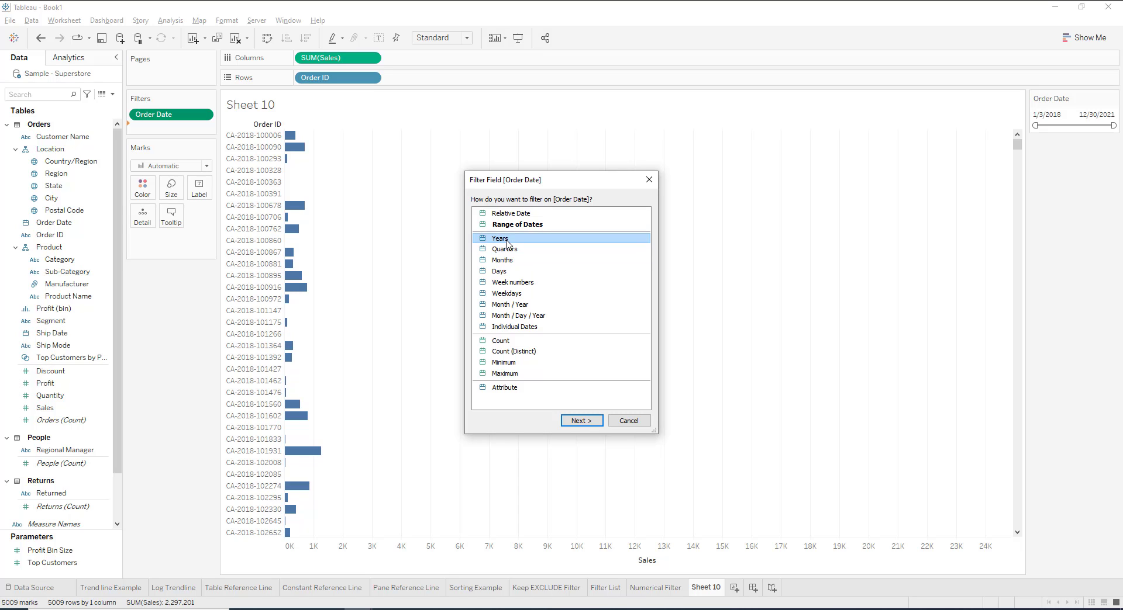
pyautogui.click(580, 421)
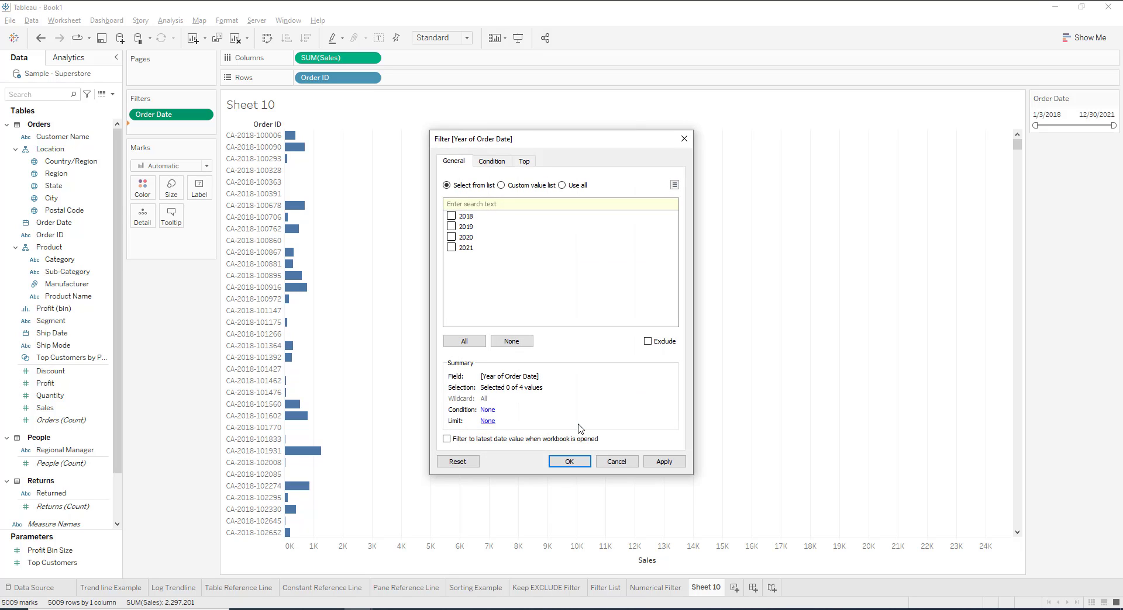
pyautogui.click(456, 230)
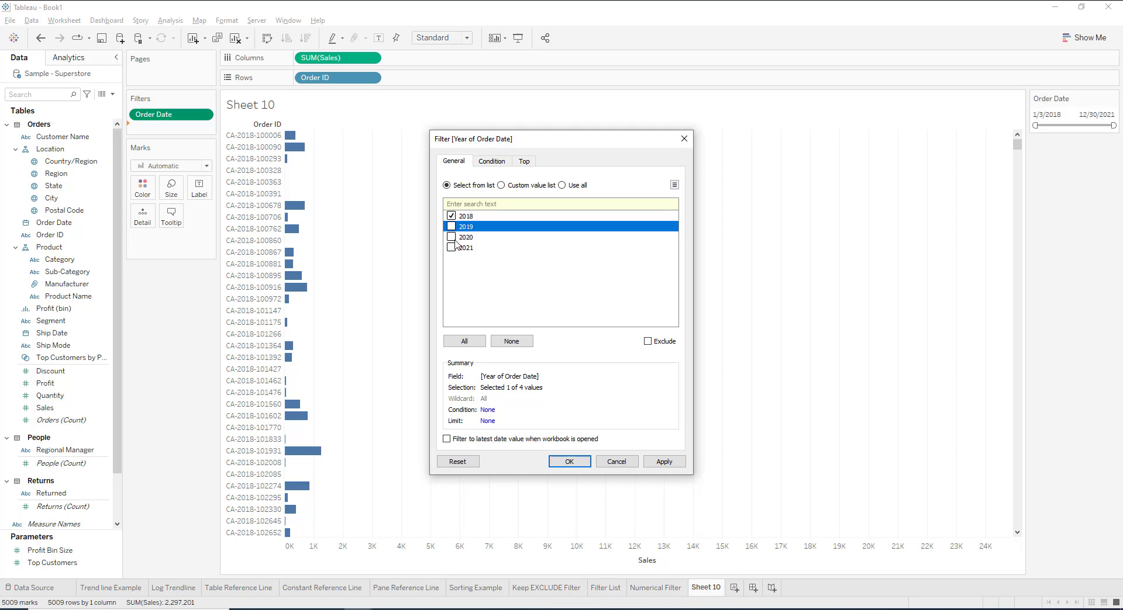
pyautogui.click(466, 345)
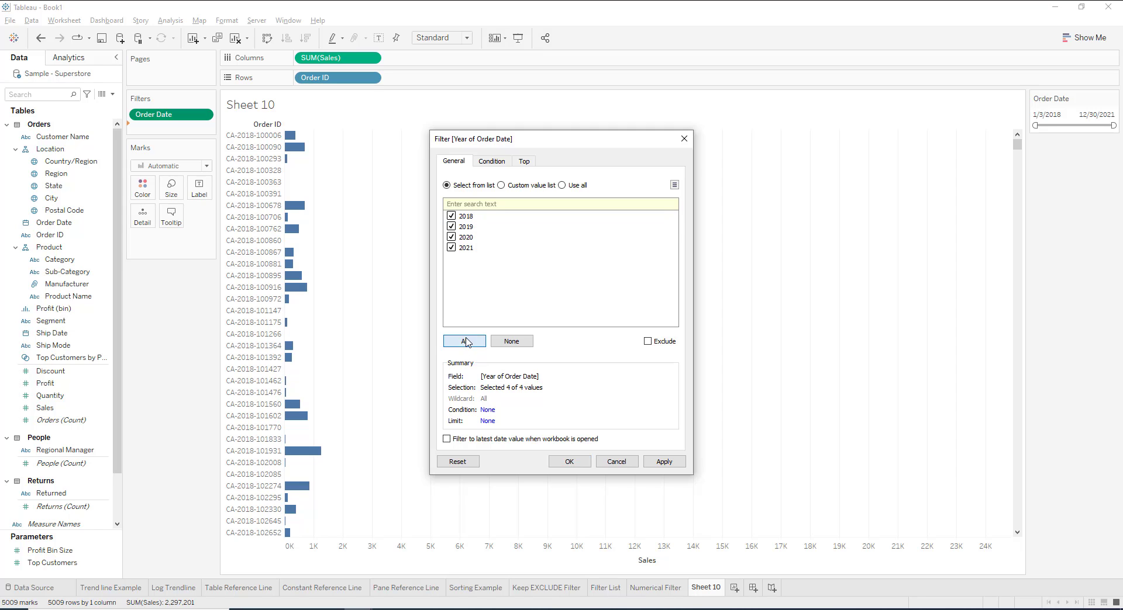
pyautogui.click(664, 462)
pyautogui.click(581, 462)
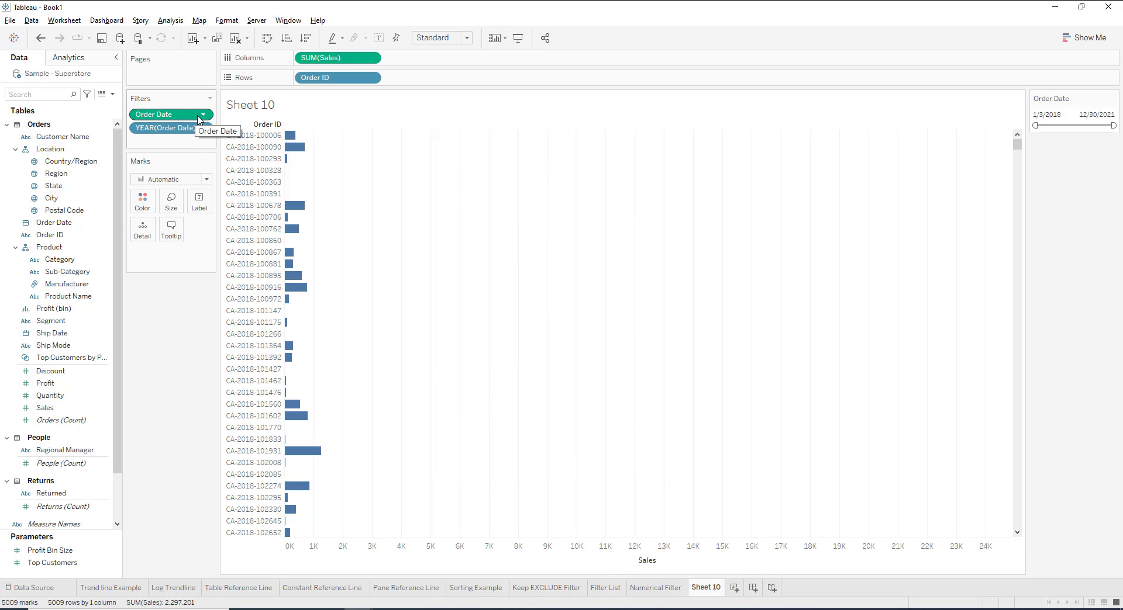
# Show the interactive control for the YEAR(Order Date) filter beside the chart.
pyautogui.doubleClick(203, 128)
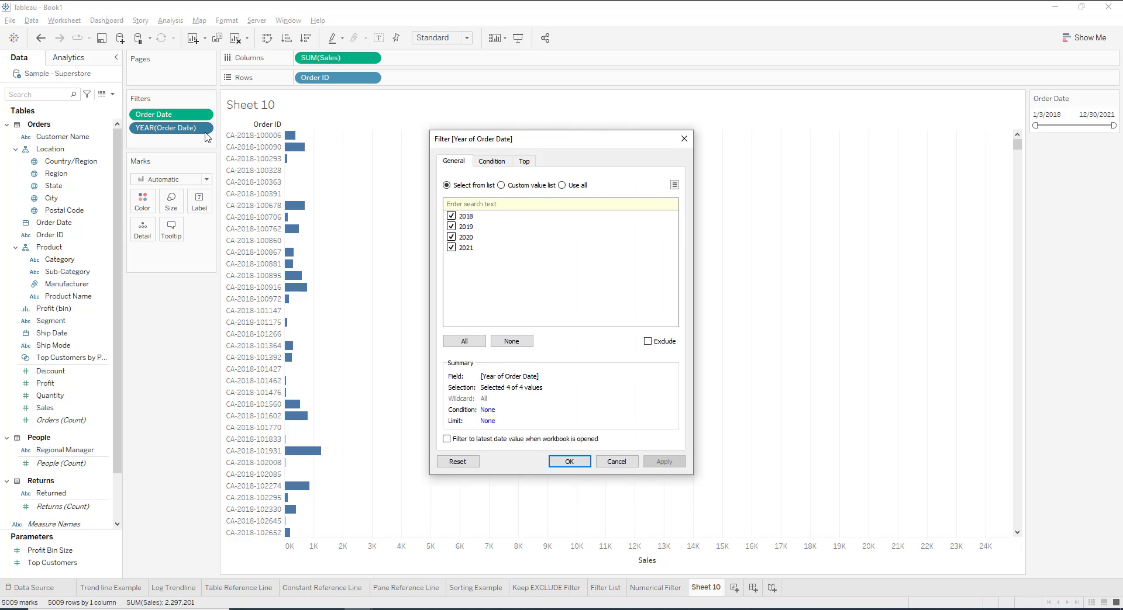
pyautogui.click(617, 462)
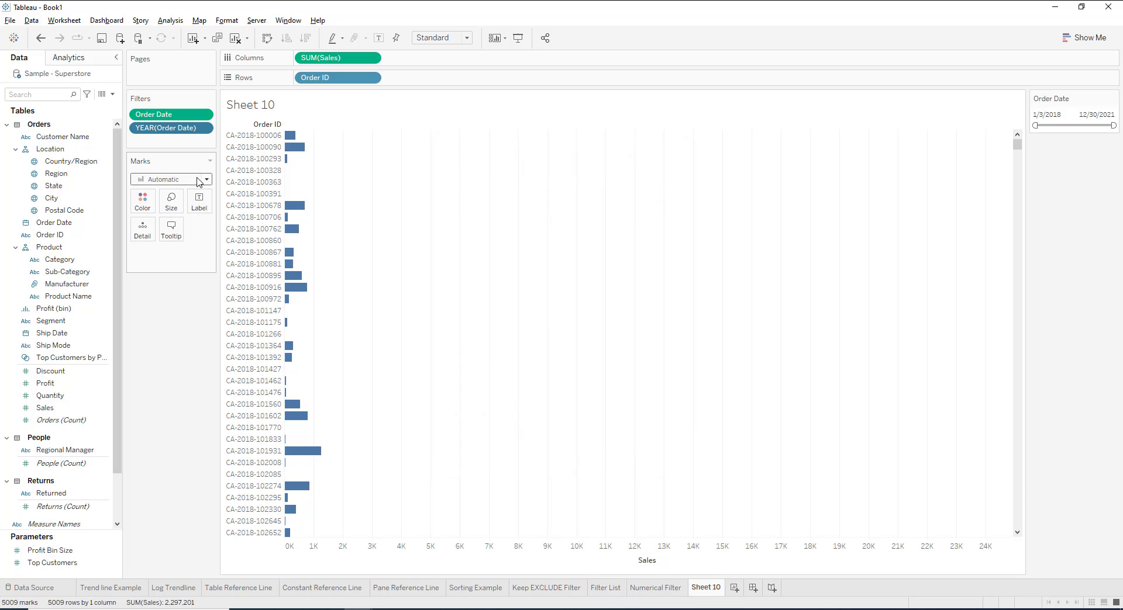
pyautogui.click(204, 128)
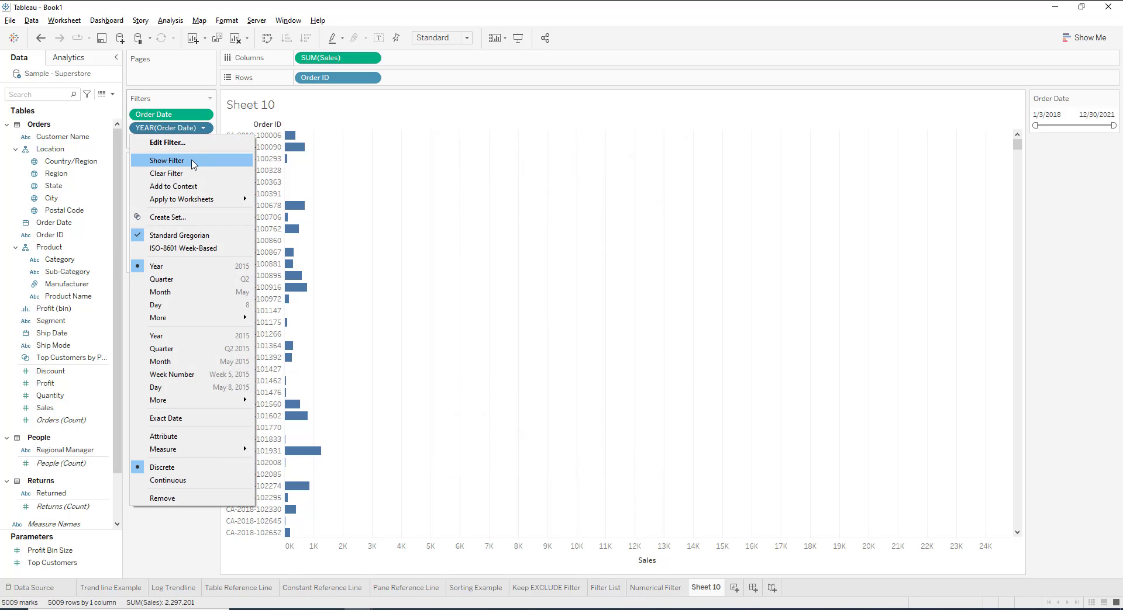
pyautogui.click(167, 158)
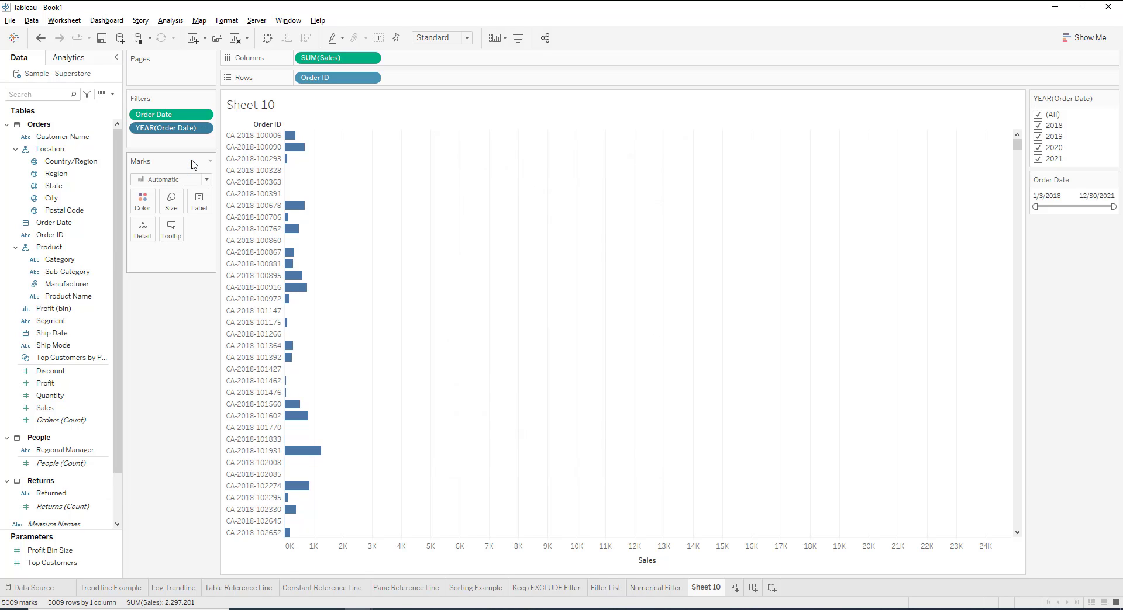
# Try excluding 2018, 2019 and 2020 in the year filter so only 2021 remains, and reselect all years.
pyautogui.click(1038, 126)
pyautogui.click(1038, 136)
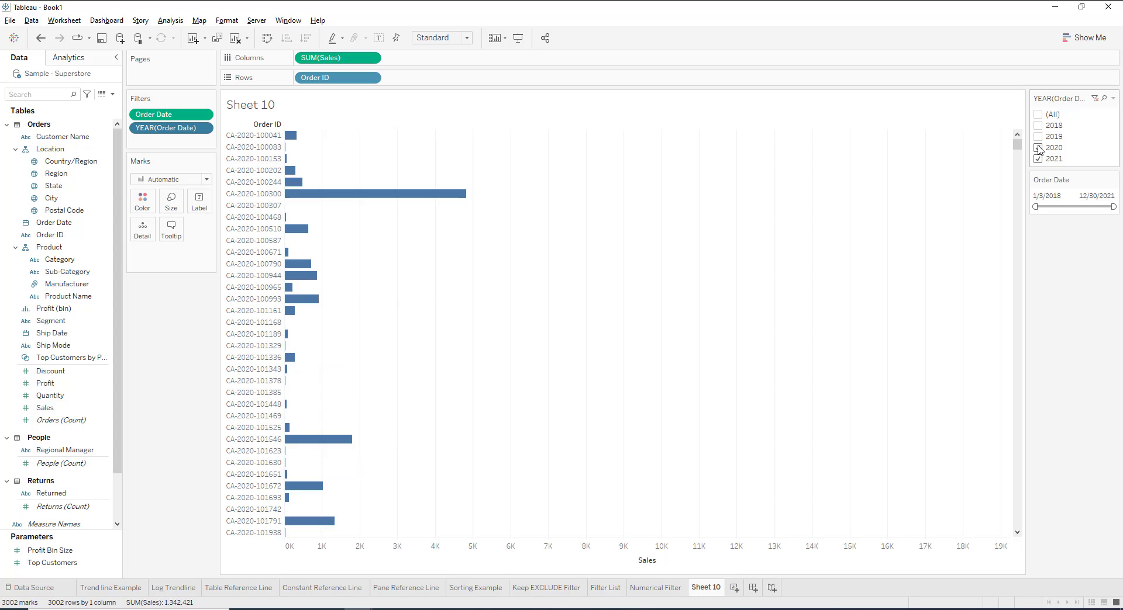
pyautogui.click(1039, 148)
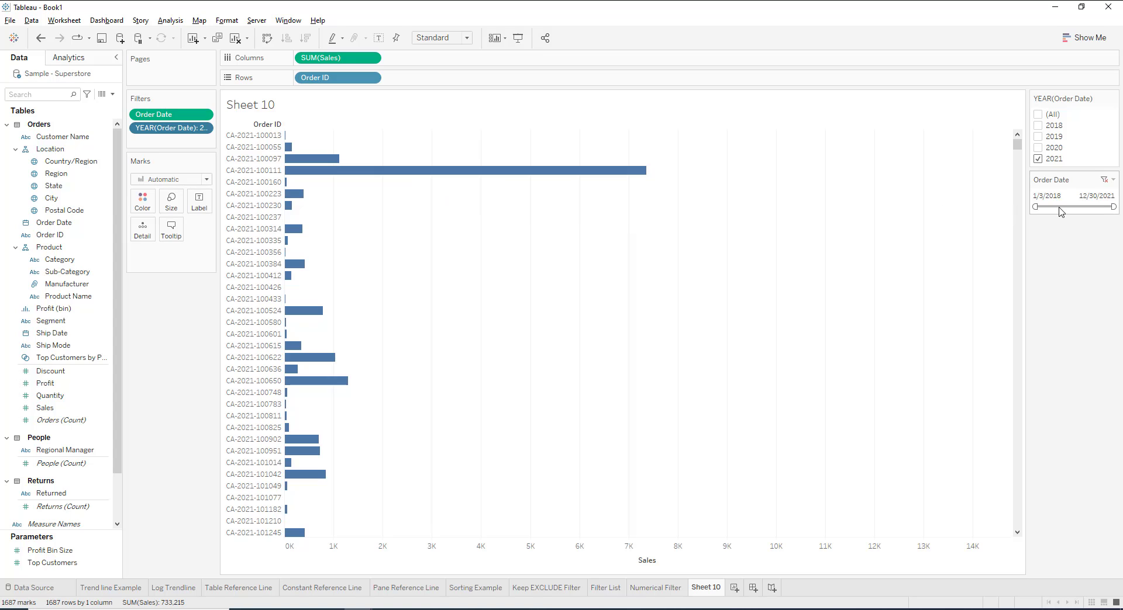
pyautogui.click(1038, 115)
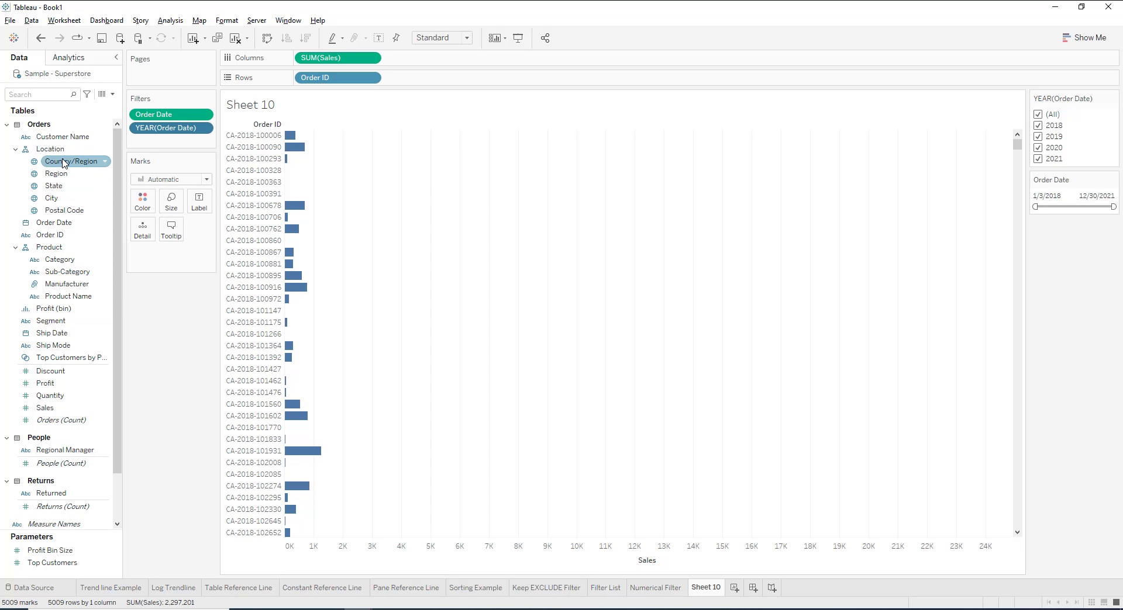
# Add a Segment filter with Consumer, Corporate and Home Office all selected, and show its interactive control beside the chart.
pyautogui.moveTo(58, 321); pyautogui.dragTo(146, 145)
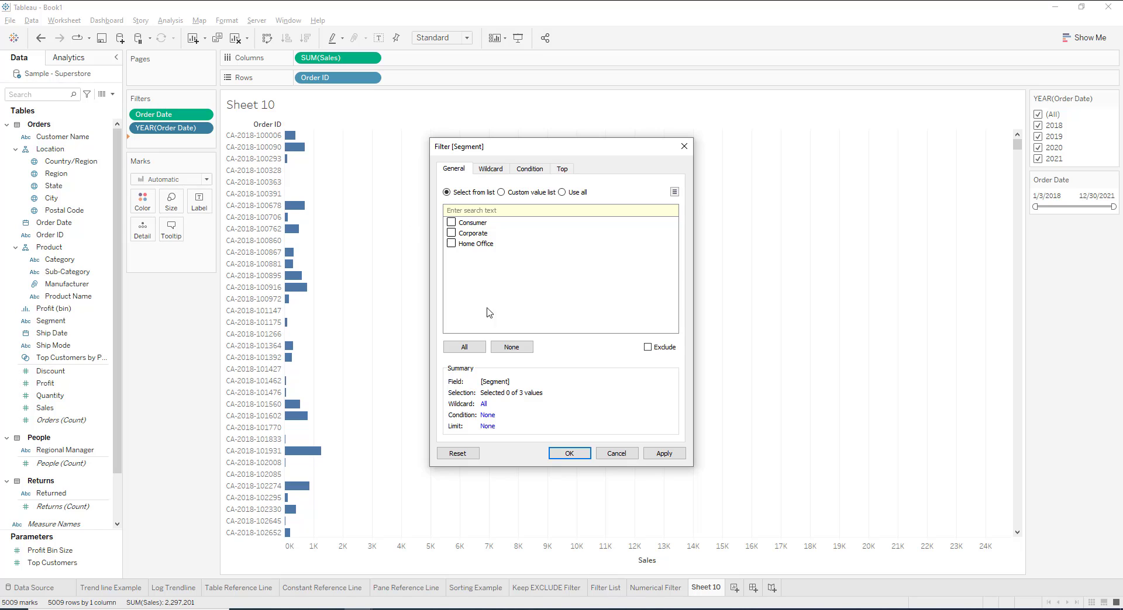
pyautogui.click(464, 347)
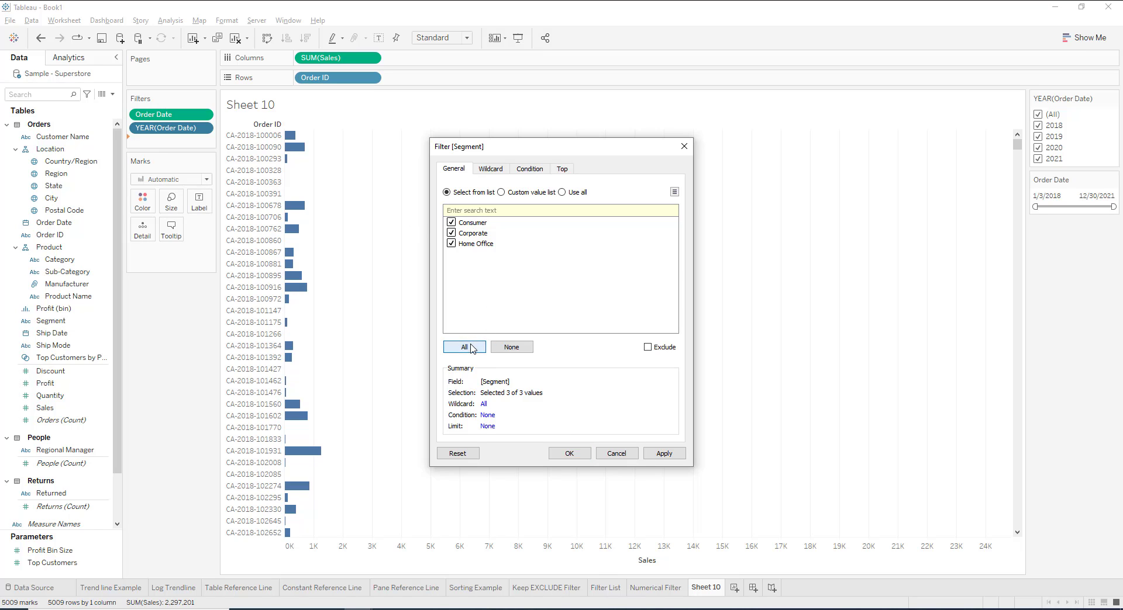
pyautogui.click(665, 454)
pyautogui.click(569, 454)
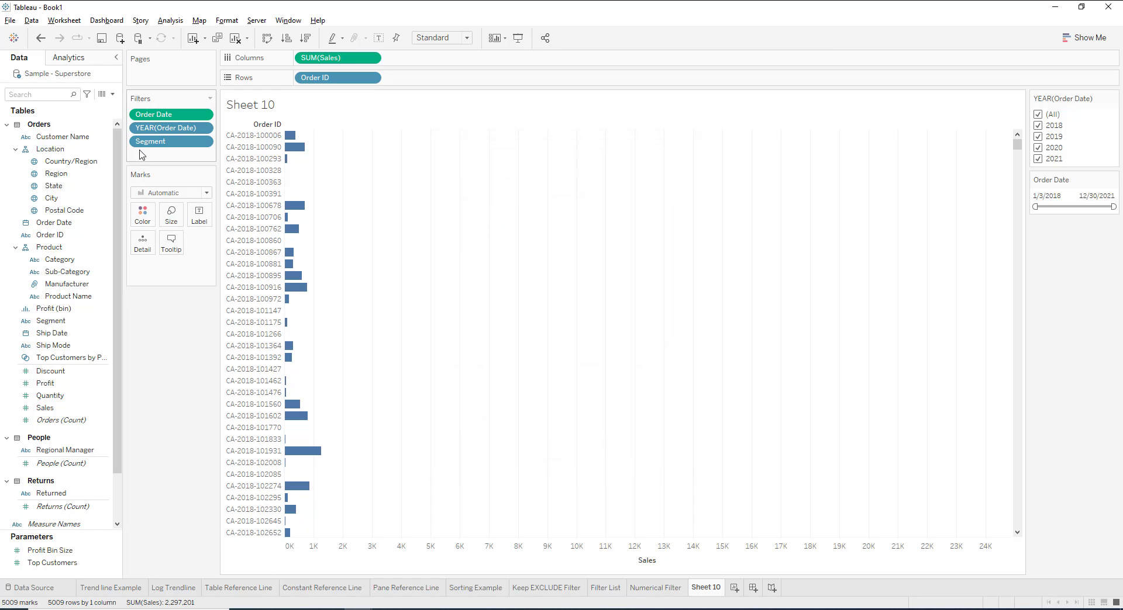
pyautogui.click(203, 142)
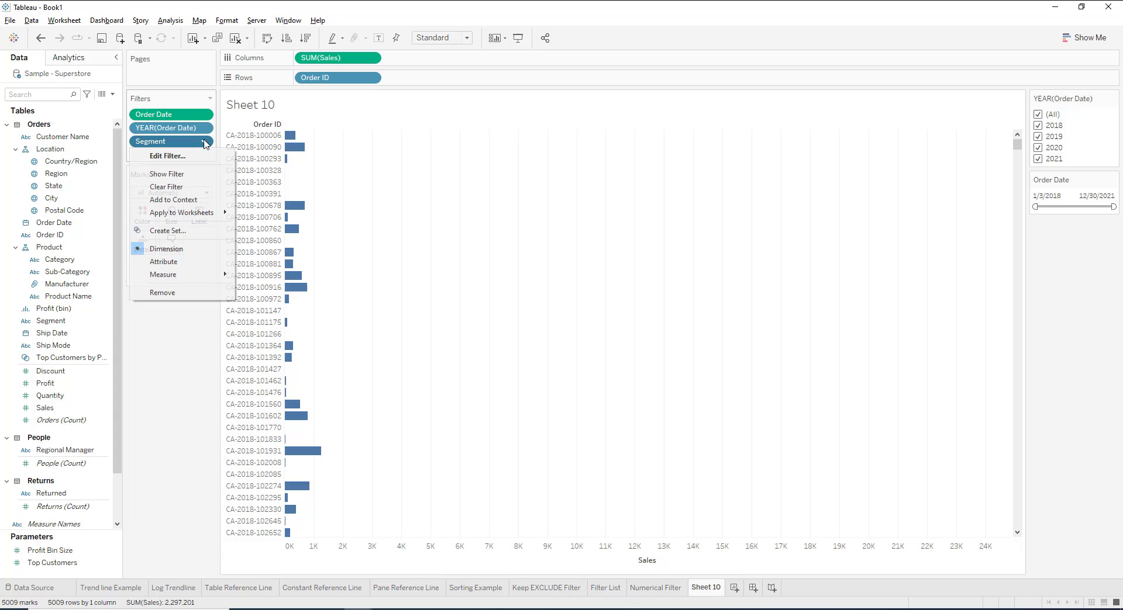
pyautogui.click(194, 183)
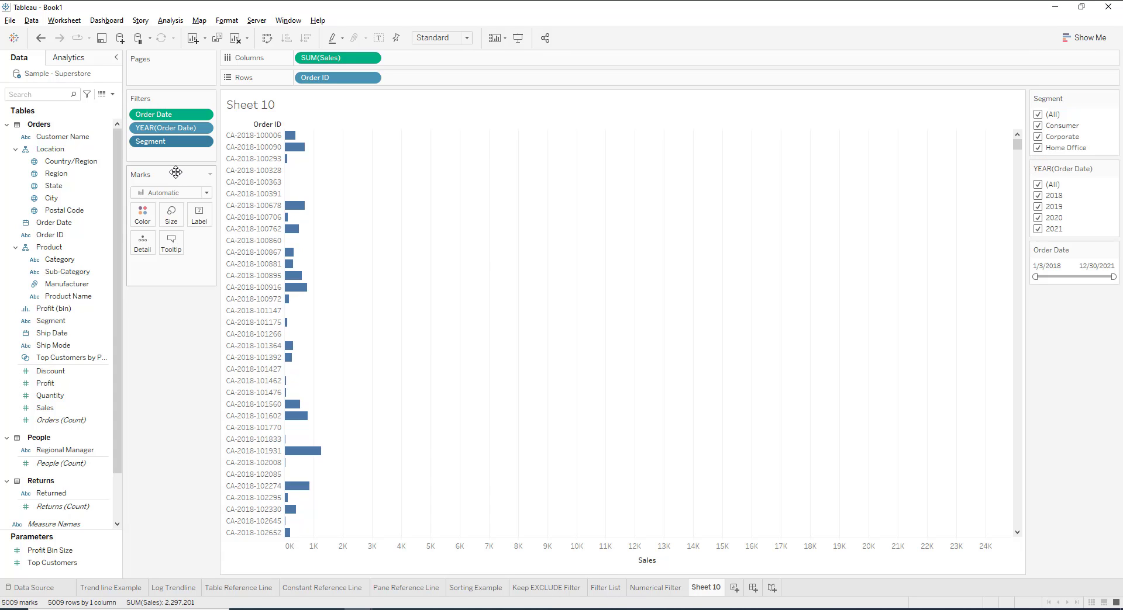
# Exclude Consumer and Corporate in the Segment filter so only Home Office orders remain, and look through the filtered chart.
pyautogui.click(1038, 125)
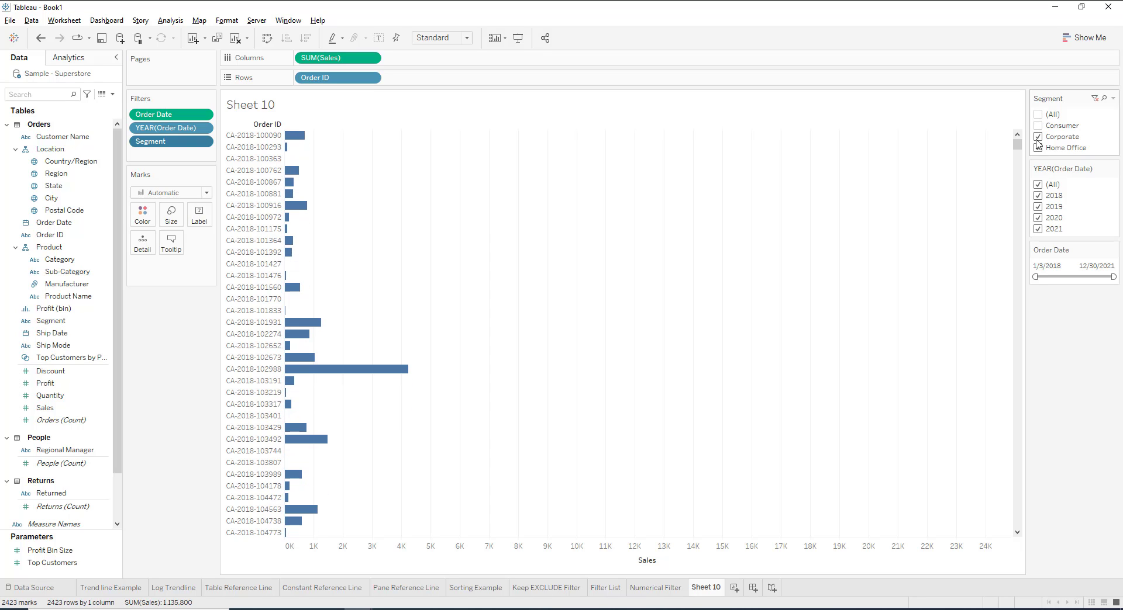
pyautogui.click(1038, 137)
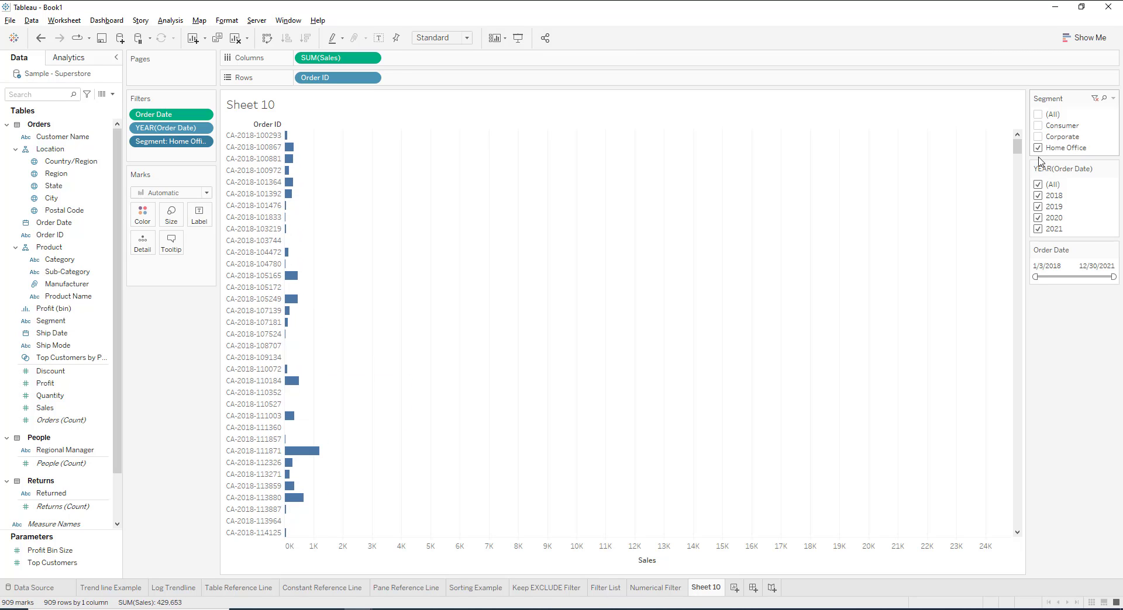
pyautogui.scroll(-2, 296, 265)
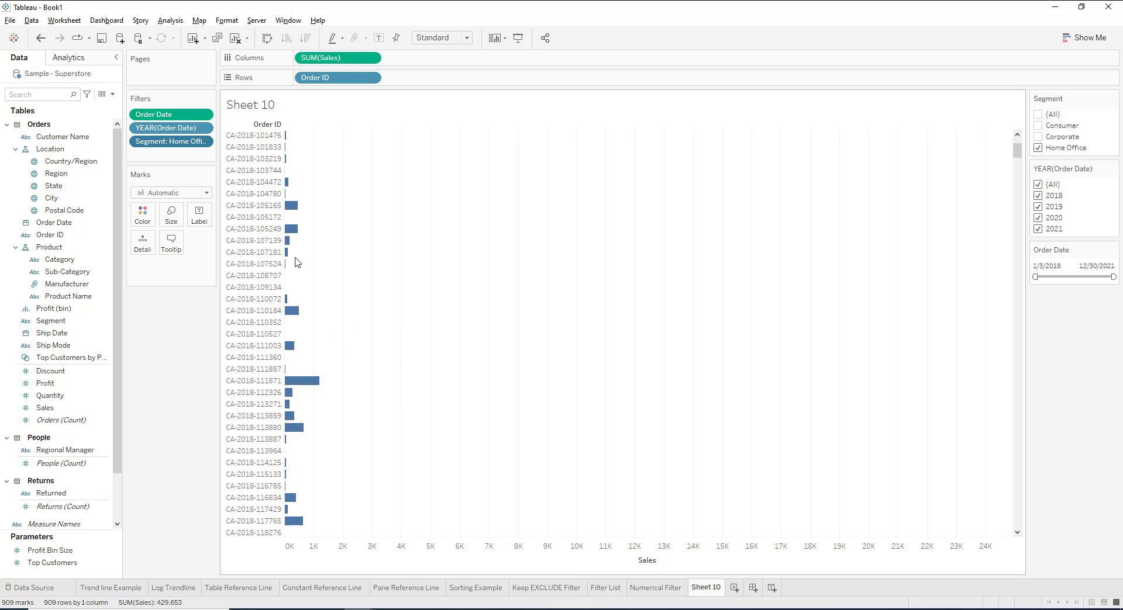
pyautogui.scroll(2, 296, 262)
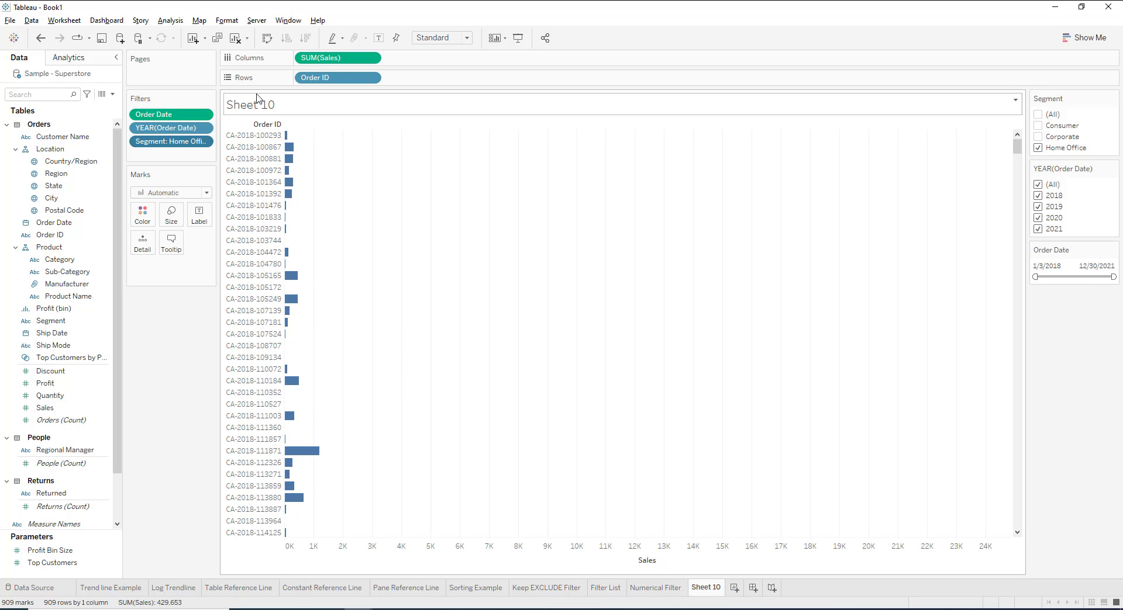
pyautogui.moveTo(288, 188)
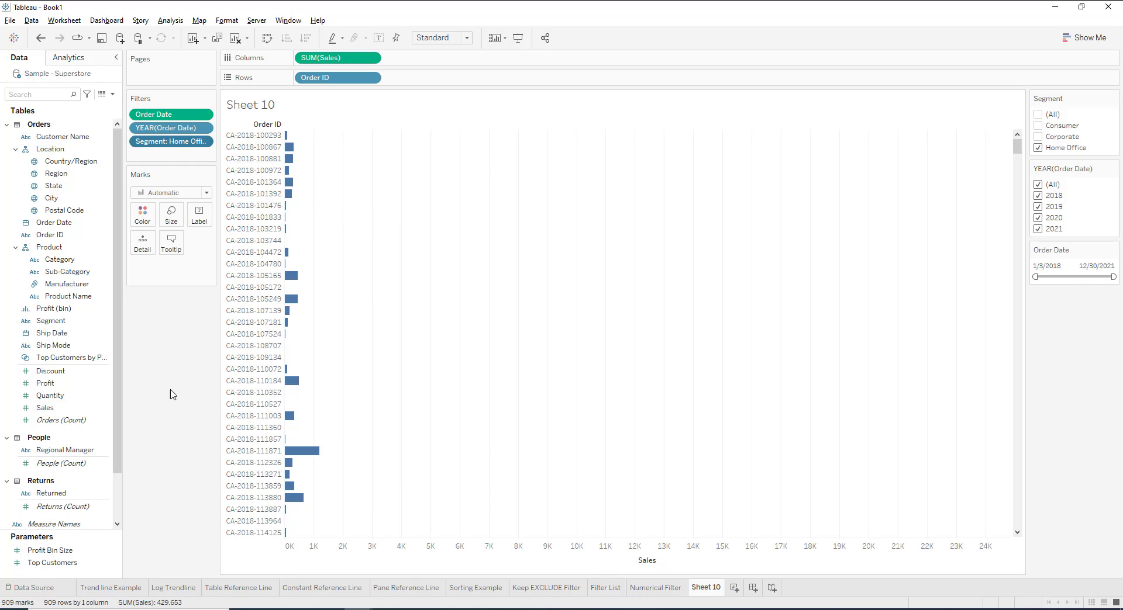
# Rename the current worksheet as Multiple Filters.
pyautogui.rightClick(713, 598)
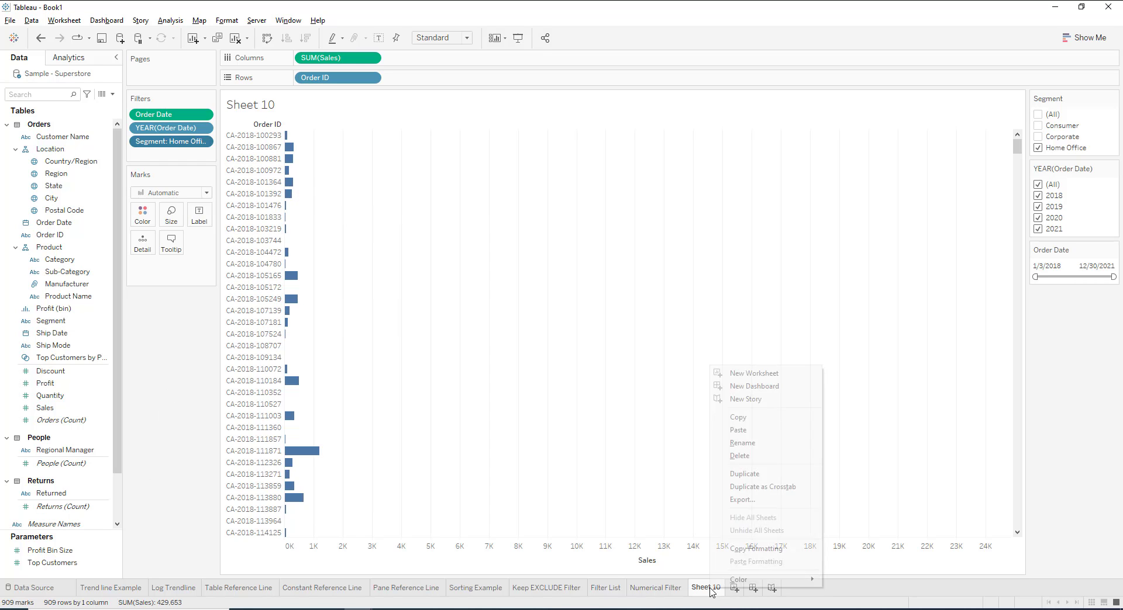
pyautogui.click(755, 443)
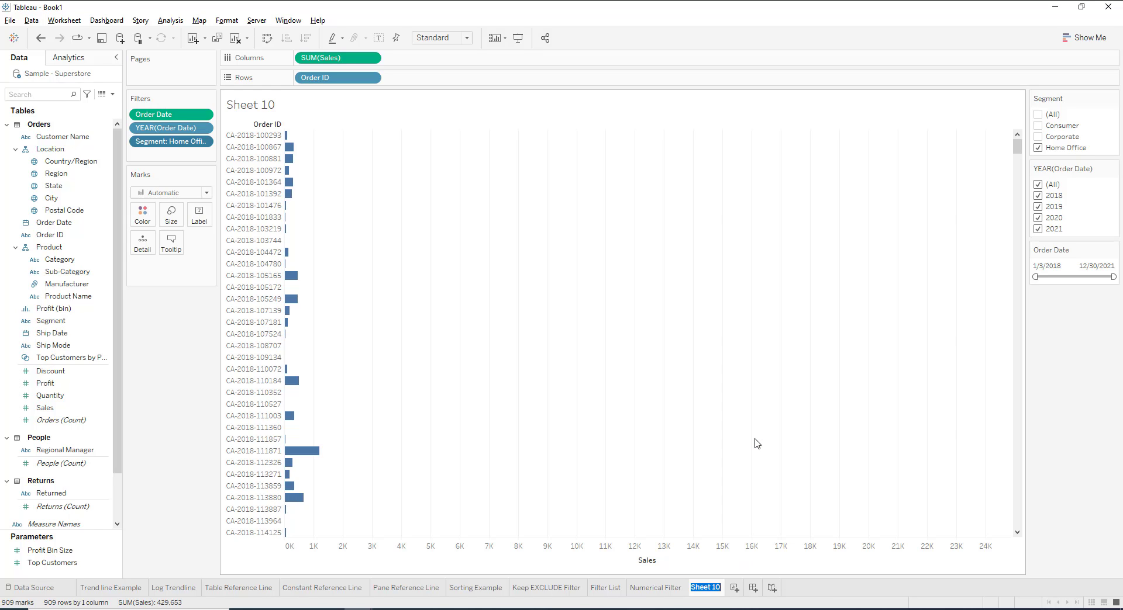
pyautogui.write('Multiple Filters')
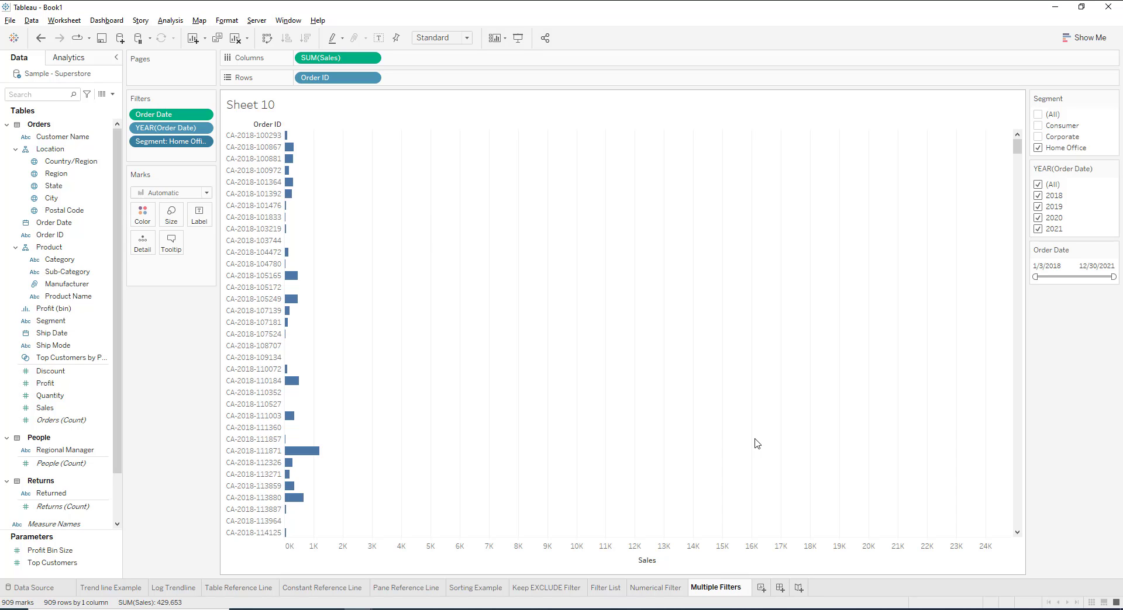
pyautogui.press('Return')
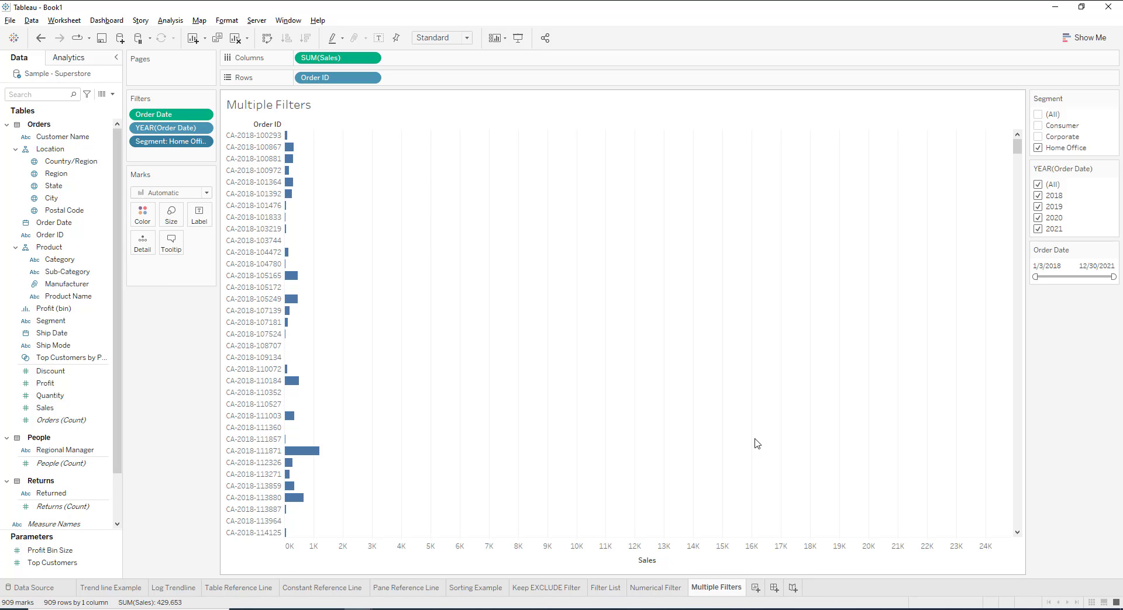